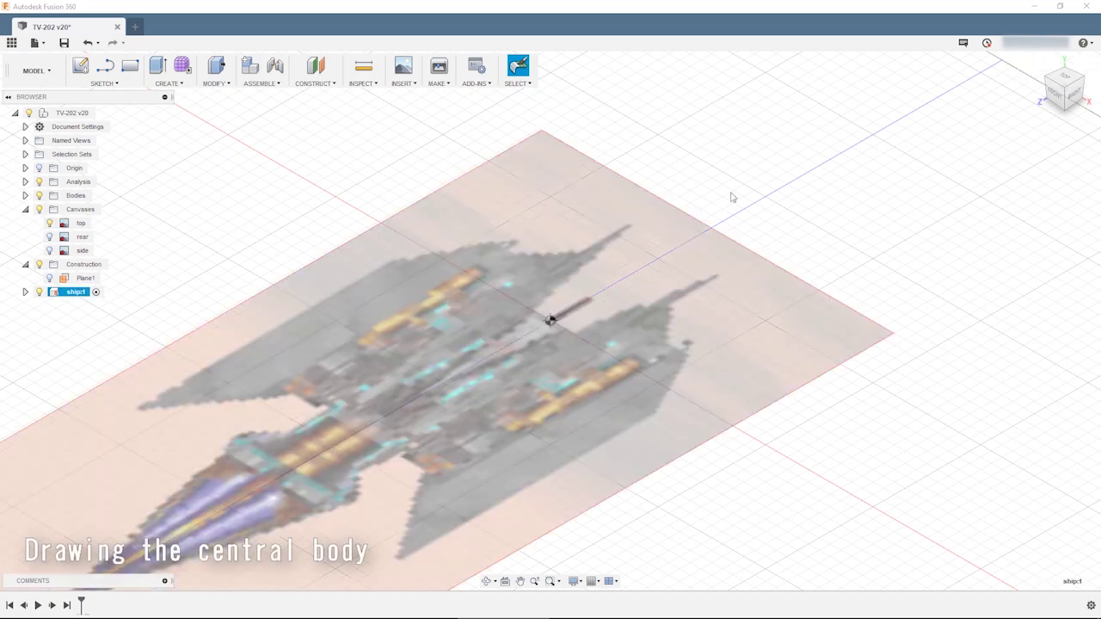
- Start a sketch on the ship's plane and trace half the body outline with lines
{"action": "left_click", "coordinate": [49, 306]}
{"action": "left_click", "coordinate": [551, 320]}
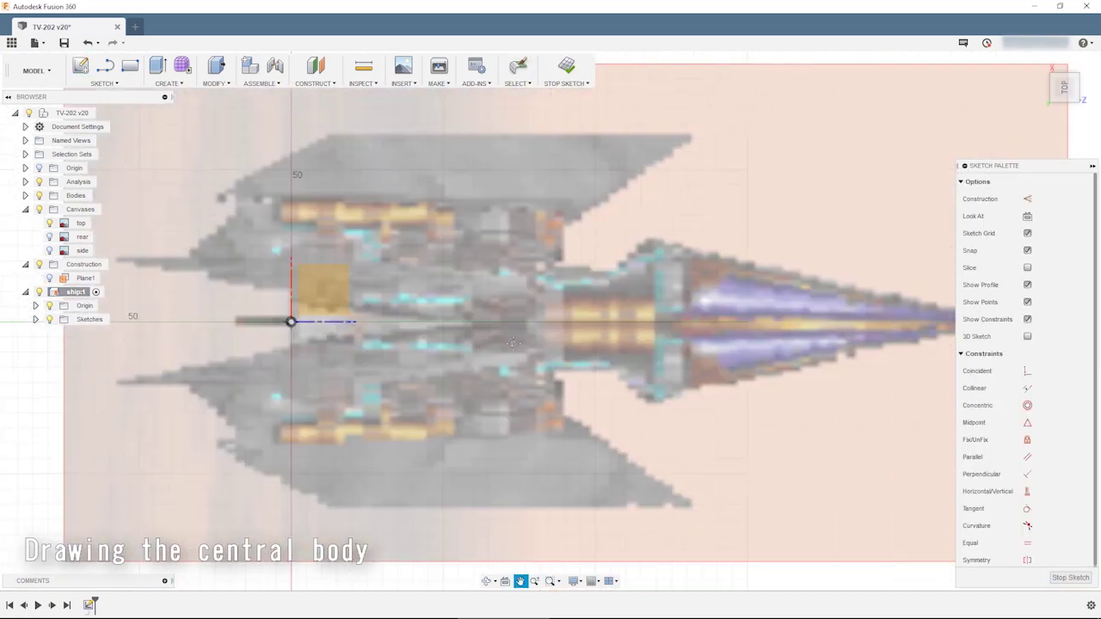
{"action": "key", "text": "l"}
{"action": "left_click", "coordinate": [237, 332]}
{"action": "left_click", "coordinate": [237, 386]}
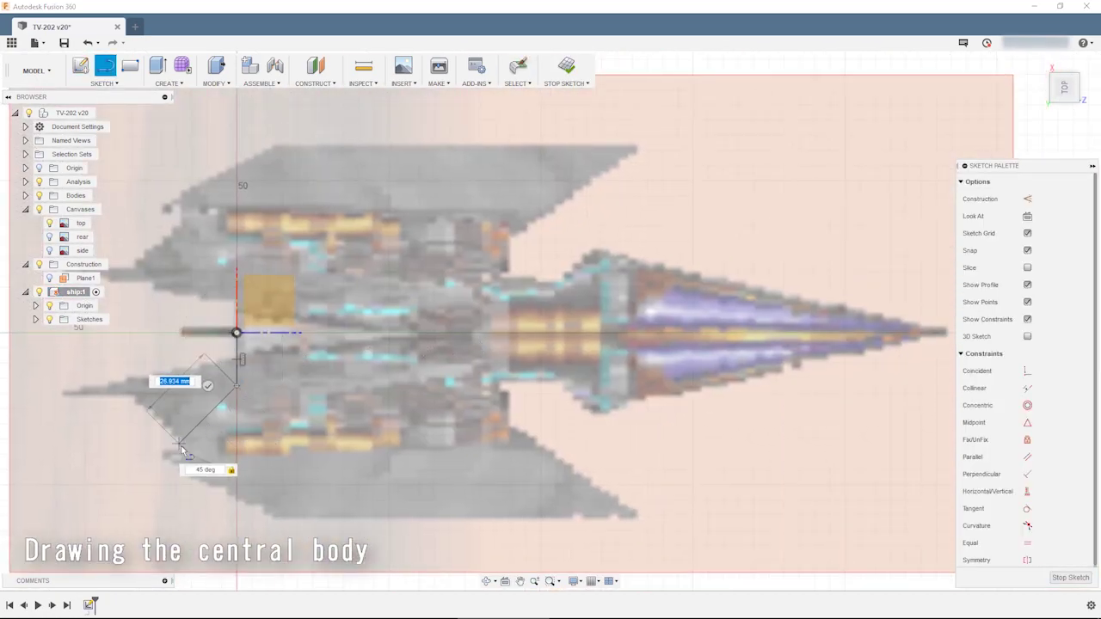
{"action": "left_click", "coordinate": [180, 445]}
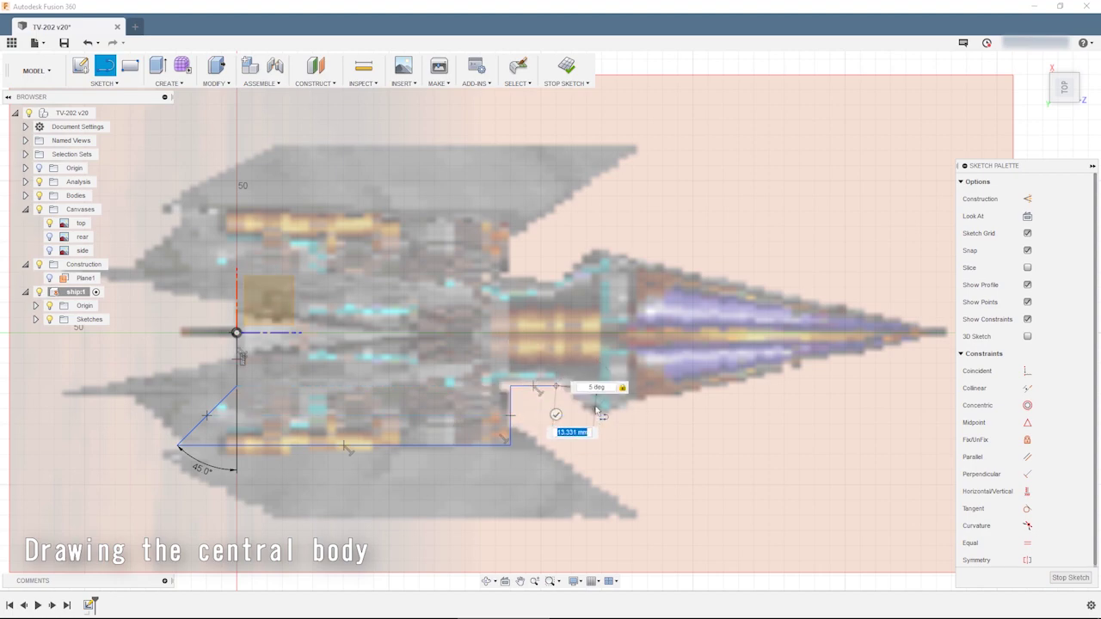
- Dimension the outline: 90 mm bottom edge, 2 mm tip height, and the top horizontal segment
{"action": "scroll", "coordinate": [946, 323], "scroll_direction": "up", "scroll_amount": 5}
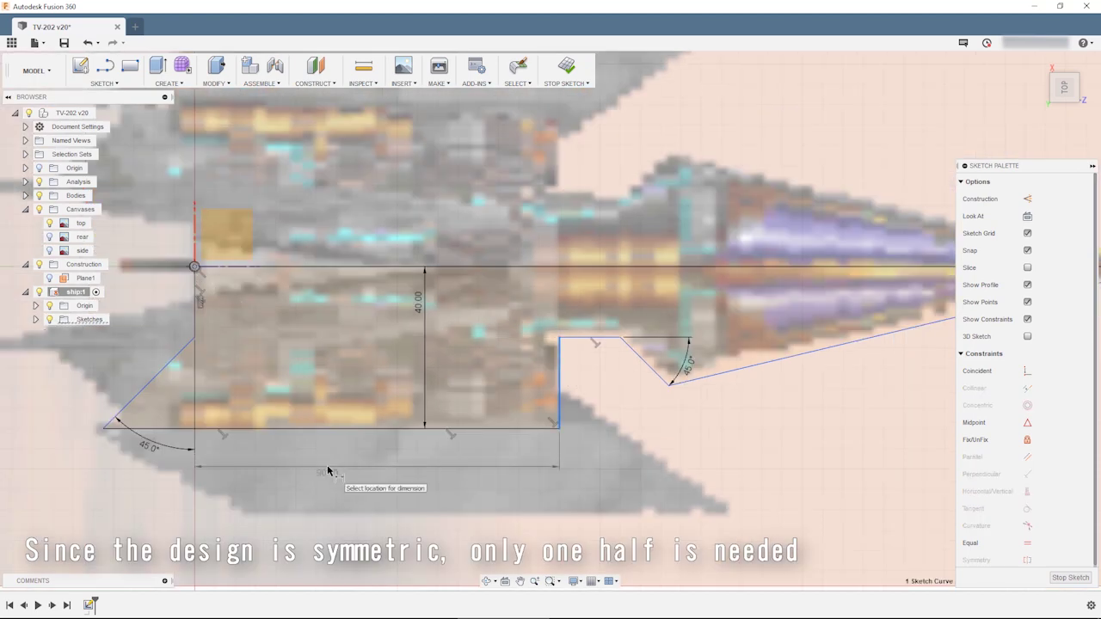
{"action": "left_click", "coordinate": [328, 472]}
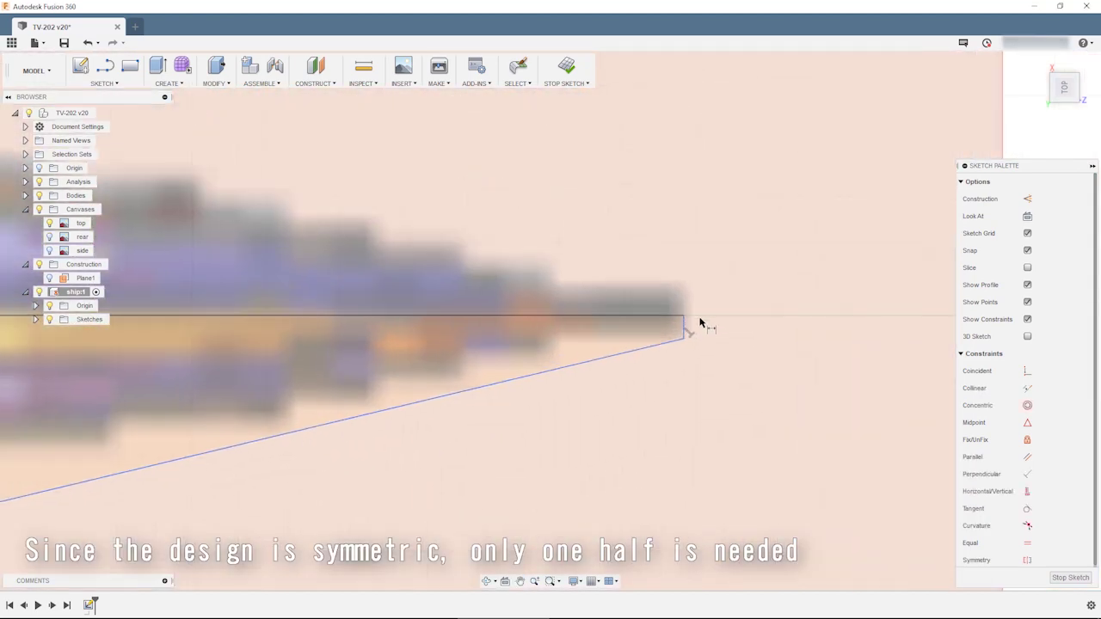
{"action": "left_click", "coordinate": [731, 327]}
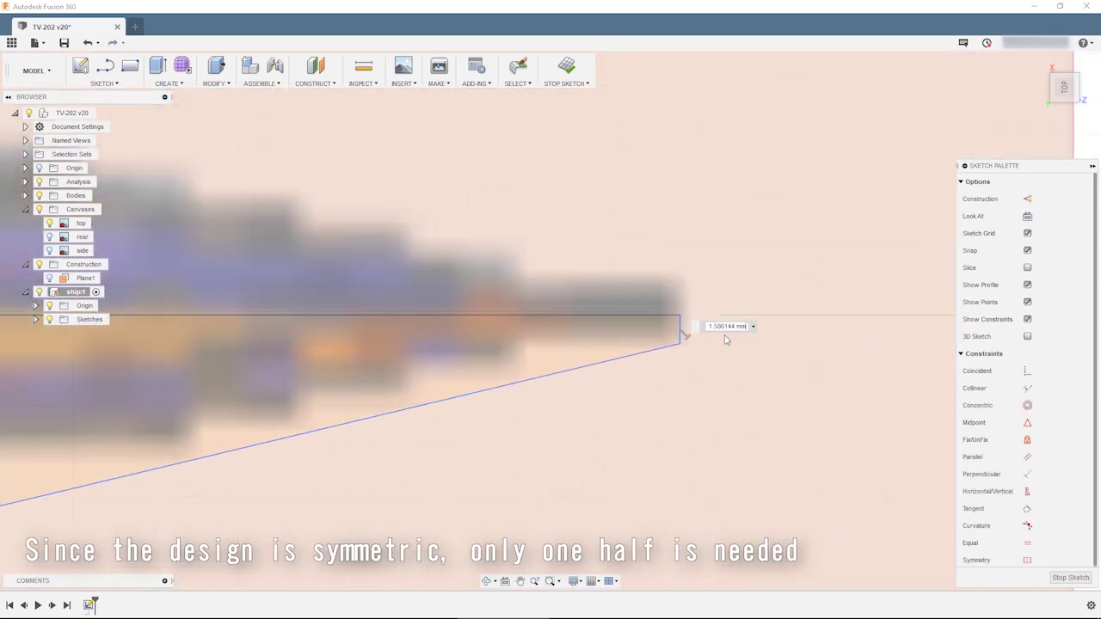
{"action": "type", "text": "2"}
{"action": "key", "text": "Return"}
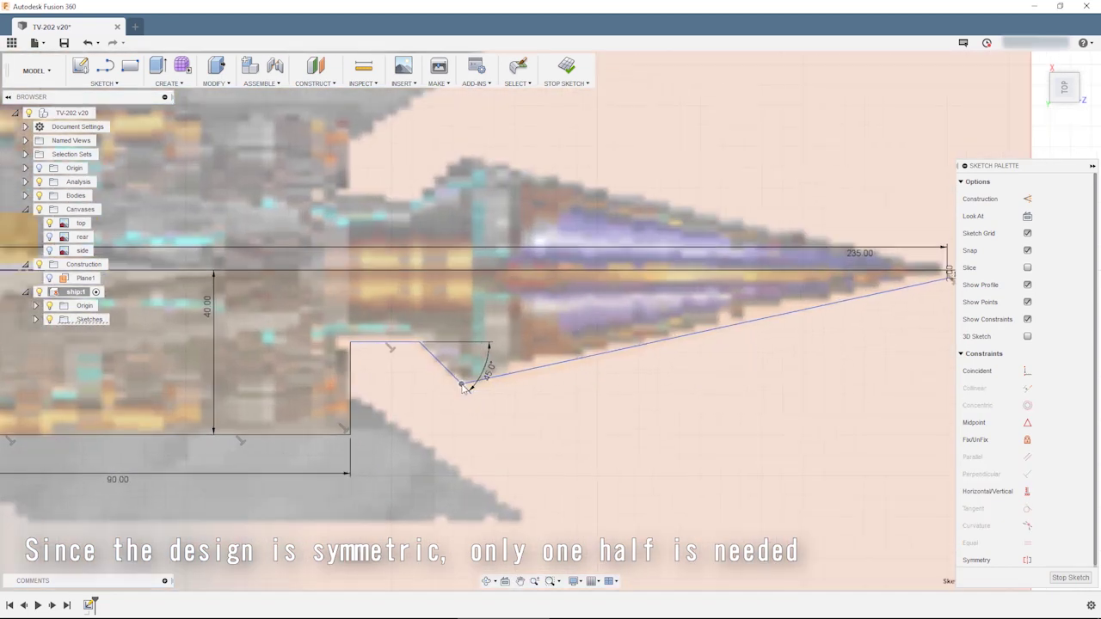
{"action": "left_click", "coordinate": [387, 344]}
{"action": "left_click", "coordinate": [387, 319]}
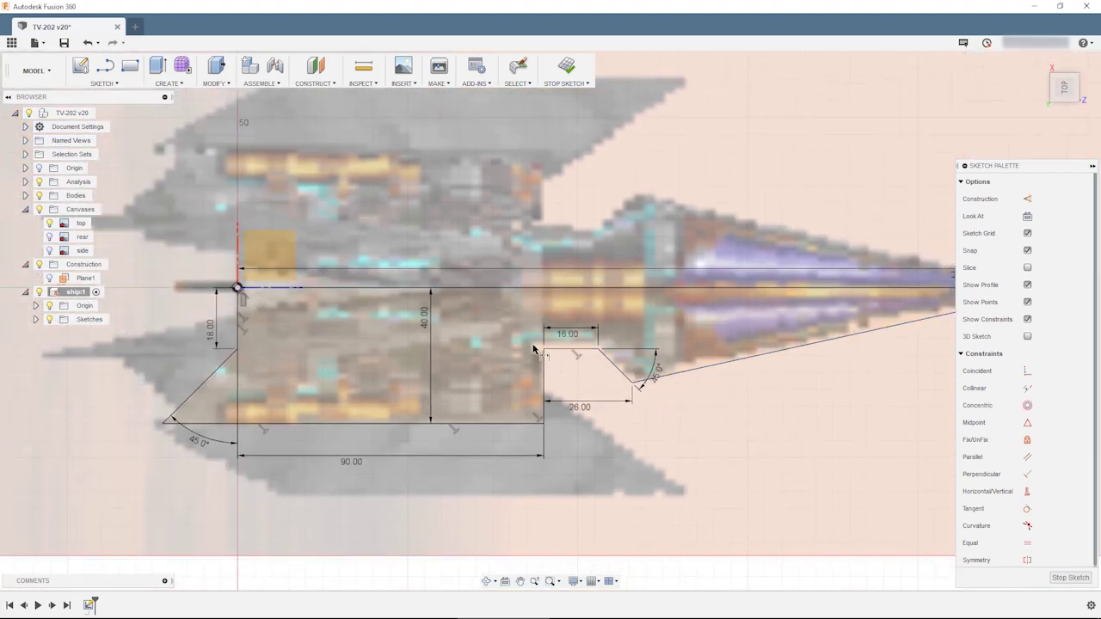
- Select the half-body outline in a 3D view and start extruding it
{"action": "scroll", "coordinate": [762, 422], "scroll_direction": "down", "scroll_amount": 3}
{"action": "scroll", "coordinate": [688, 431], "scroll_direction": "down", "scroll_amount": 2}
{"action": "mouse_move", "coordinate": [688, 430]}
{"action": "middle_mouse_down", "text": "shift"}
{"action": "mouse_move", "coordinate": [692, 420]}
{"action": "mouse_move", "coordinate": [684, 429]}
{"action": "mouse_move", "coordinate": [528, 356]}
{"action": "middle_mouse_up", "text": "shift"}
{"action": "left_click", "coordinate": [524, 368]}
{"action": "key", "text": "e"}
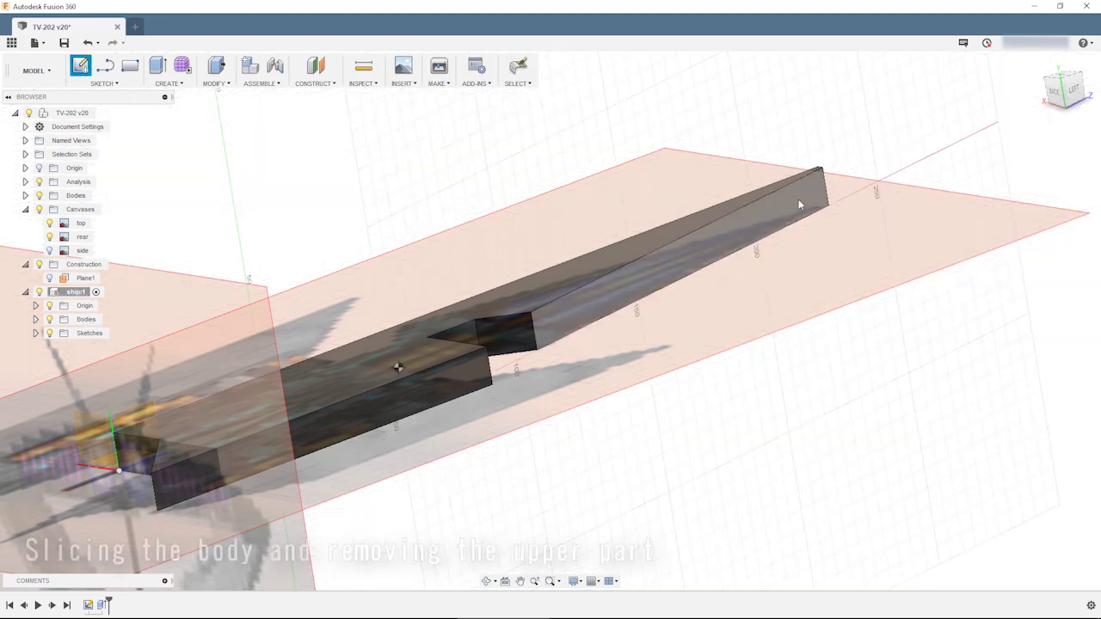
- Sketch a line on the body's side, 3.5 mm above the bottom edge
{"action": "left_click", "coordinate": [798, 204]}
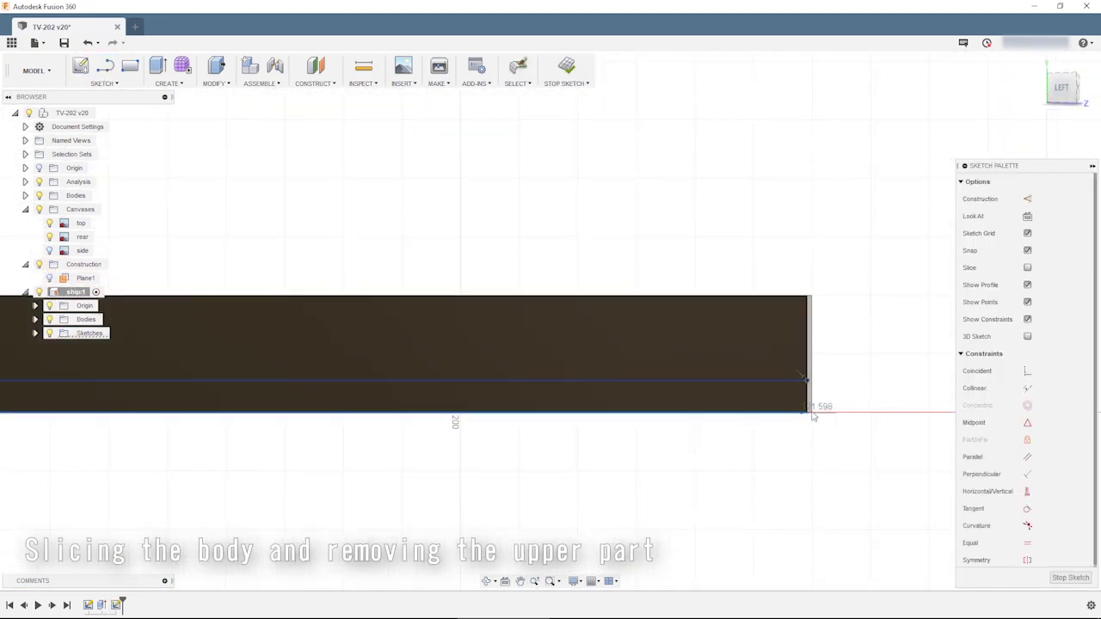
{"action": "key", "text": "Escape"}
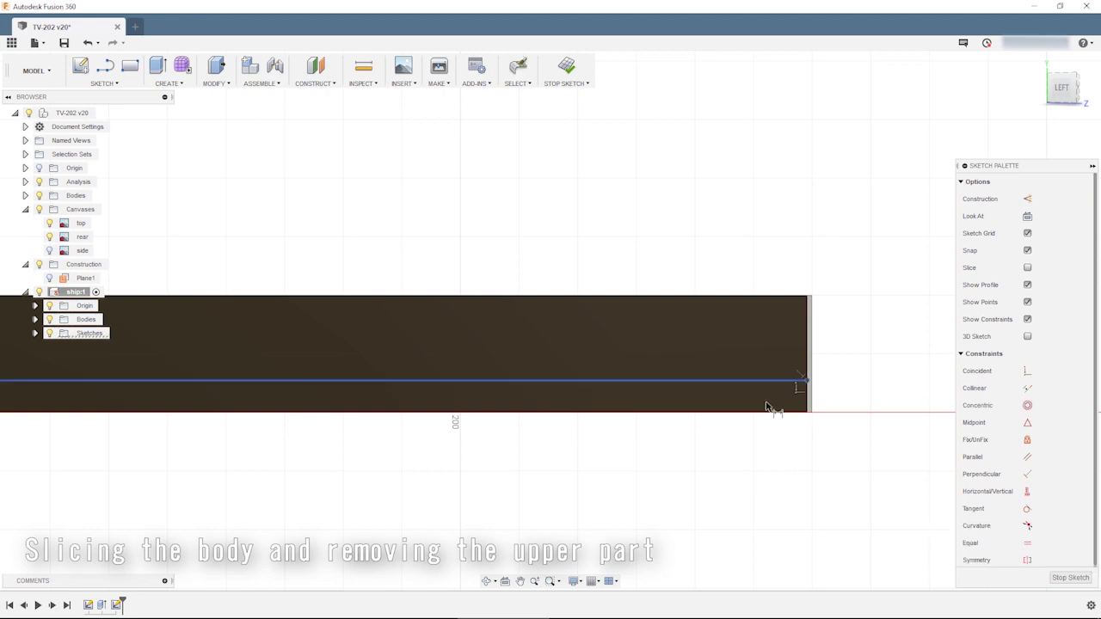
{"action": "left_click", "coordinate": [768, 409]}
{"action": "left_click", "coordinate": [871, 397]}
{"action": "type", "text": "3.5"}
{"action": "key", "text": "Return"}
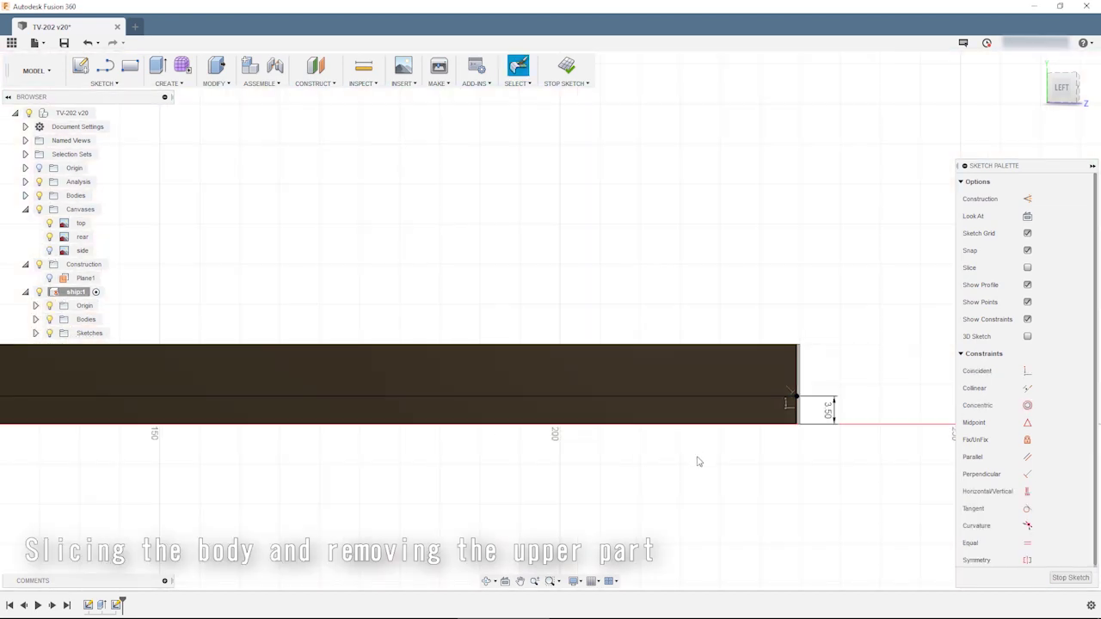
- Split the body with a plane through three points on that line
{"action": "scroll", "coordinate": [698, 459], "scroll_direction": "down", "scroll_amount": 5}
{"action": "middle_click_drag", "start_coordinate": [382, 492], "coordinate": [808, 388], "text": "shift"}
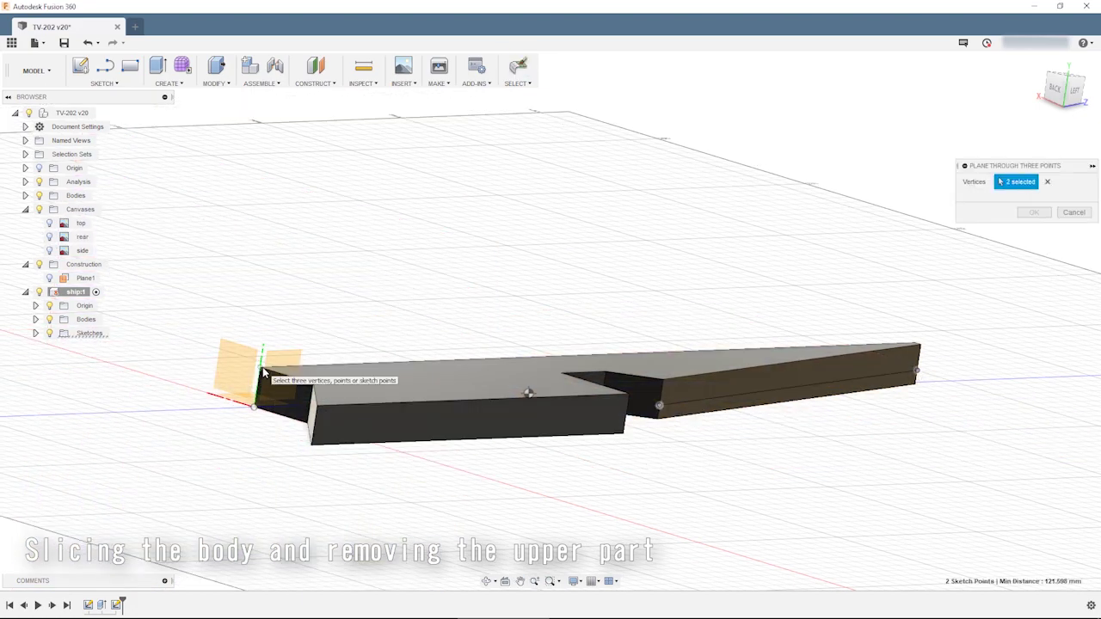
{"action": "left_click", "coordinate": [264, 372]}
{"action": "left_click", "coordinate": [887, 379]}
{"action": "left_click", "coordinate": [1032, 362]}
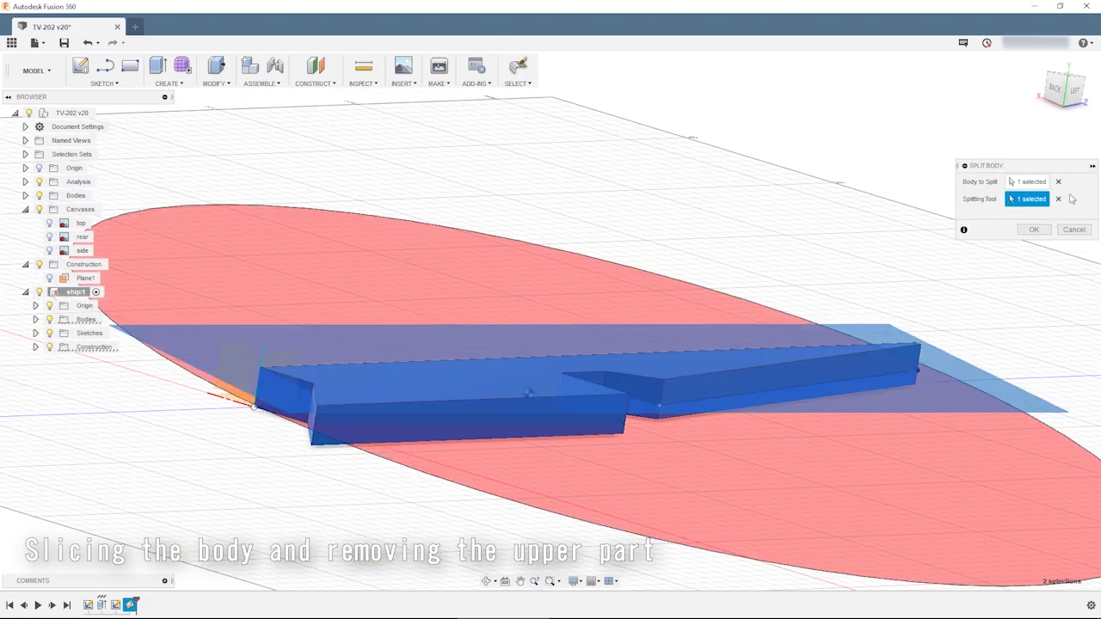
{"action": "left_click", "coordinate": [1034, 230]}
- Move the cut-off upper body into a new folder named 'trash'
{"action": "left_click", "coordinate": [35, 319]}
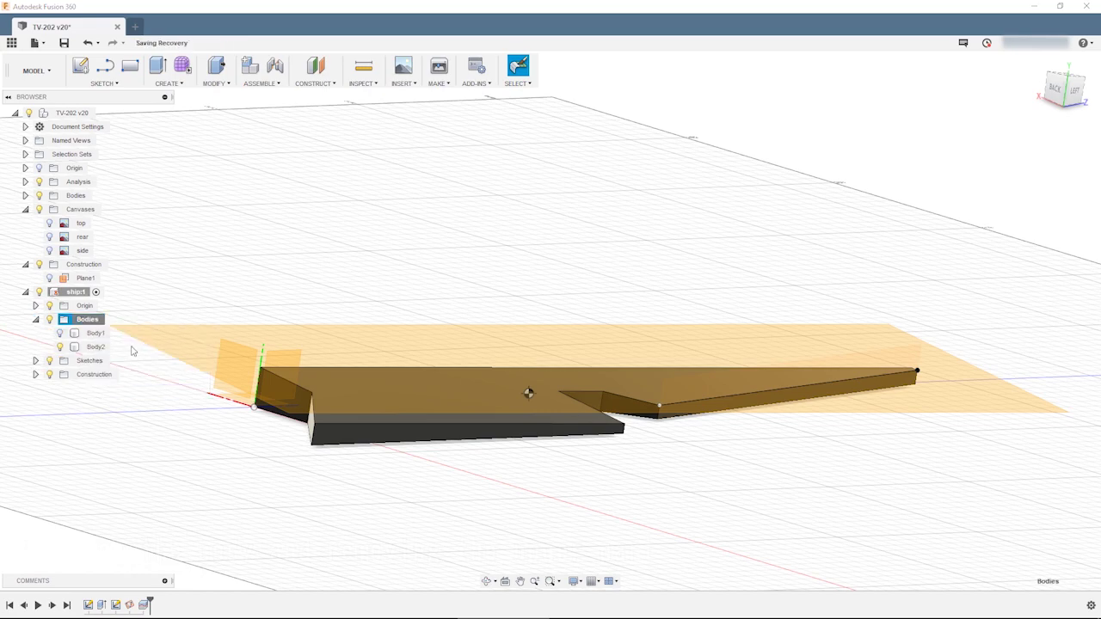
{"action": "right_click", "coordinate": [93, 333]}
{"action": "left_click", "coordinate": [103, 344]}
{"action": "type", "text": "trash"}
{"action": "key", "text": "Return"}
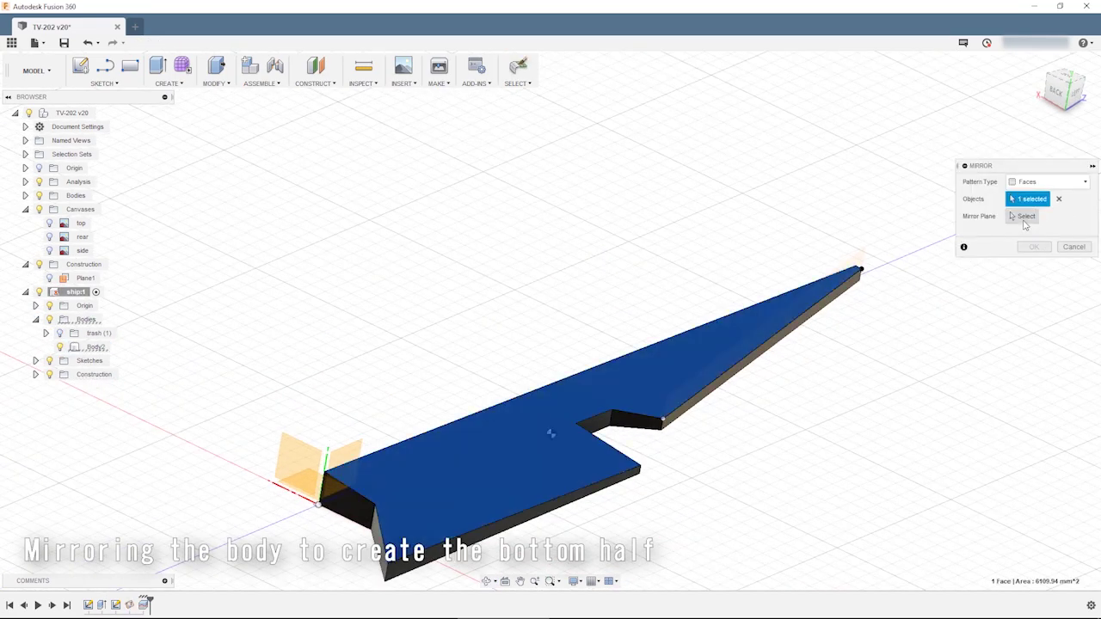
- Mirror the remaining body across the chosen plane to add its bottom half
{"action": "left_click", "coordinate": [1050, 181]}
{"action": "left_click", "coordinate": [1028, 215]}
{"action": "middle_click_drag", "start_coordinate": [550, 430], "coordinate": [411, 452], "text": "shift"}
{"action": "key", "text": "Return"}
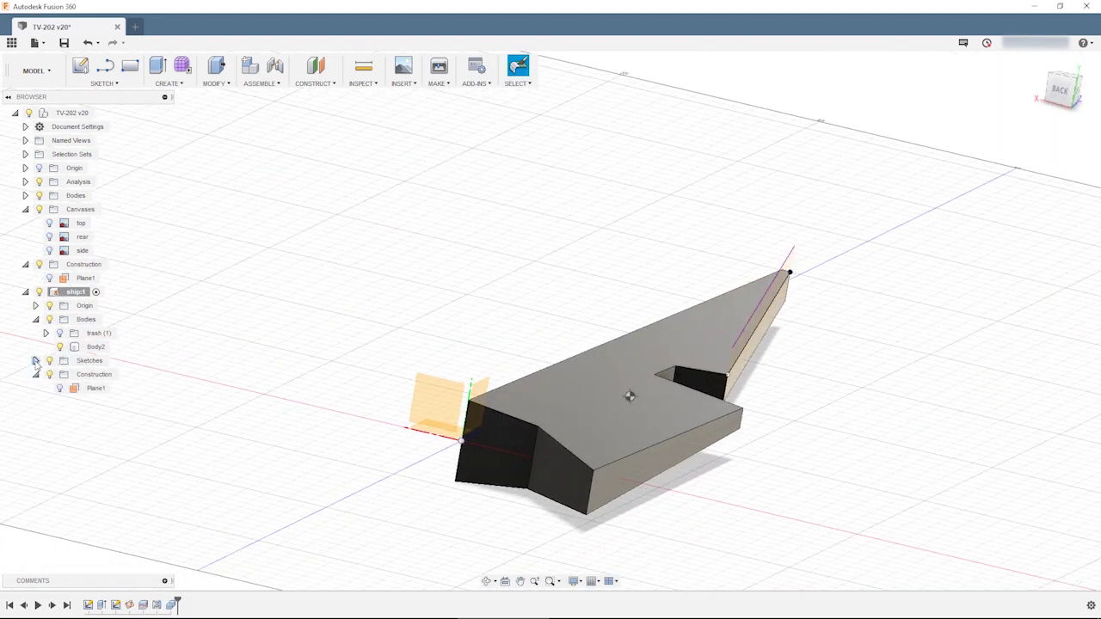
- Start a new sketch on construction Plane1 facing the back of the ship
{"action": "left_click", "coordinate": [36, 360]}
{"action": "right_click", "coordinate": [599, 411]}
{"action": "left_click", "coordinate": [590, 479]}
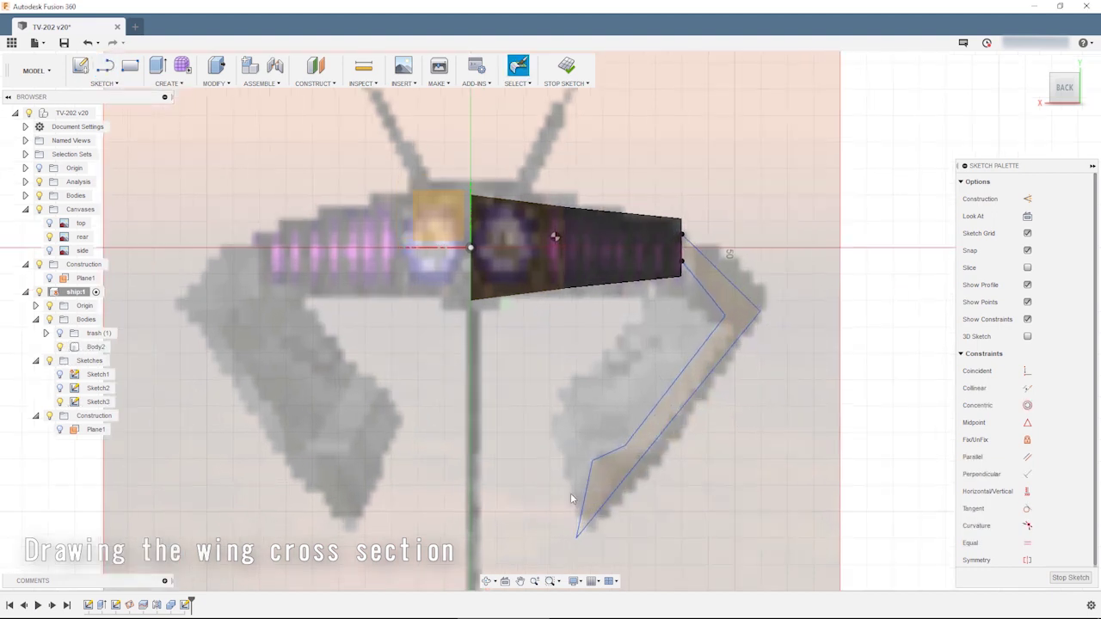
- Dimension the wing outline with a 52 mm height and a 20 mm tip offset
{"action": "type", "text": "52"}
{"action": "key", "text": "Return"}
{"action": "scroll", "coordinate": [616, 514], "scroll_direction": "up", "scroll_amount": 2}
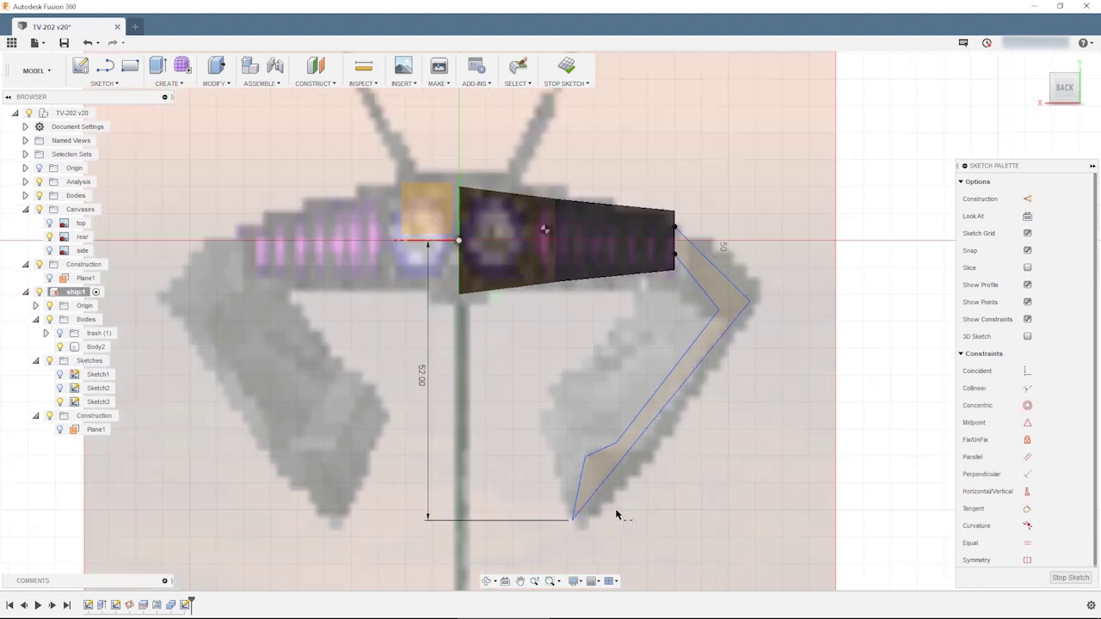
{"action": "left_click", "coordinate": [512, 561]}
{"action": "type", "text": "20"}
{"action": "key", "text": "Return"}
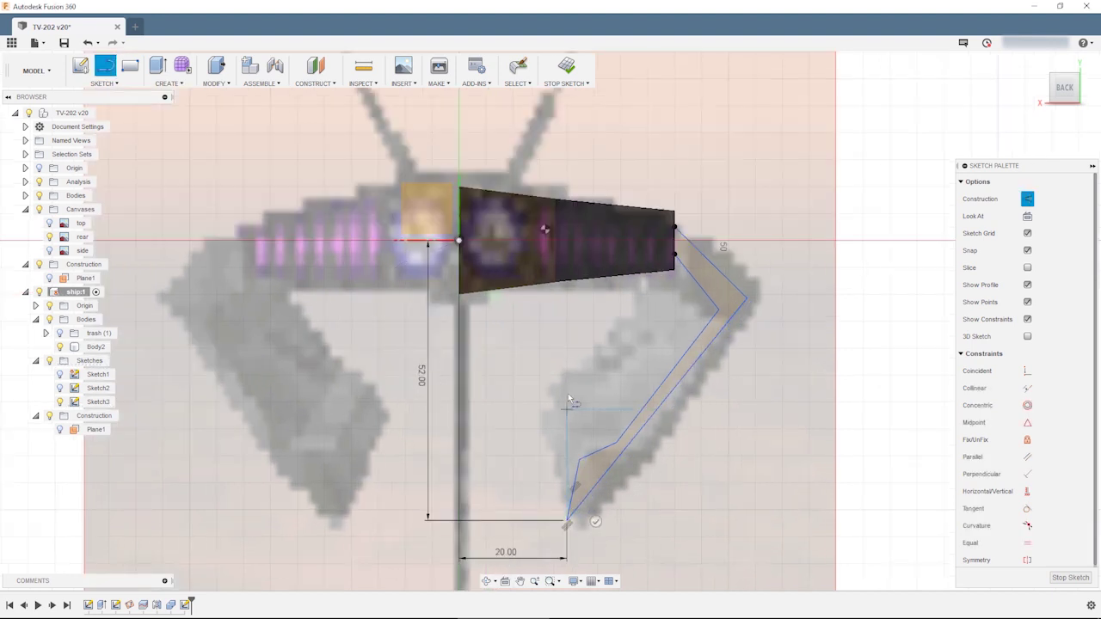
{"action": "scroll", "coordinate": [576, 441], "scroll_direction": "up", "scroll_amount": 2}
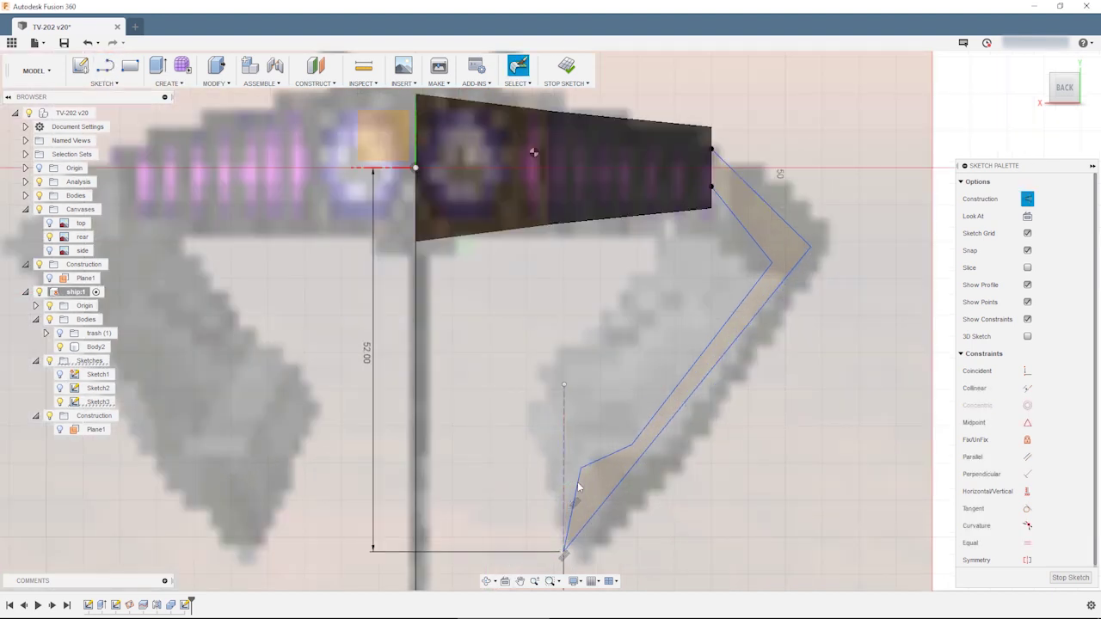
{"action": "scroll", "coordinate": [770, 499], "scroll_direction": "up", "scroll_amount": 1}
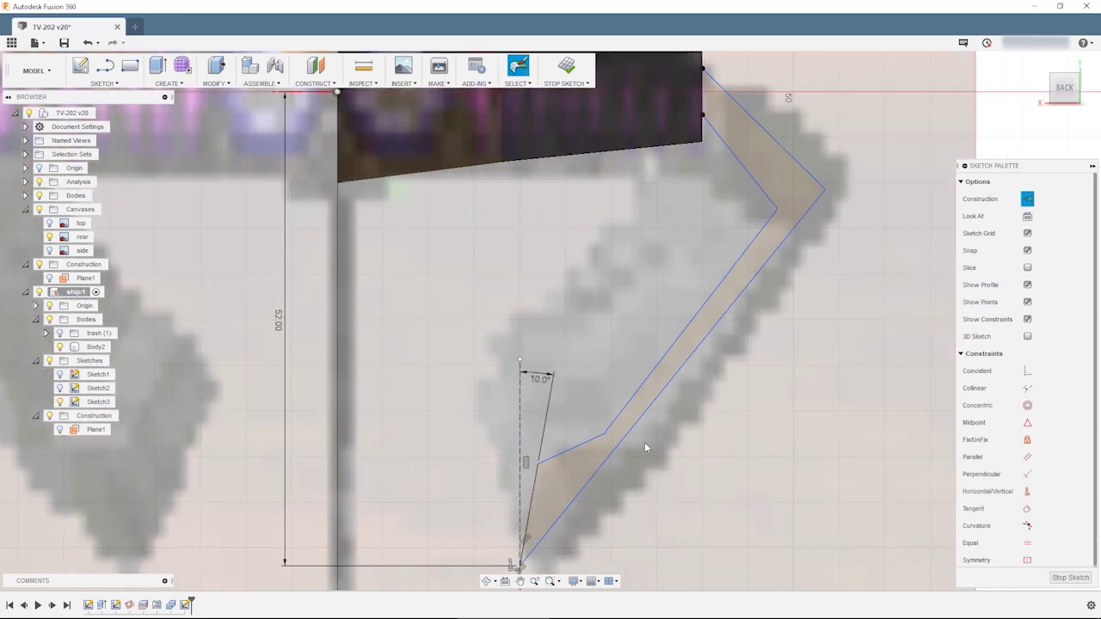
- Make the two wing edges parallel and set the wing thickness to 4 mm
{"action": "left_click", "coordinate": [961, 461]}
{"action": "scroll", "coordinate": [845, 272], "scroll_direction": "down", "scroll_amount": 2}
{"action": "scroll", "coordinate": [759, 308], "scroll_direction": "up", "scroll_amount": 1}
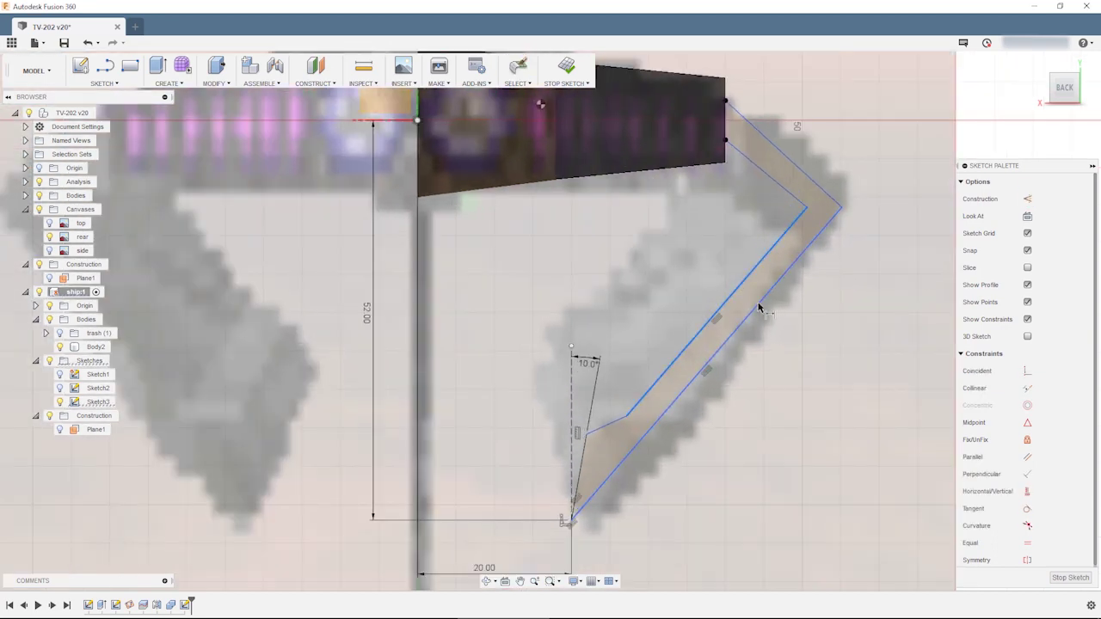
{"action": "left_click", "coordinate": [759, 308]}
{"action": "left_click", "coordinate": [804, 332]}
{"action": "key", "text": "Return"}
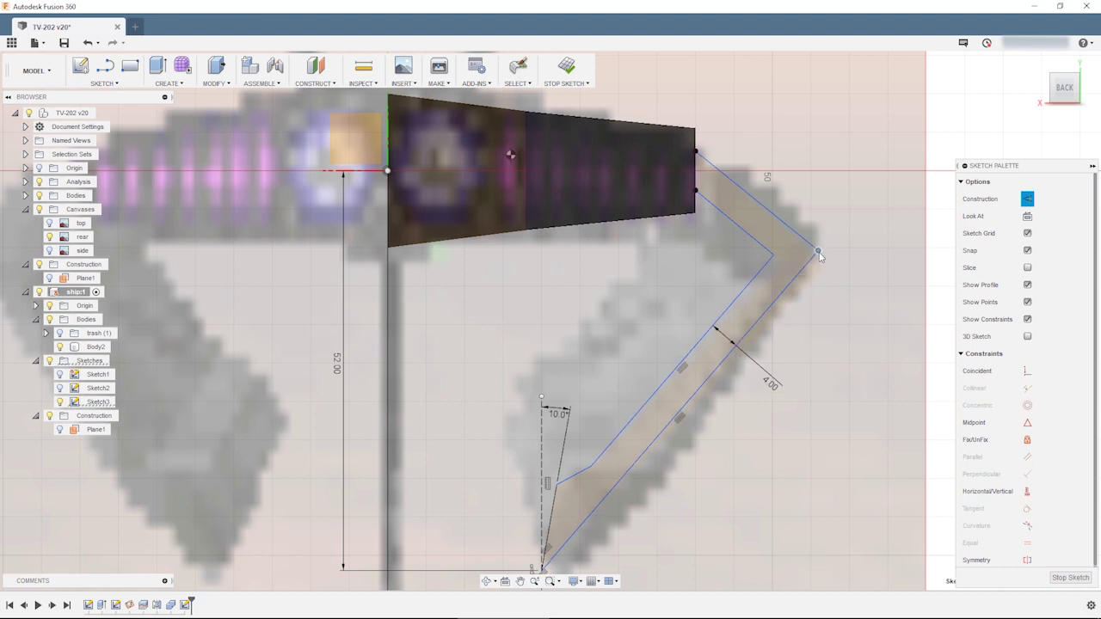
{"action": "scroll", "coordinate": [817, 293], "scroll_direction": "down", "scroll_amount": 1}
{"action": "key", "text": "Escape"}
- Set the wing bend height to 10 mm and the overall wing width to 56 mm
{"action": "left_click", "coordinate": [875, 226]}
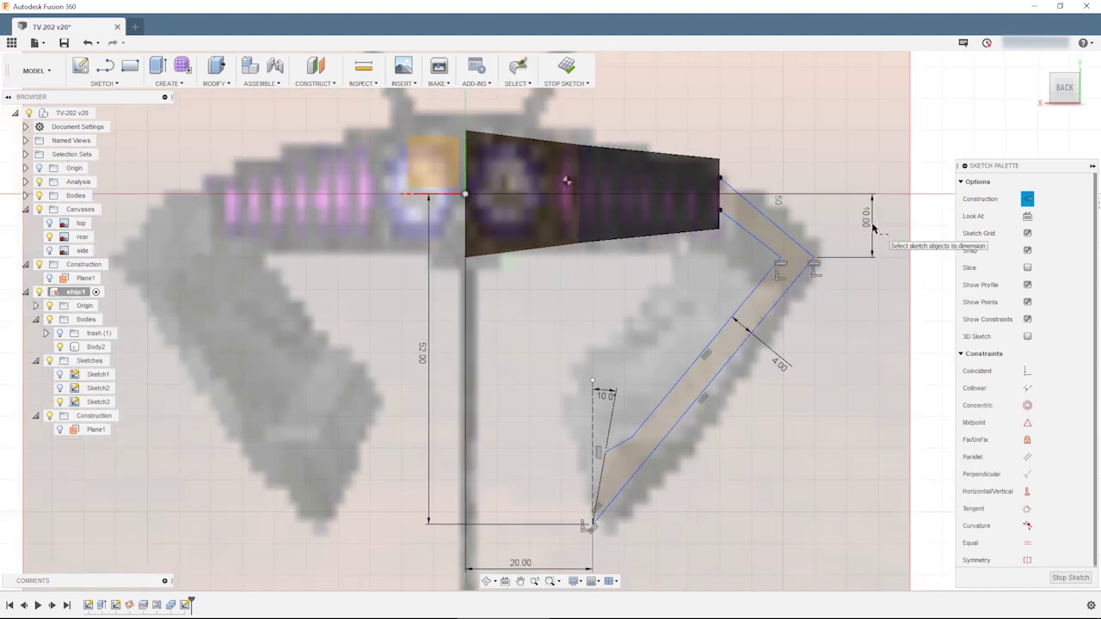
{"action": "type", "text": "10"}
{"action": "key", "text": "Return"}
{"action": "key", "text": "Escape"}
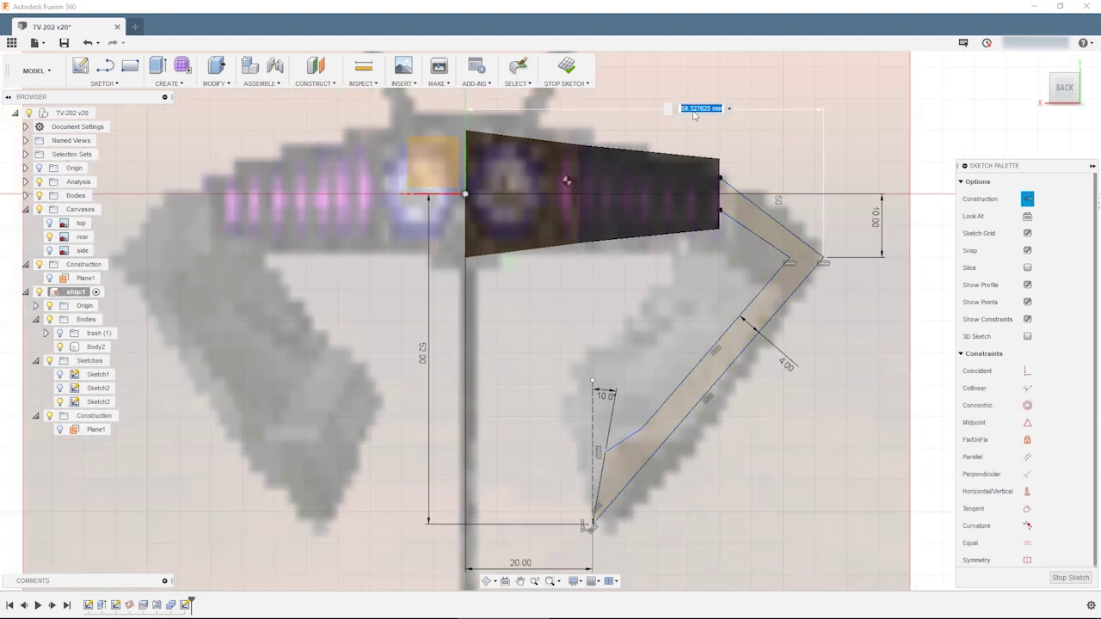
{"action": "type", "text": "55"}
{"action": "key", "text": "Return"}
{"action": "key", "text": "Escape"}
{"action": "key", "text": "Escape"}
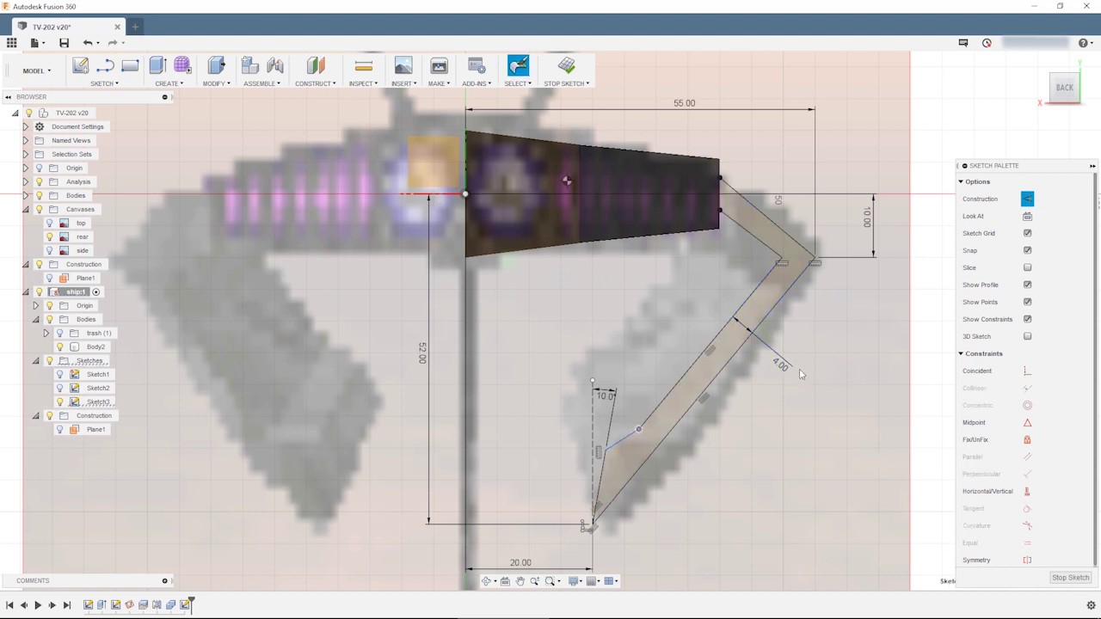
{"action": "type", "text": "56"}
{"action": "key", "text": "Return"}
{"action": "key", "text": "Escape"}
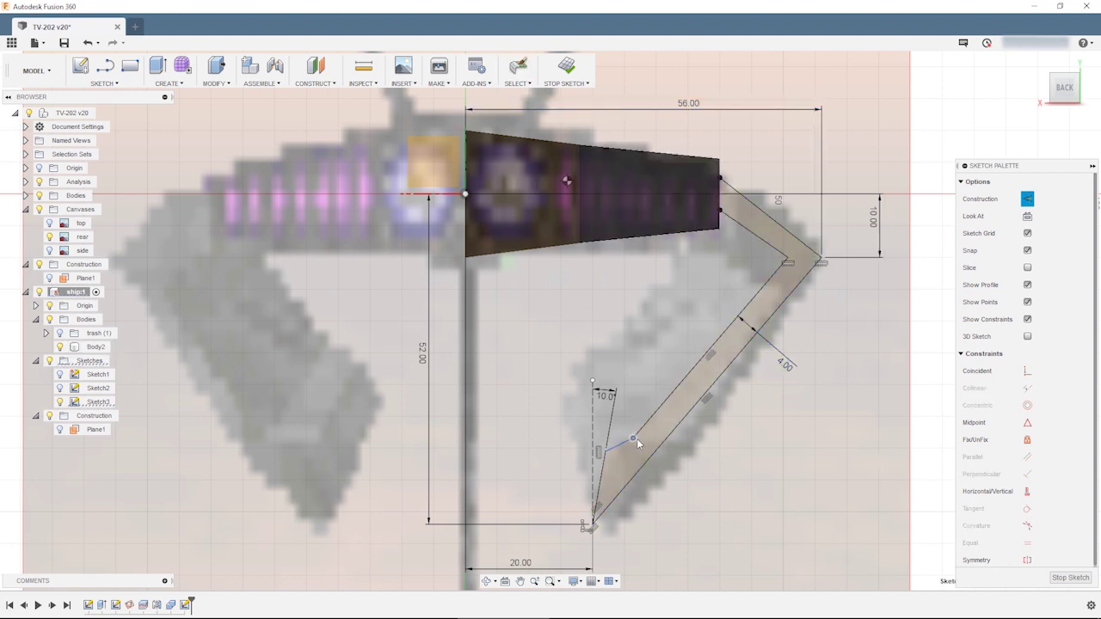
- Finish the inner wing line ending on the angled wing edge
{"action": "scroll", "coordinate": [637, 439], "scroll_direction": "down", "scroll_amount": 2}
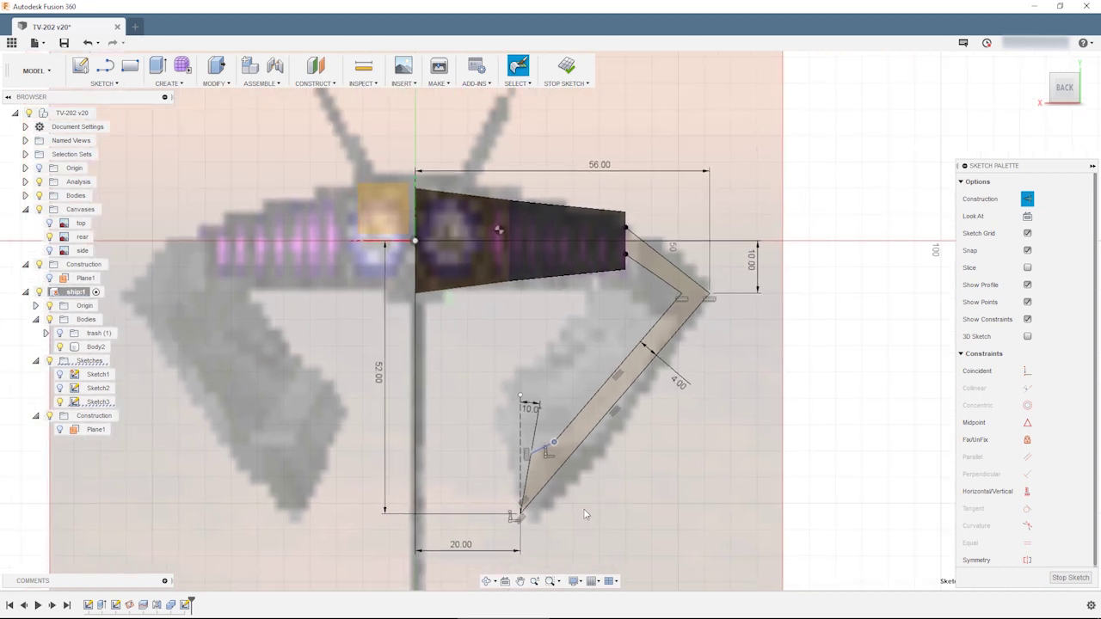
{"action": "scroll", "coordinate": [584, 514], "scroll_direction": "up", "scroll_amount": 2}
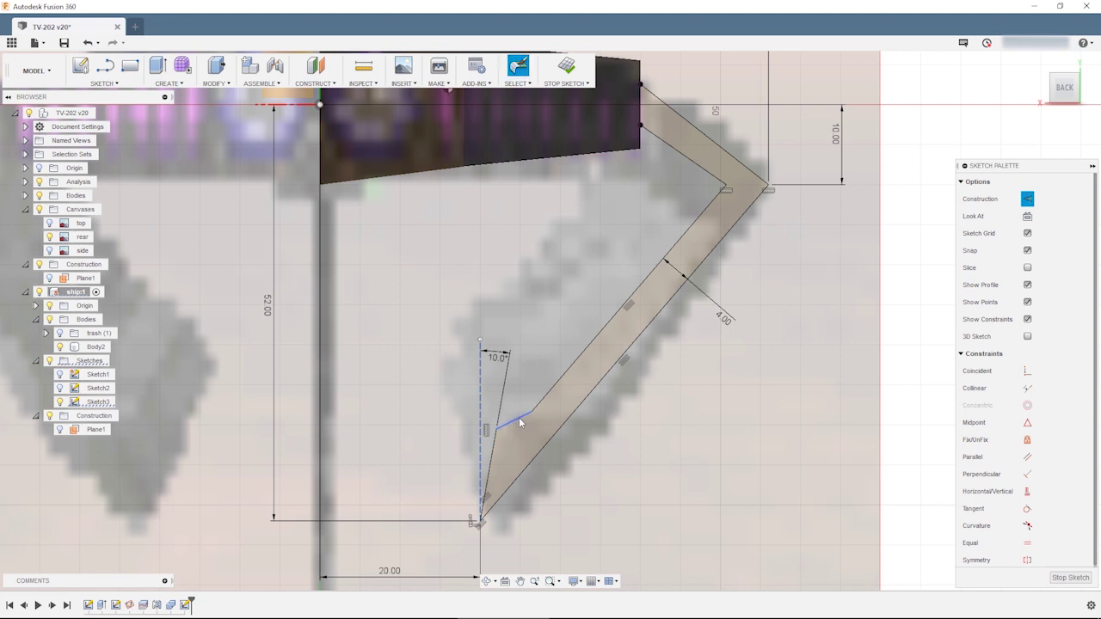
{"action": "left_click", "coordinate": [531, 412]}
{"action": "key", "text": "Escape"}
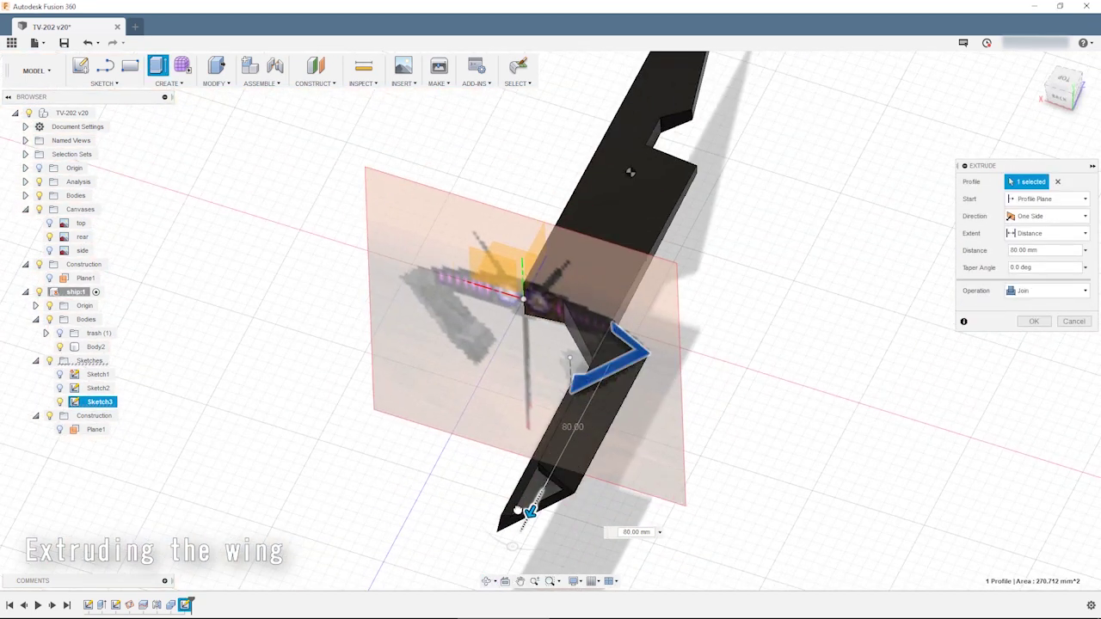
- Extrude the wing two-sided, 80 mm and 160 mm, as a new body
{"action": "left_click", "coordinate": [1046, 216]}
{"action": "left_click", "coordinate": [1026, 248]}
{"action": "left_click", "coordinate": [1047, 376]}
{"action": "left_click", "coordinate": [1032, 422]}
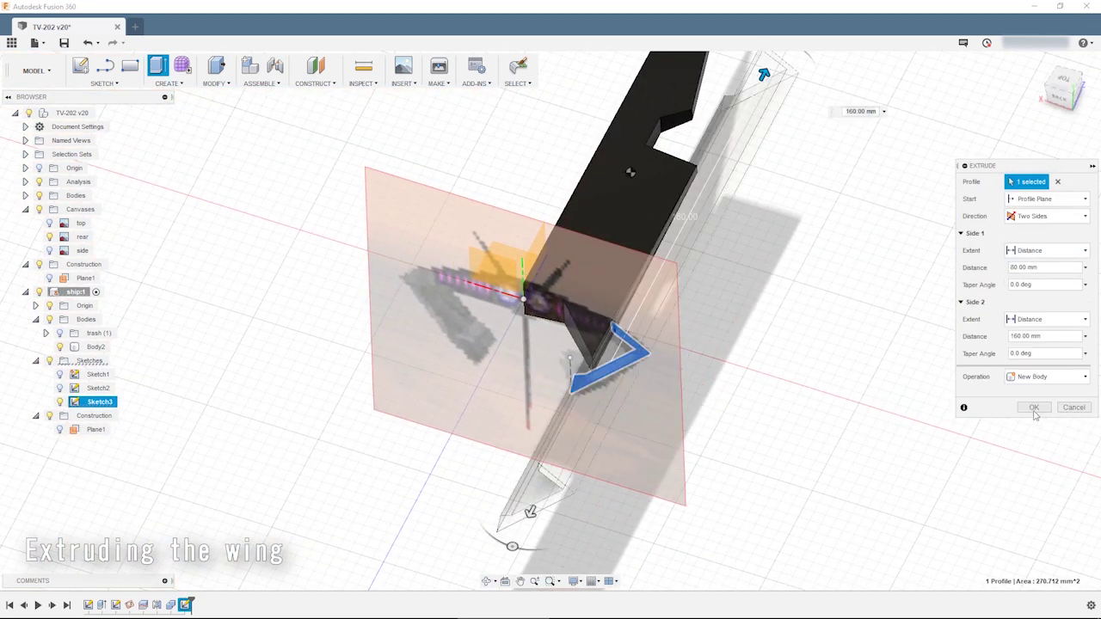
{"action": "left_click", "coordinate": [1007, 405]}
- Bring up the appearance settings and select the new wing body together with Body2
{"action": "key", "text": "a"}
{"action": "middle_click_drag", "start_coordinate": [812, 140], "coordinate": [756, 250], "text": "shift"}
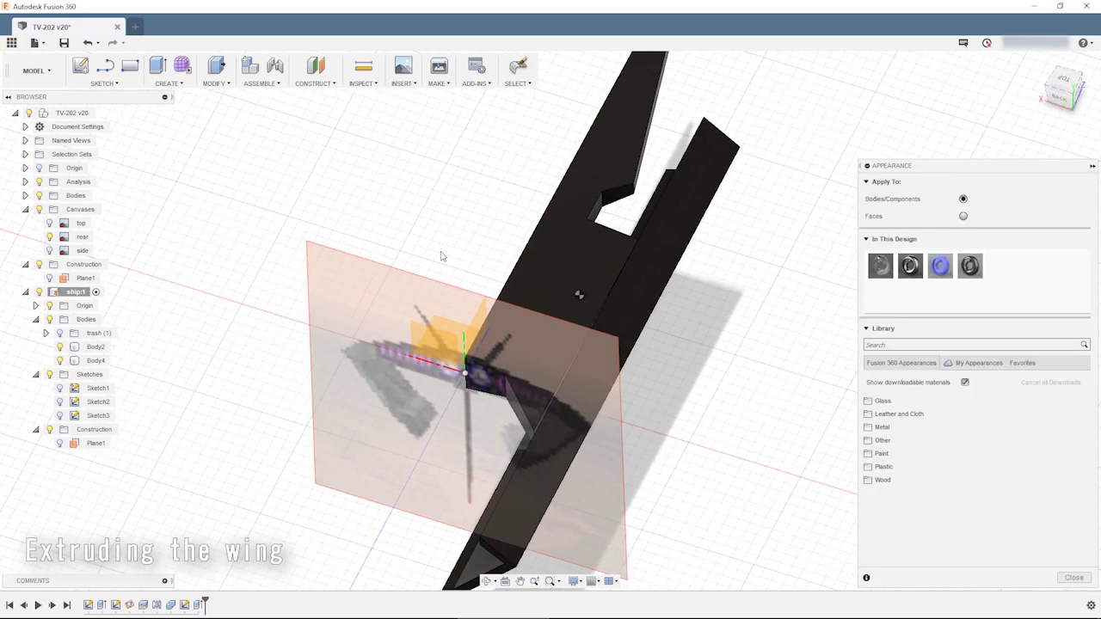
{"action": "left_click", "coordinate": [96, 361]}
{"action": "left_click", "coordinate": [96, 347], "text": "ctrl"}
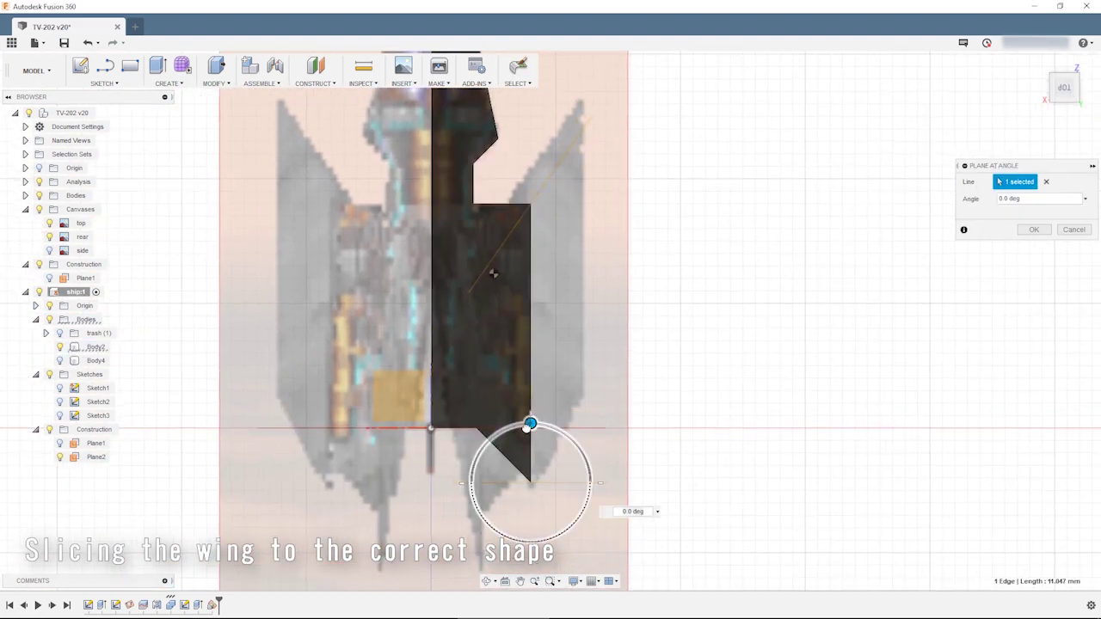
- Confirm the angled plane and split the wing body along it
{"action": "key", "text": "Return"}
{"action": "middle_click_drag", "start_coordinate": [481, 448], "coordinate": [727, 365], "text": "shift"}
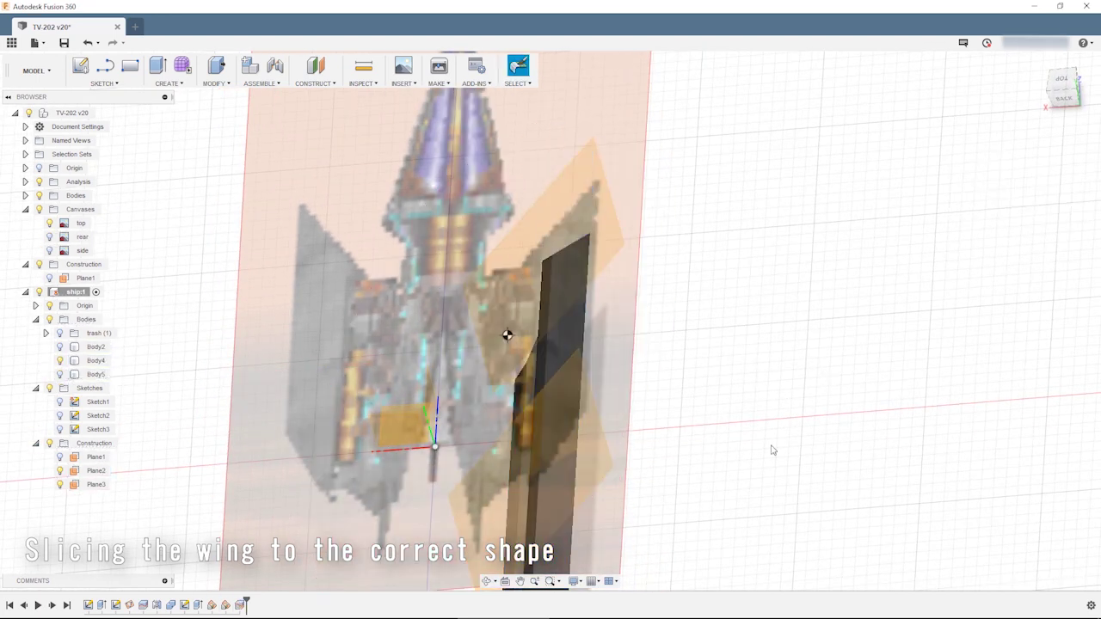
{"action": "left_click", "coordinate": [593, 405]}
{"action": "left_click", "coordinate": [602, 468]}
{"action": "left_click", "coordinate": [1034, 247]}
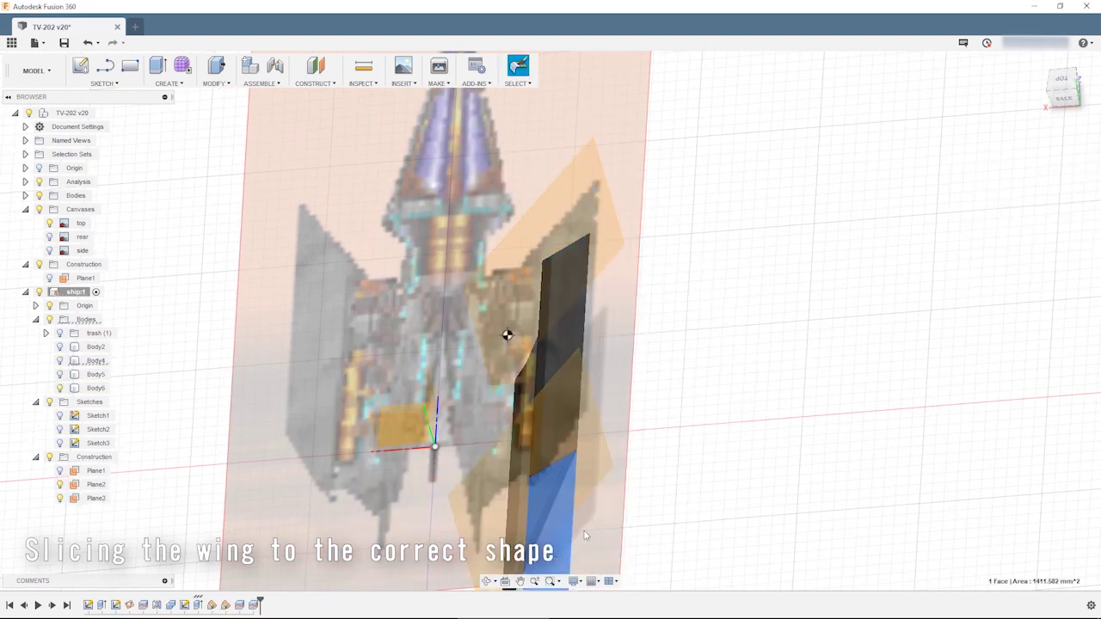
- Rename the kept wing piece rightWing and move Body4 and Body5 into trash
{"action": "double_click", "coordinate": [97, 388]}
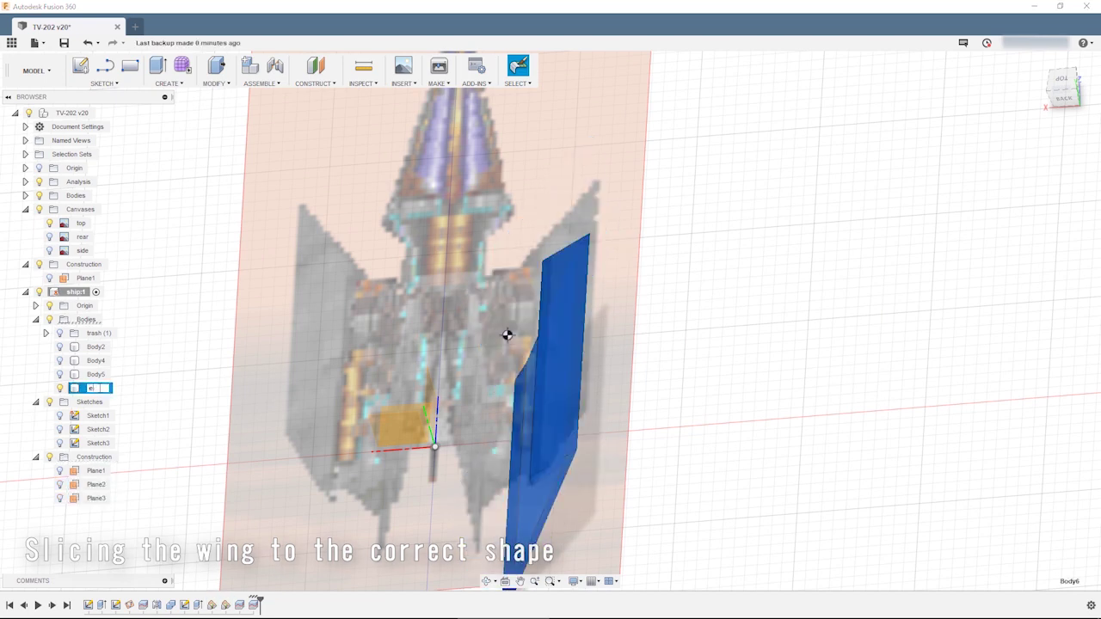
{"action": "type", "text": "ightWing"}
{"action": "key", "text": "Return"}
{"action": "left_click", "coordinate": [96, 361]}
{"action": "left_click", "coordinate": [96, 374], "text": "shift"}
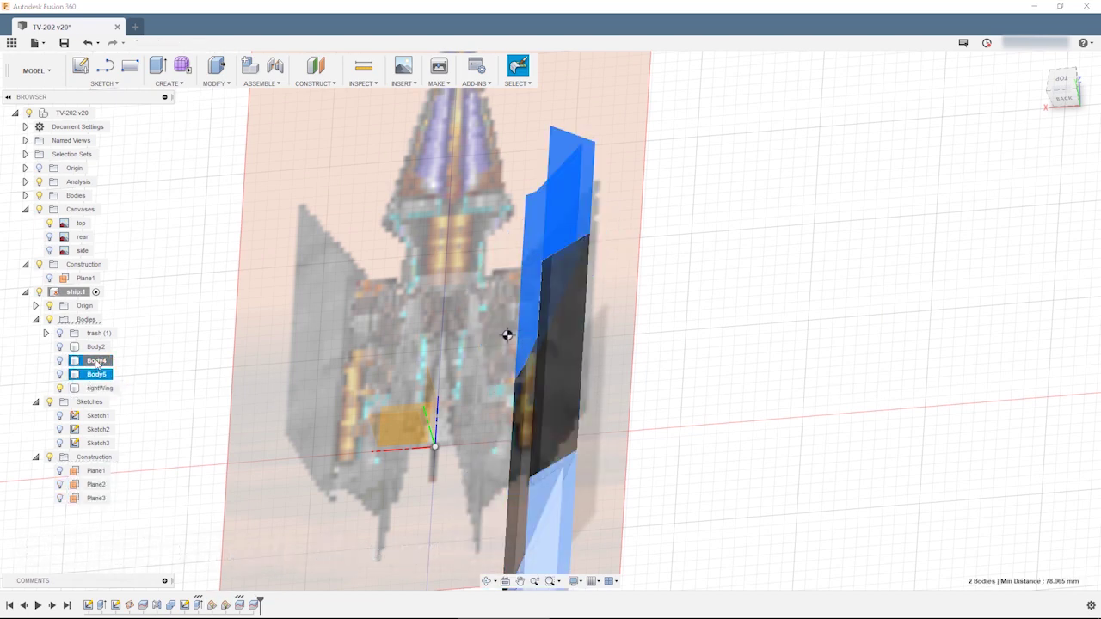
{"action": "left_click_drag", "start_coordinate": [95, 374], "coordinate": [99, 333]}
- Rename Body2 to fuselage
{"action": "double_click", "coordinate": [97, 346]}
{"action": "type", "text": "fuselage"}
{"action": "key", "text": "Return"}
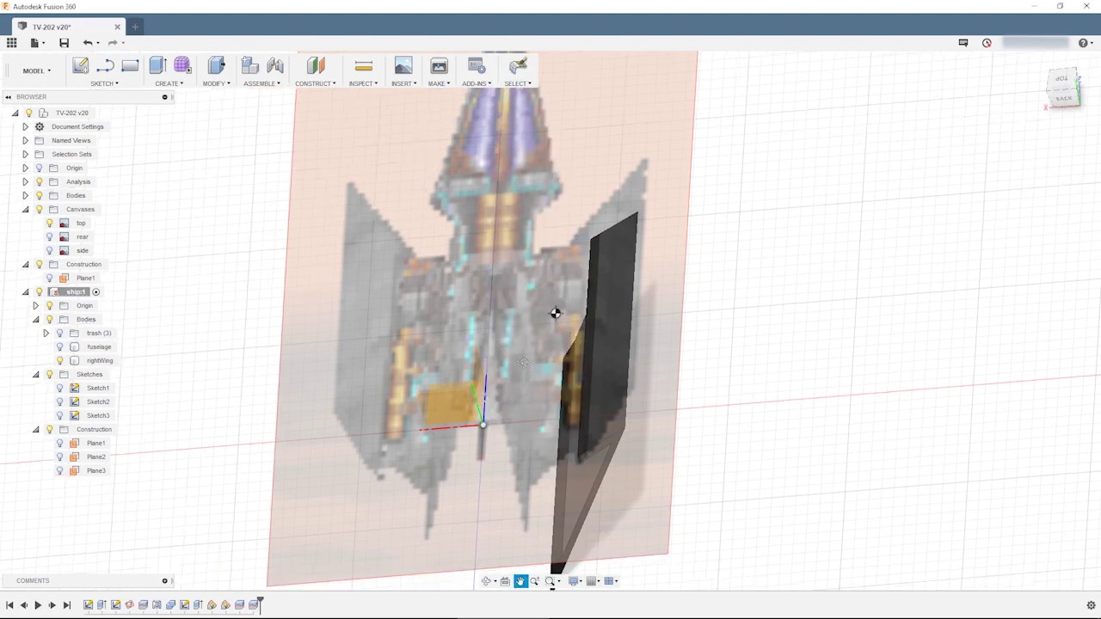
{"action": "mouse_move", "coordinate": [557, 313]}
{"action": "middle_mouse_down", "text": "shift"}
{"action": "mouse_move", "coordinate": [559, 359]}
{"action": "mouse_move", "coordinate": [622, 364]}
{"action": "mouse_move", "coordinate": [482, 405]}
{"action": "mouse_move", "coordinate": [628, 352]}
{"action": "mouse_move", "coordinate": [336, 375]}
{"action": "mouse_move", "coordinate": [432, 494]}
{"action": "mouse_move", "coordinate": [593, 579]}
{"action": "mouse_move", "coordinate": [561, 369]}
{"action": "middle_mouse_up", "text": "shift"}
- Draw a straight rudder path line on the fuselage's top face and finish the sketch
{"action": "scroll", "coordinate": [561, 387], "scroll_direction": "up", "scroll_amount": 3}
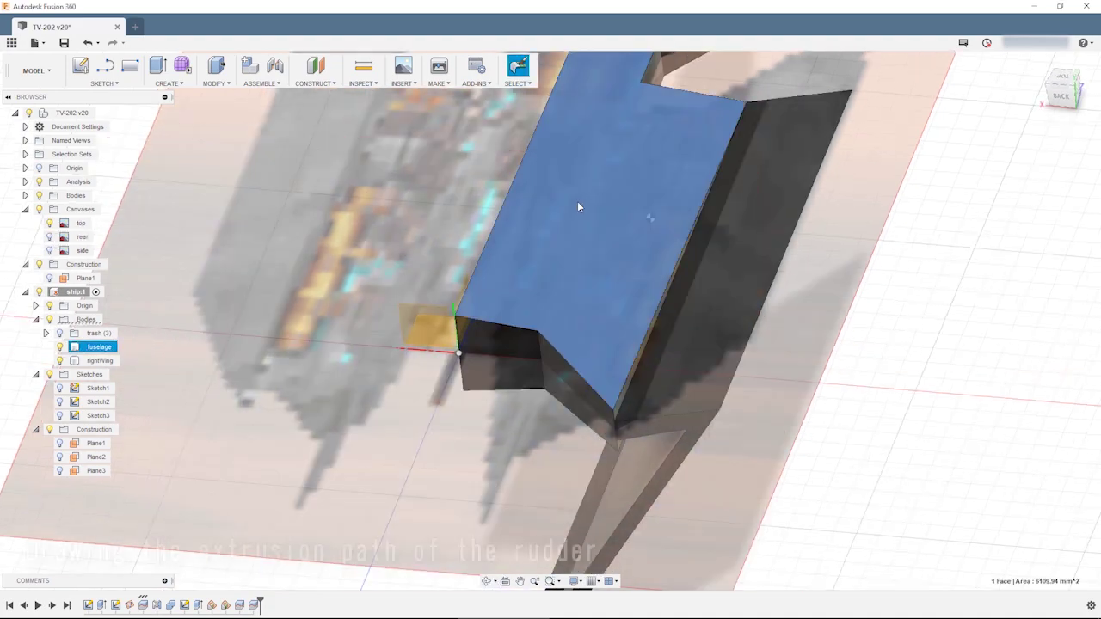
{"action": "left_click", "coordinate": [577, 201]}
{"action": "key", "text": "l"}
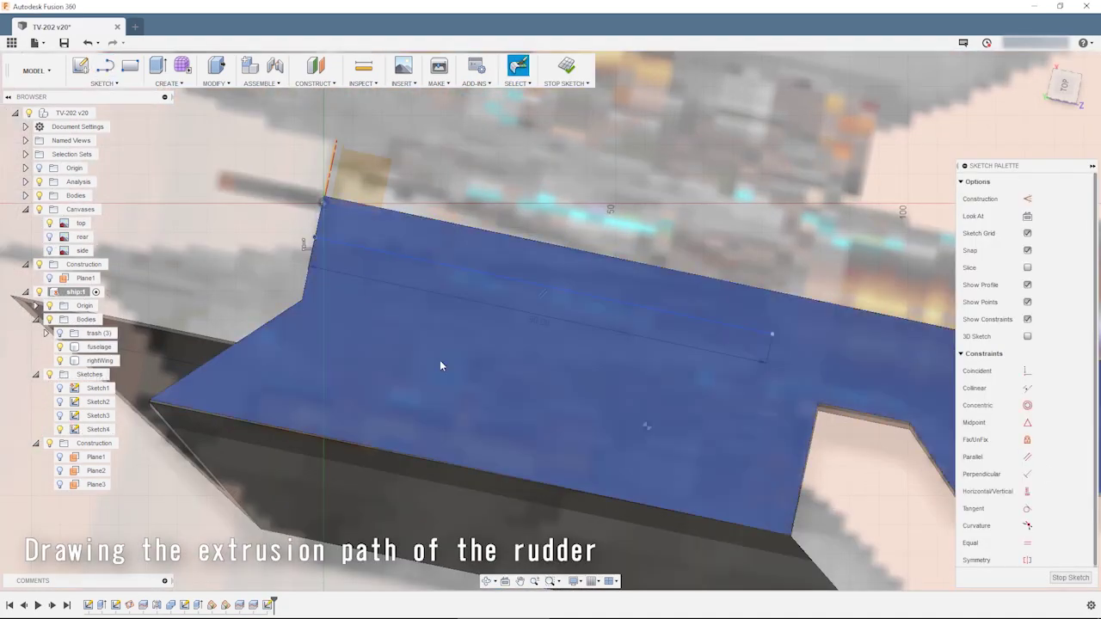
{"action": "mouse_move", "coordinate": [440, 360]}
{"action": "middle_mouse_down", "text": "shift"}
{"action": "mouse_move", "coordinate": [480, 266]}
{"action": "mouse_move", "coordinate": [471, 304]}
{"action": "middle_mouse_up", "text": "shift"}
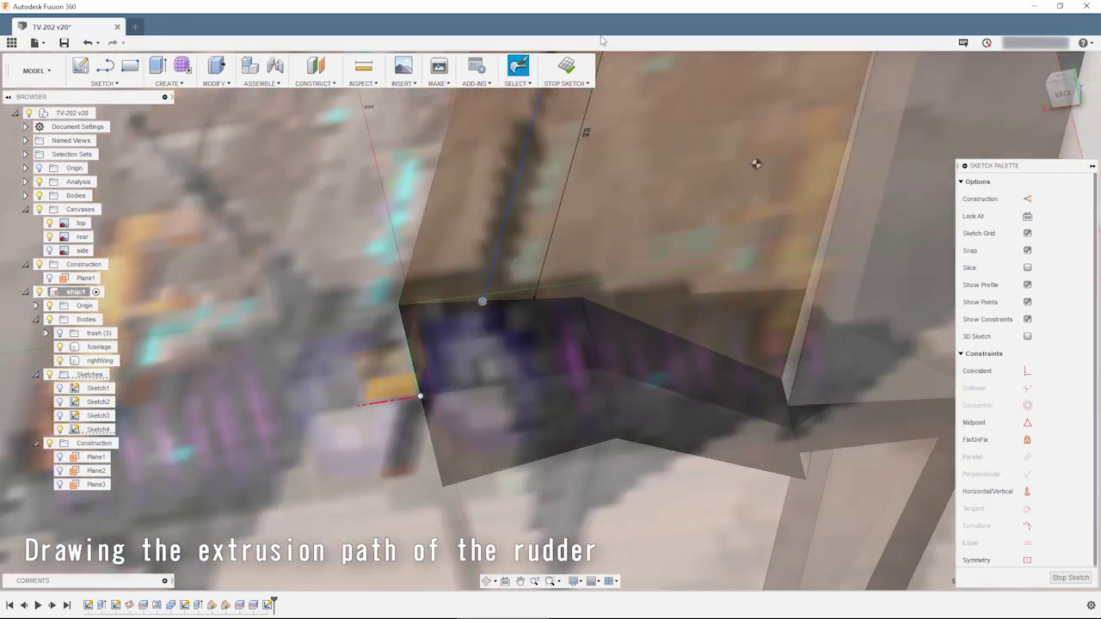
{"action": "mouse_move", "coordinate": [755, 163]}
{"action": "middle_mouse_down", "text": "shift"}
{"action": "mouse_move", "coordinate": [454, 327]}
{"action": "mouse_move", "coordinate": [516, 304]}
{"action": "middle_mouse_up", "text": "shift"}
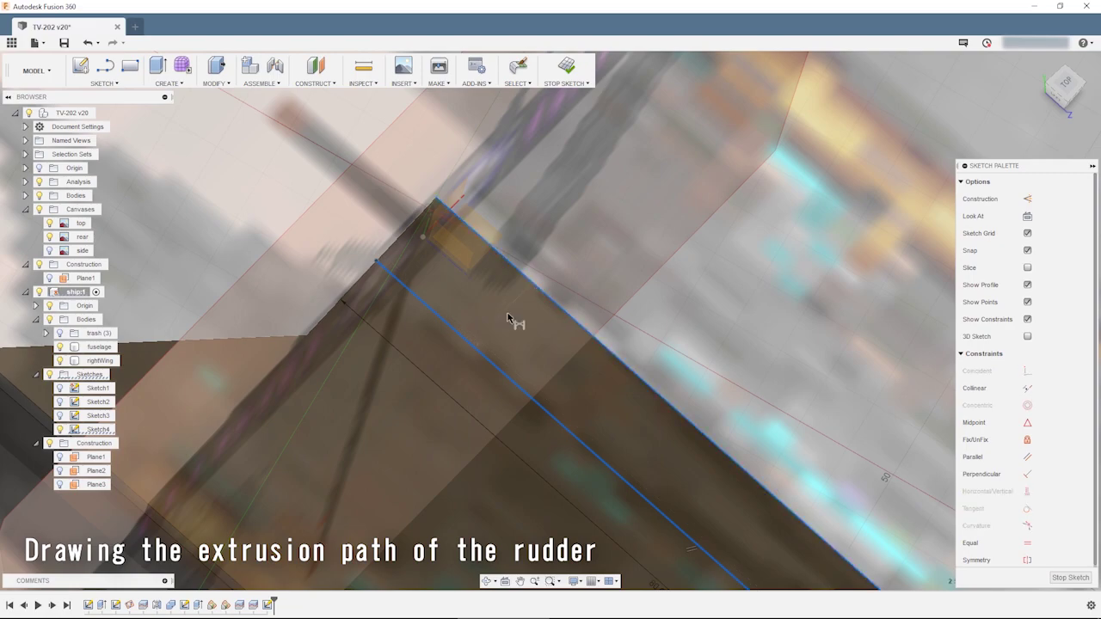
{"action": "left_click", "coordinate": [566, 68]}
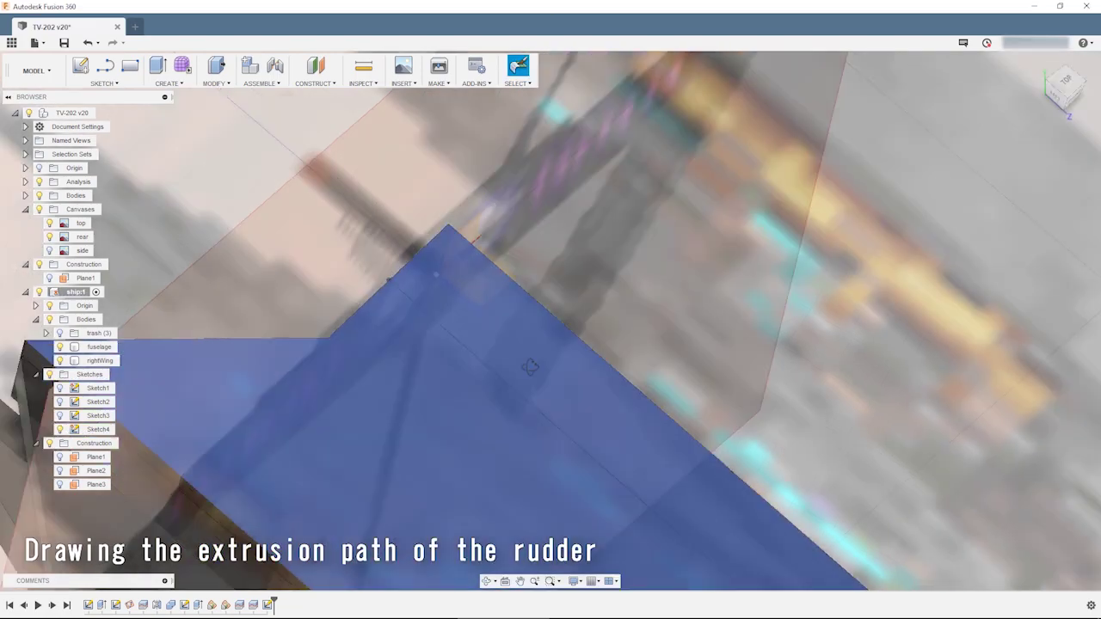
{"action": "mouse_move", "coordinate": [530, 366]}
{"action": "middle_mouse_down", "text": "shift"}
{"action": "mouse_move", "coordinate": [516, 398]}
{"action": "mouse_move", "coordinate": [730, 341]}
{"action": "mouse_move", "coordinate": [929, 372]}
{"action": "mouse_move", "coordinate": [610, 177]}
{"action": "mouse_move", "coordinate": [775, 258]}
{"action": "mouse_move", "coordinate": [922, 269]}
{"action": "middle_mouse_up", "text": "shift"}
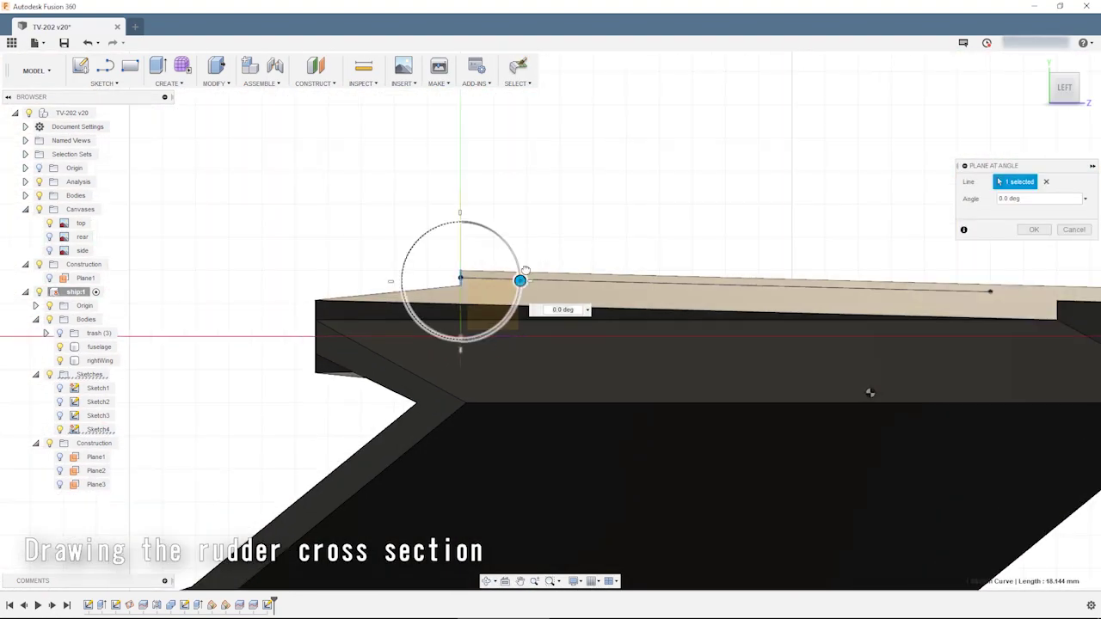
- Create the construction plane tilted 50 degrees along the path line
{"action": "left_click_drag", "start_coordinate": [506, 244], "coordinate": [506, 233]}
{"action": "left_click", "coordinate": [1034, 229]}
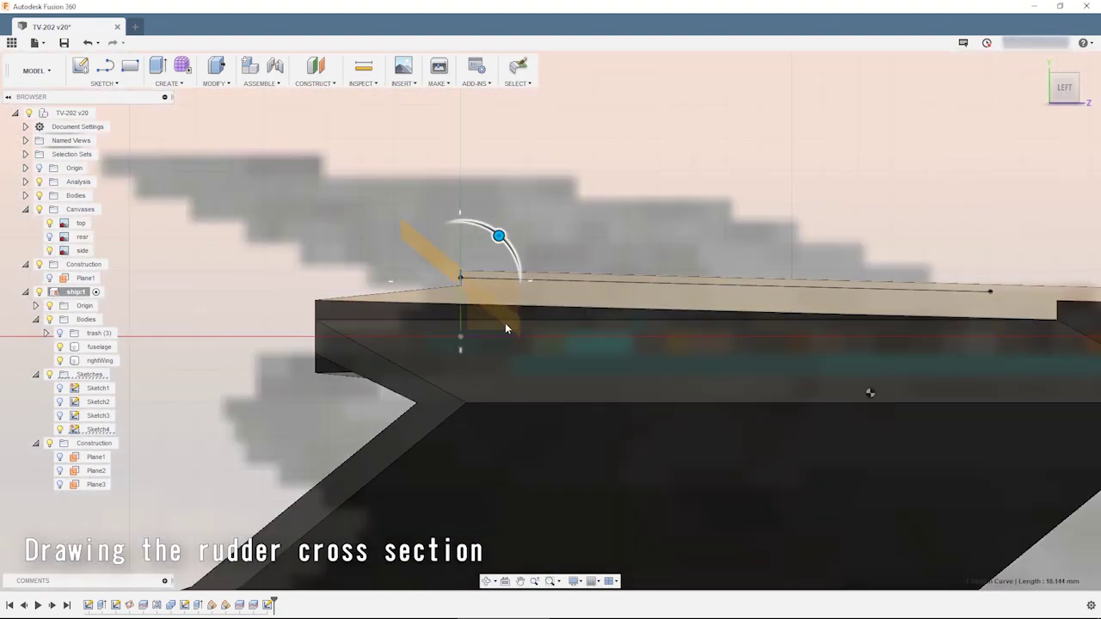
{"action": "right_click", "coordinate": [96, 484]}
{"action": "left_click", "coordinate": [130, 508]}
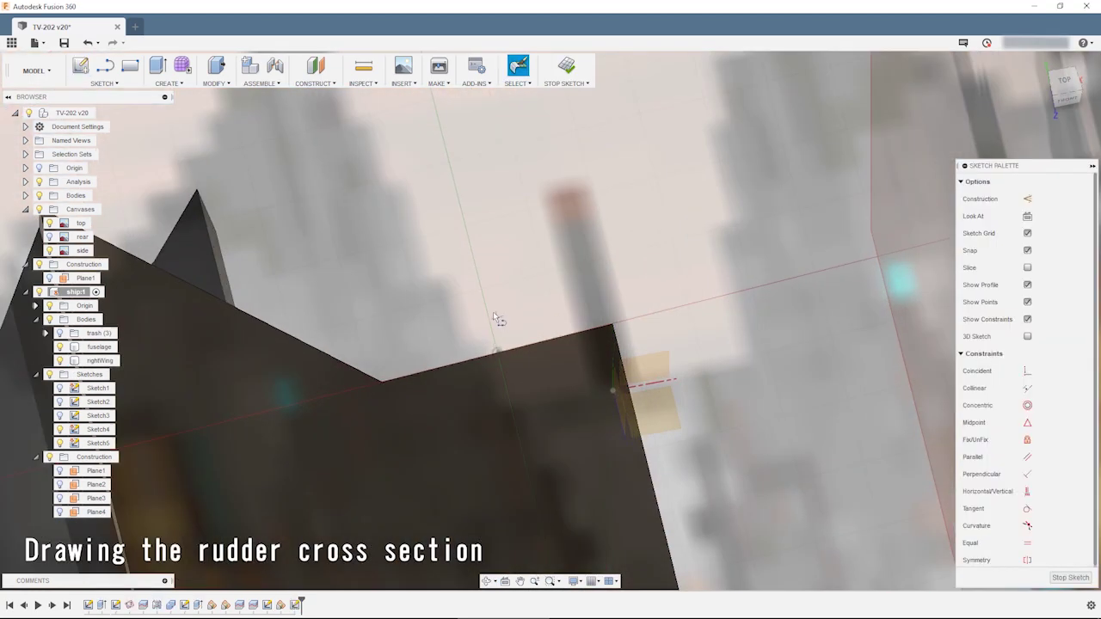
{"action": "key", "text": "Escape"}
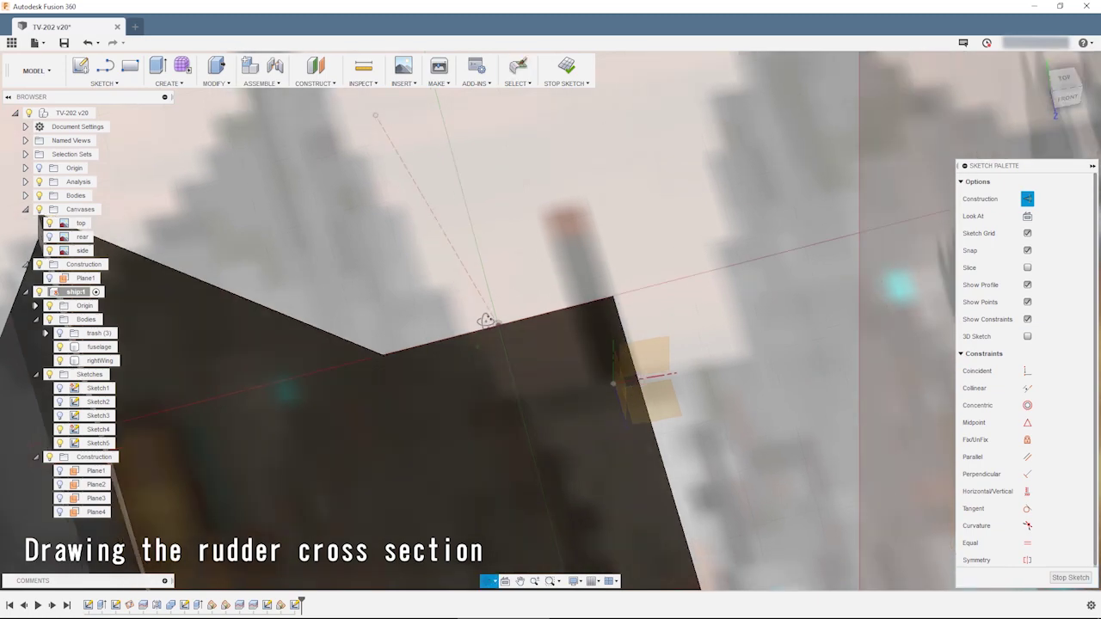
- View the new plane face-on and draw the rudder cross-section lines on it
{"action": "middle_click_drag", "start_coordinate": [487, 320], "coordinate": [376, 290], "text": "shift"}
{"action": "left_click", "coordinate": [1064, 97]}
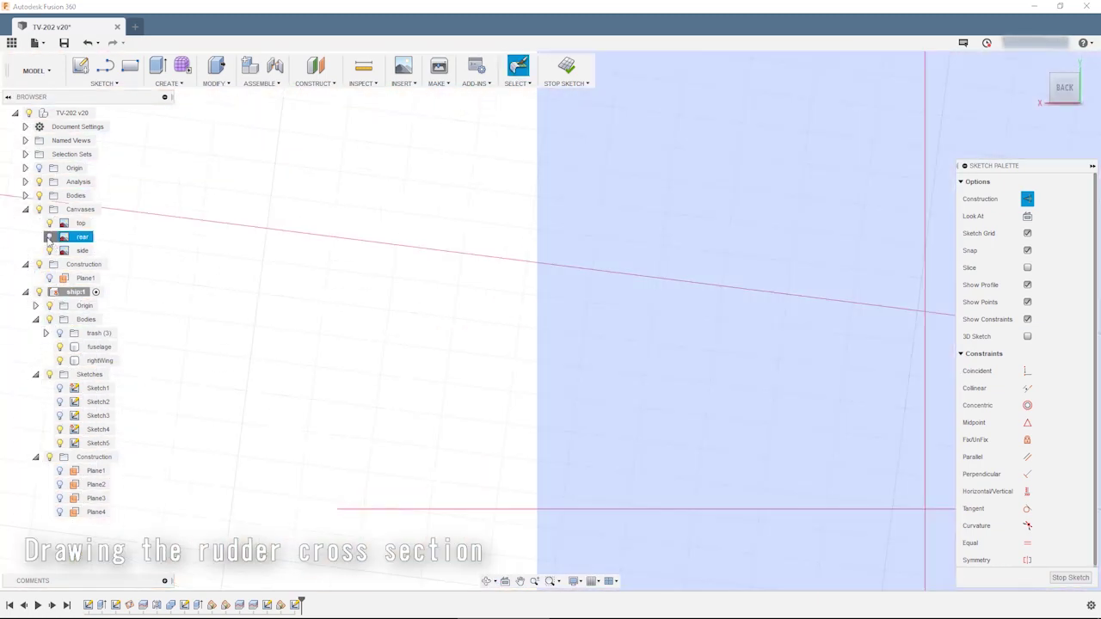
{"action": "key", "text": "l"}
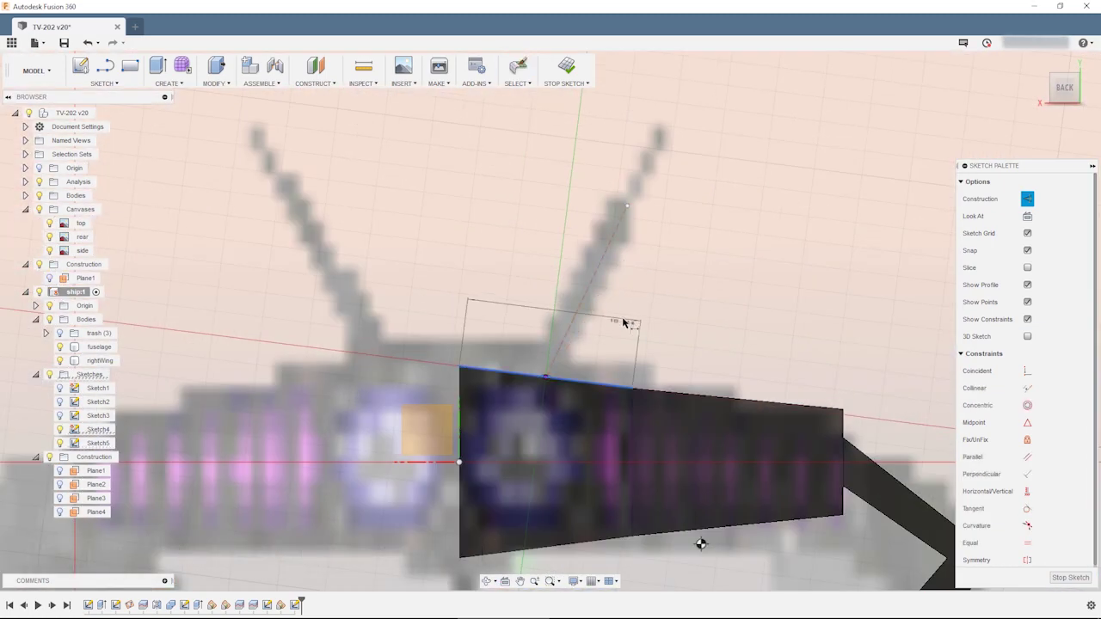
{"action": "middle_click_drag", "start_coordinate": [622, 303], "coordinate": [540, 286], "text": "shift"}
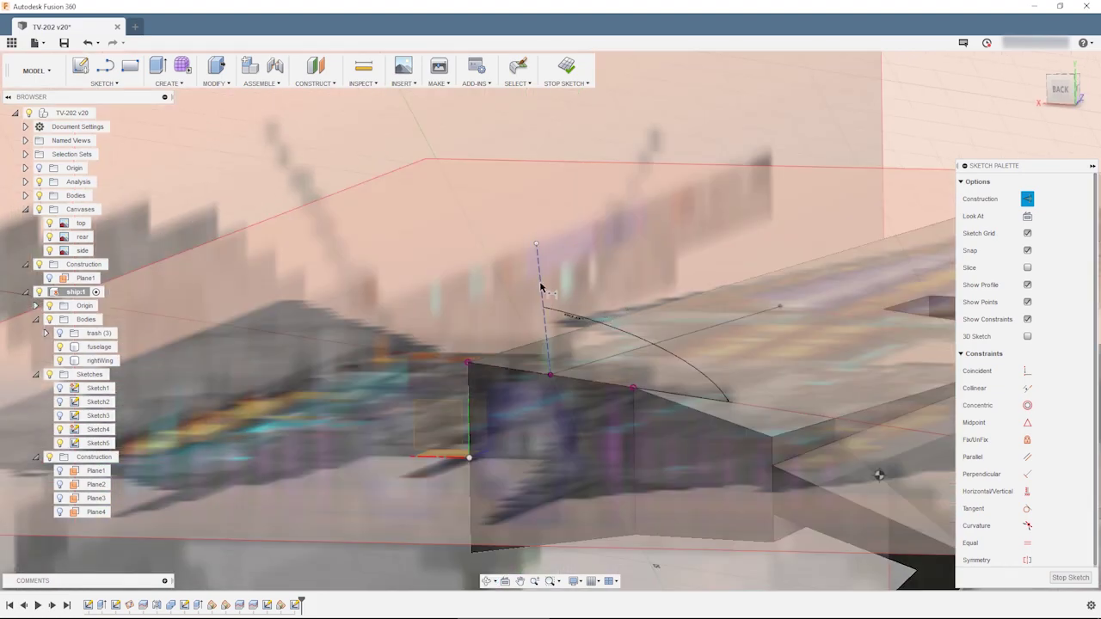
{"action": "mouse_move", "coordinate": [879, 475]}
{"action": "middle_mouse_down", "text": "shift"}
{"action": "mouse_move", "coordinate": [681, 456]}
{"action": "mouse_move", "coordinate": [361, 331]}
{"action": "middle_mouse_up", "text": "shift"}
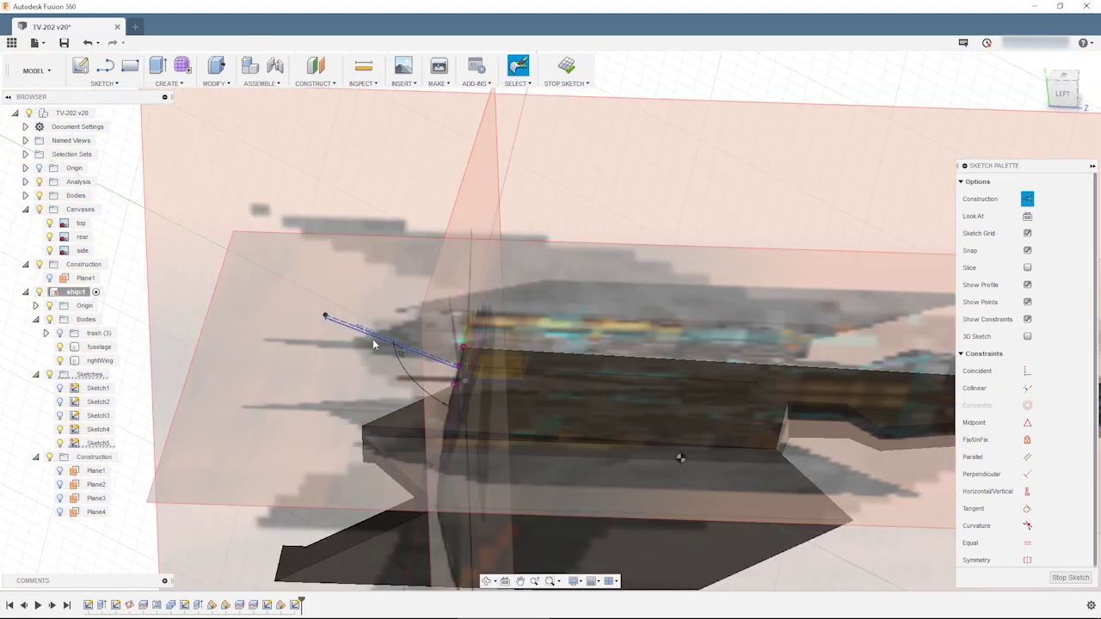
{"action": "mouse_move", "coordinate": [681, 458]}
{"action": "middle_mouse_down", "text": "shift"}
{"action": "mouse_move", "coordinate": [669, 489]}
{"action": "mouse_move", "coordinate": [639, 467]}
{"action": "mouse_move", "coordinate": [582, 371]}
{"action": "mouse_move", "coordinate": [593, 372]}
{"action": "mouse_move", "coordinate": [287, 340]}
{"action": "middle_mouse_up", "text": "shift"}
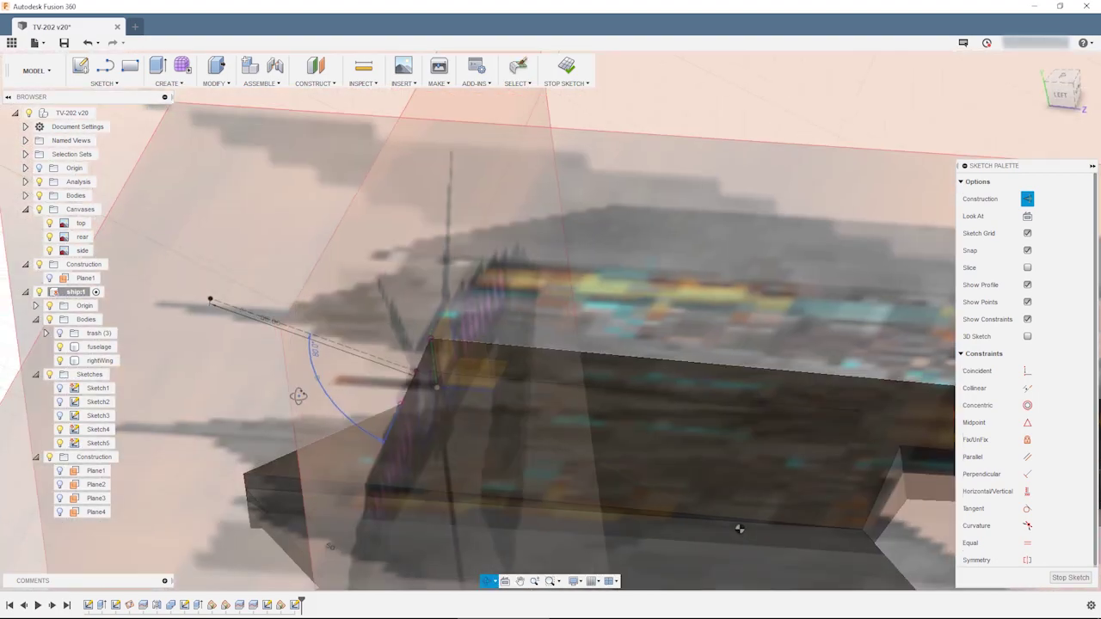
{"action": "mouse_move", "coordinate": [736, 534]}
{"action": "middle_mouse_down", "text": "shift"}
{"action": "mouse_move", "coordinate": [453, 396]}
{"action": "mouse_move", "coordinate": [437, 233]}
{"action": "mouse_move", "coordinate": [478, 202]}
{"action": "mouse_move", "coordinate": [430, 148]}
{"action": "middle_mouse_up", "text": "shift"}
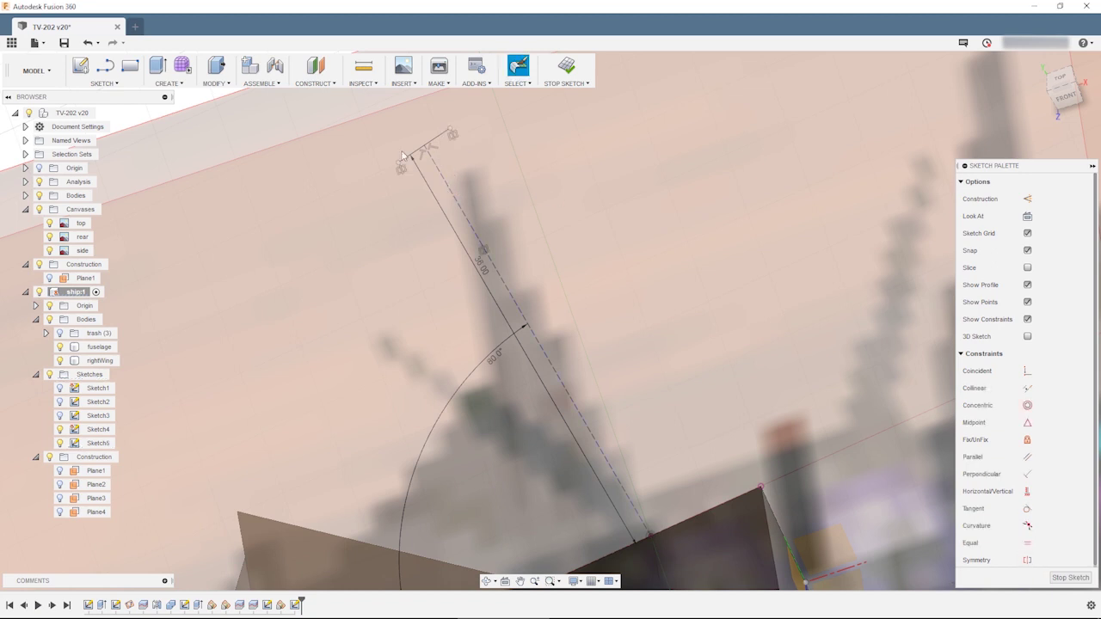
- Set the cross-section width to 2.00 mm and complete its remaining lines
{"action": "type", "text": "2"}
{"action": "key", "text": "Return"}
{"action": "scroll", "coordinate": [533, 261], "scroll_direction": "down", "scroll_amount": 1}
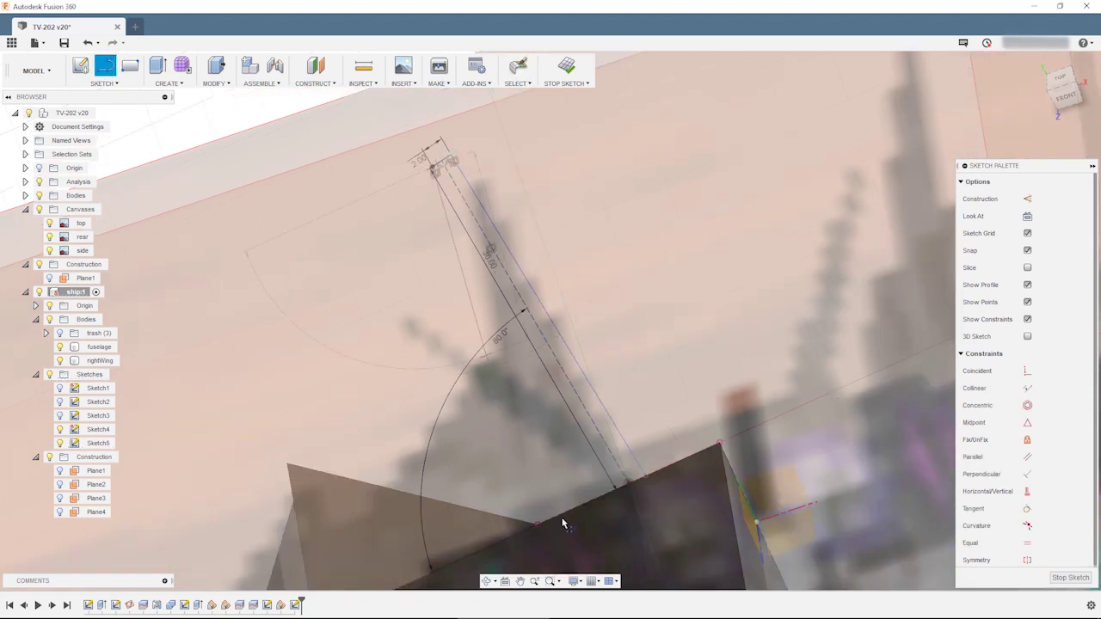
{"action": "scroll", "coordinate": [536, 405], "scroll_direction": "up", "scroll_amount": 2}
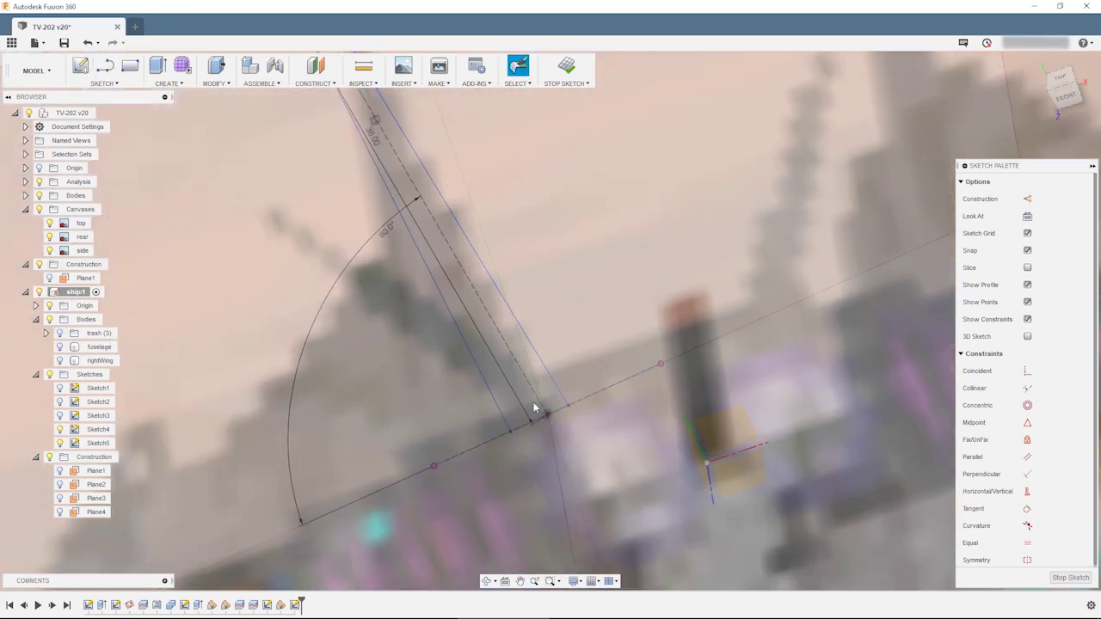
{"action": "scroll", "coordinate": [602, 409], "scroll_direction": "up", "scroll_amount": 3}
{"action": "key", "text": "l"}
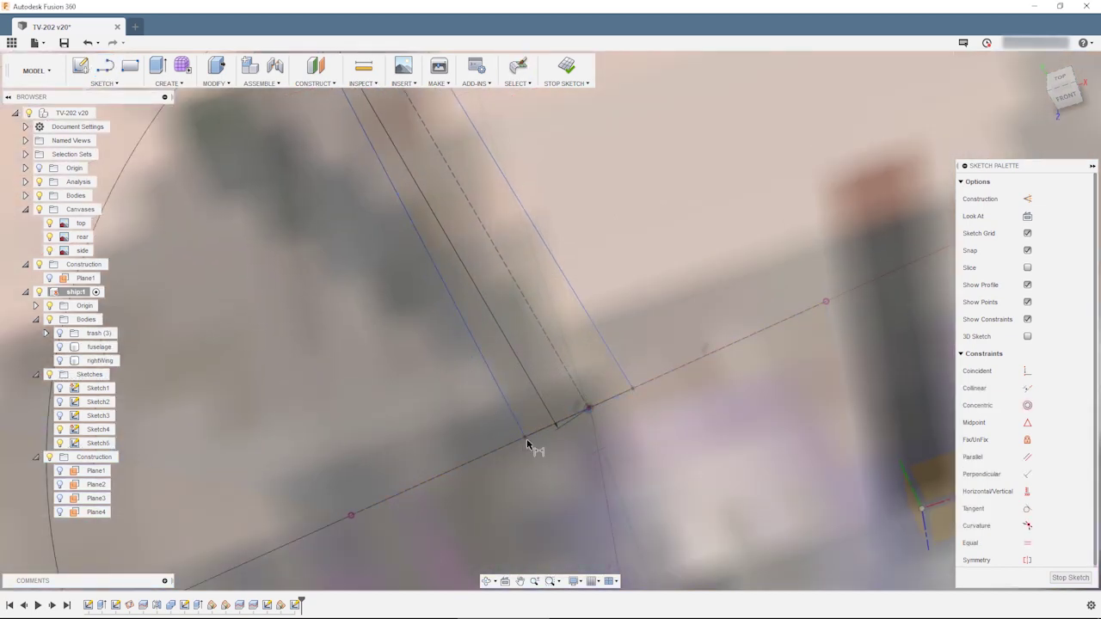
{"action": "scroll", "coordinate": [591, 397], "scroll_direction": "up", "scroll_amount": 3}
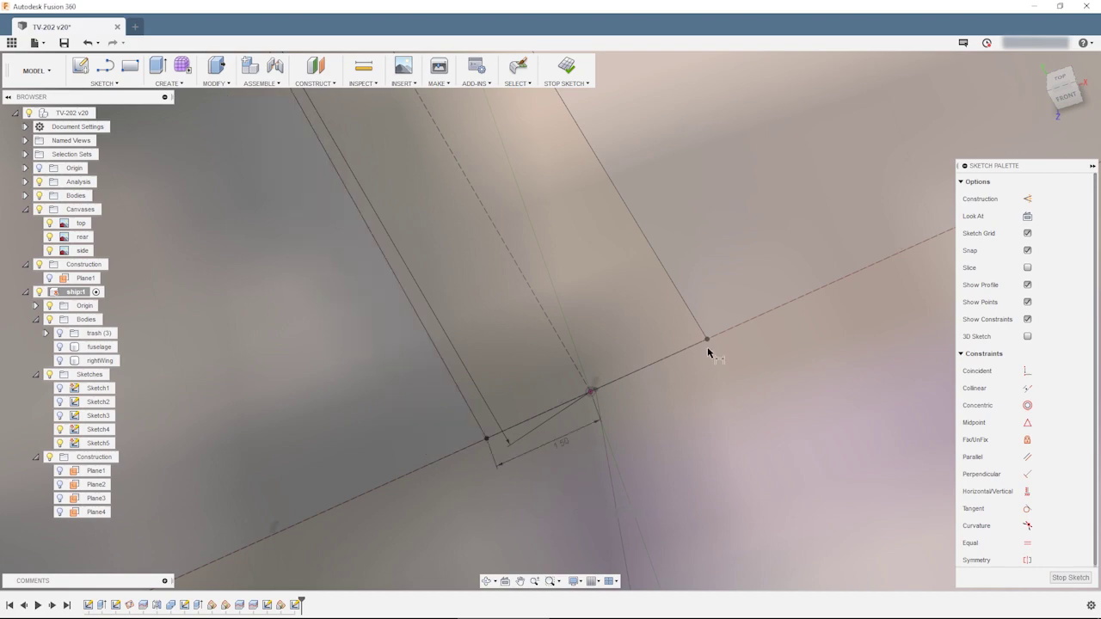
{"action": "mouse_move", "coordinate": [684, 406]}
{"action": "middle_mouse_down", "text": "shift"}
{"action": "mouse_move", "coordinate": [497, 394]}
{"action": "mouse_move", "coordinate": [483, 346]}
{"action": "mouse_move", "coordinate": [645, 456]}
{"action": "middle_mouse_up", "text": "shift"}
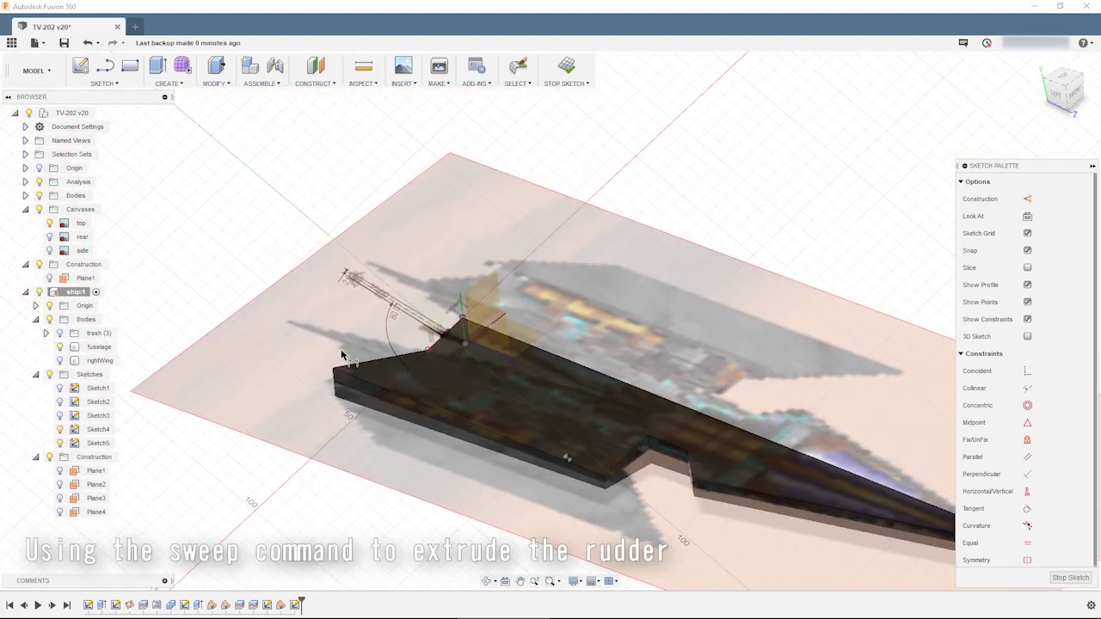
- Sweep the rudder cross-section along the drawn path line into a new body
{"action": "scroll", "coordinate": [542, 365], "scroll_direction": "up", "scroll_amount": 3}
{"action": "scroll", "coordinate": [542, 365], "scroll_direction": "up", "scroll_amount": 3}
{"action": "left_click", "coordinate": [804, 462]}
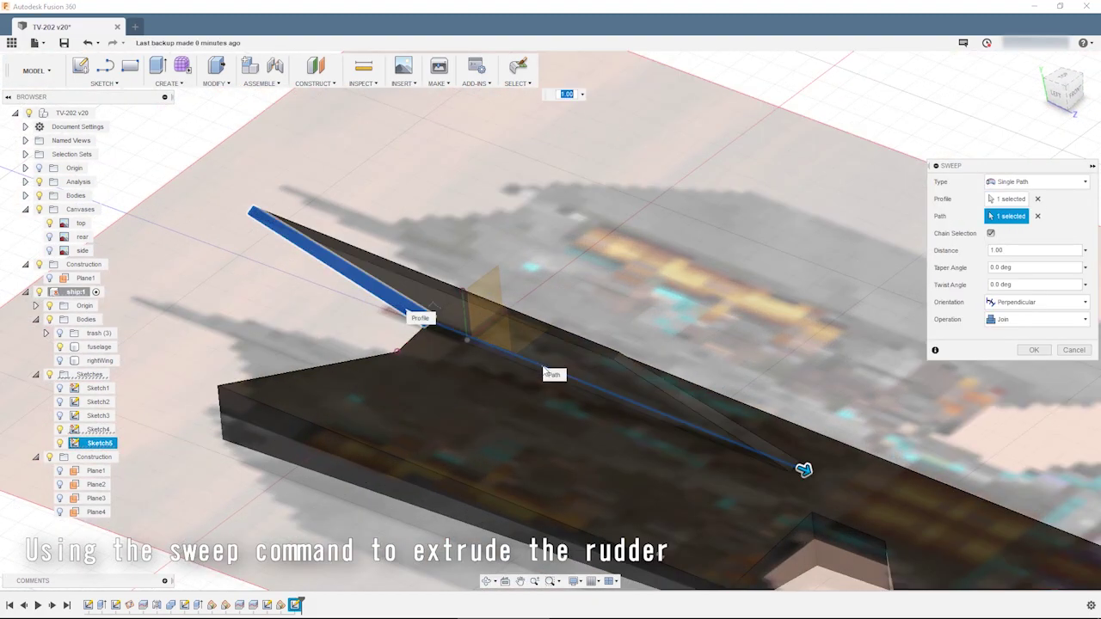
{"action": "left_click", "coordinate": [1041, 317]}
{"action": "key", "text": "Return"}
- Give the rudder body an appearance, rename it rightStab, and view the ship from the left
{"action": "key", "text": "a"}
{"action": "left_click_drag", "start_coordinate": [962, 269], "coordinate": [96, 375]}
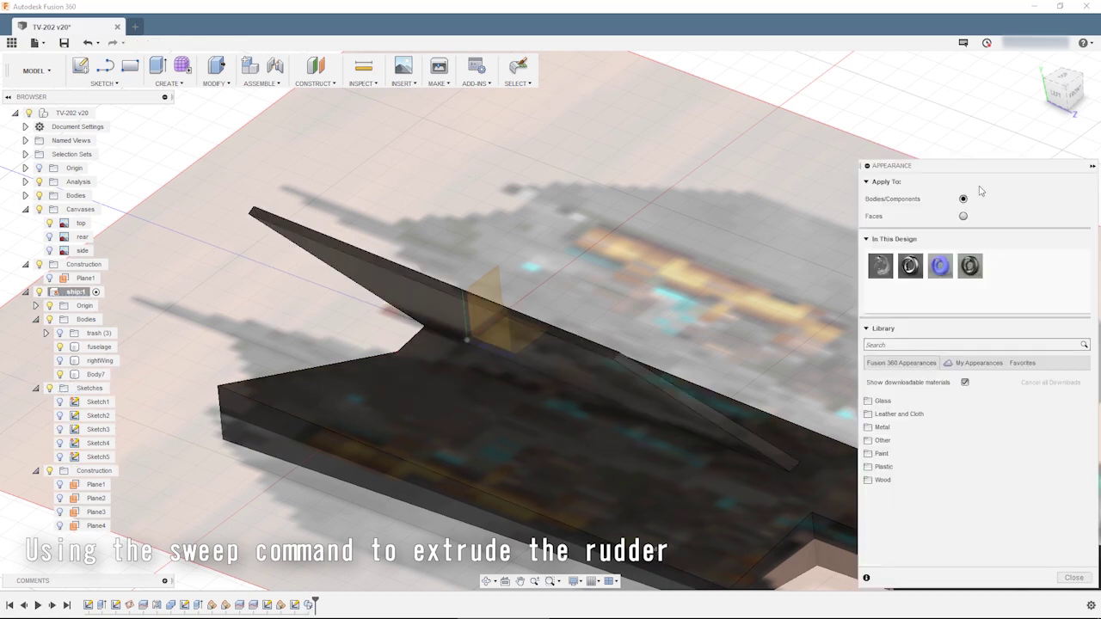
{"action": "left_click", "coordinate": [96, 375]}
{"action": "double_click", "coordinate": [96, 375]}
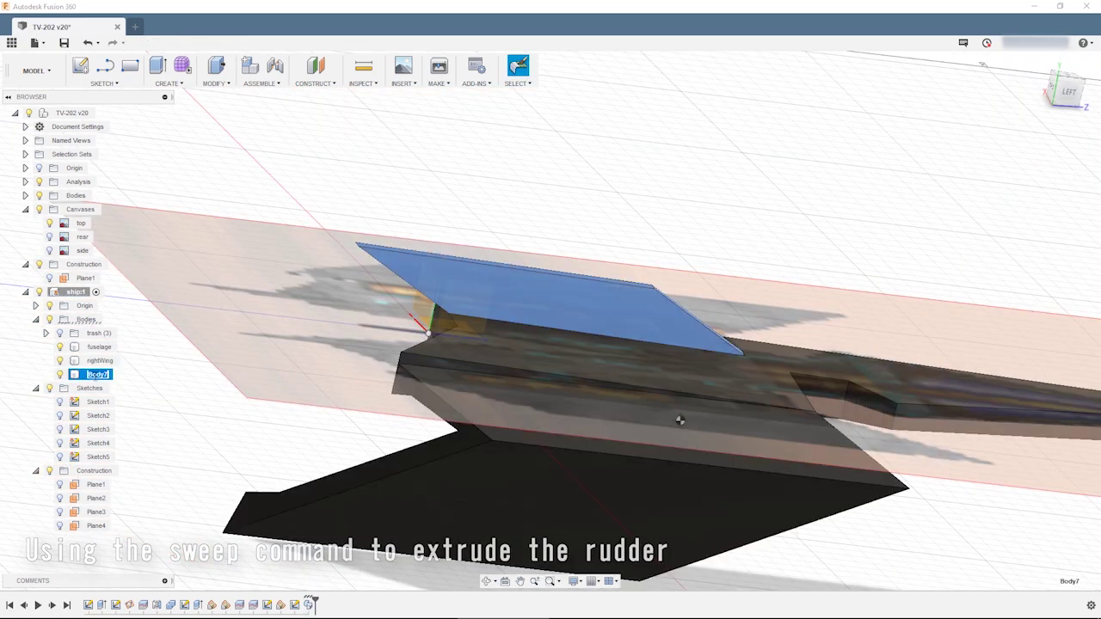
{"action": "type", "text": "rightStab"}
{"action": "key", "text": "Return"}
{"action": "left_click_drag", "start_coordinate": [1060, 93], "coordinate": [1067, 98]}
{"action": "left_click", "coordinate": [1066, 94]}
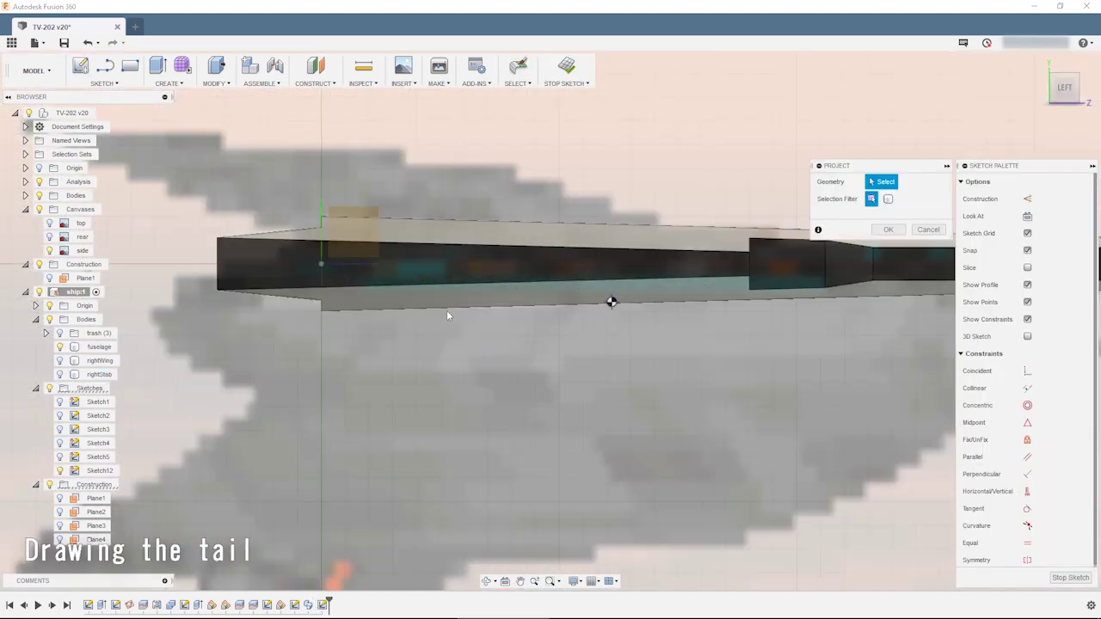
- Project the fuselage's bottom edge and draw the tail fin outline beneath it
{"action": "left_click", "coordinate": [447, 310]}
{"action": "key", "text": "Return"}
{"action": "scroll", "coordinate": [334, 310], "scroll_direction": "down", "scroll_amount": 3}
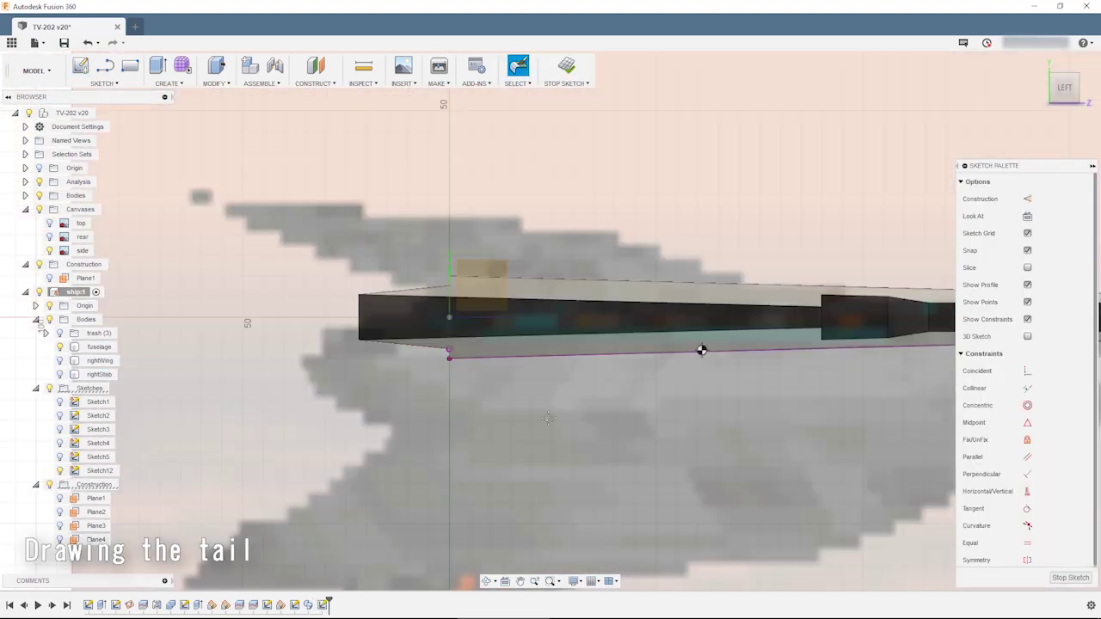
{"action": "key", "text": "l"}
{"action": "left_click", "coordinate": [586, 264]}
{"action": "scroll", "coordinate": [586, 267], "scroll_direction": "up", "scroll_amount": 2}
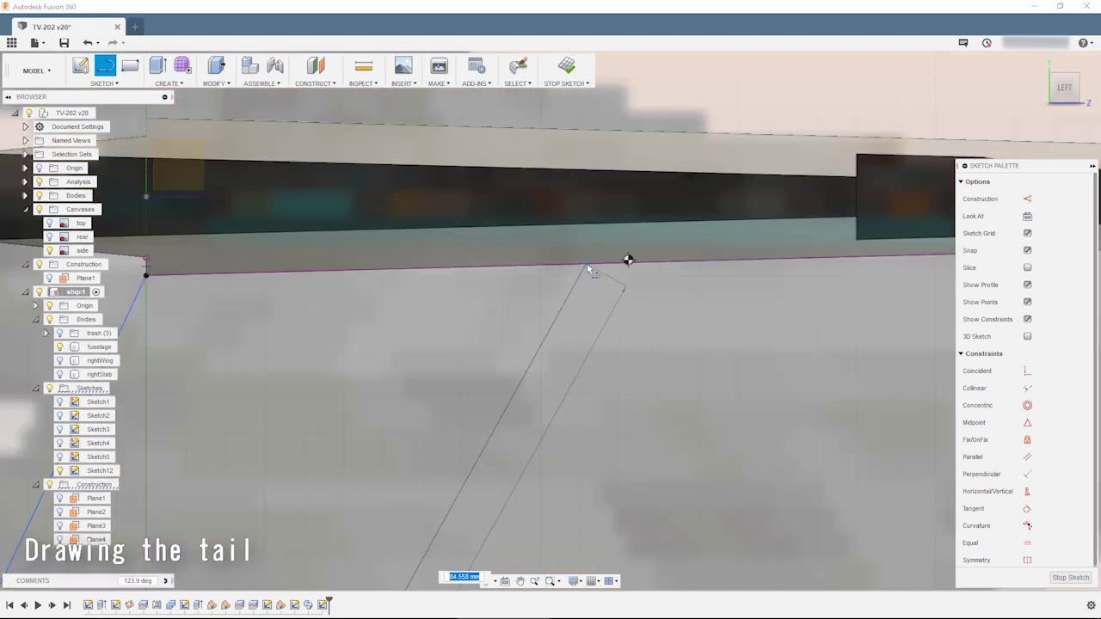
{"action": "key", "text": "Escape"}
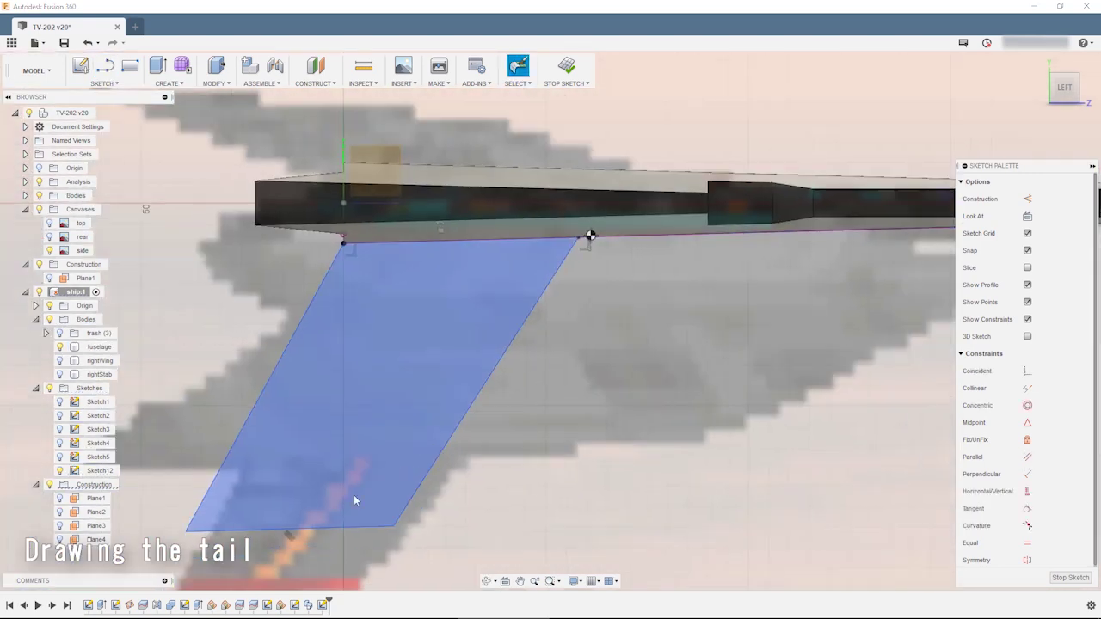
- Dimension the tail fin with a 46 mm bottom edge and a 35 mm horizontal offset
{"action": "scroll", "coordinate": [351, 512], "scroll_direction": "down", "scroll_amount": 2}
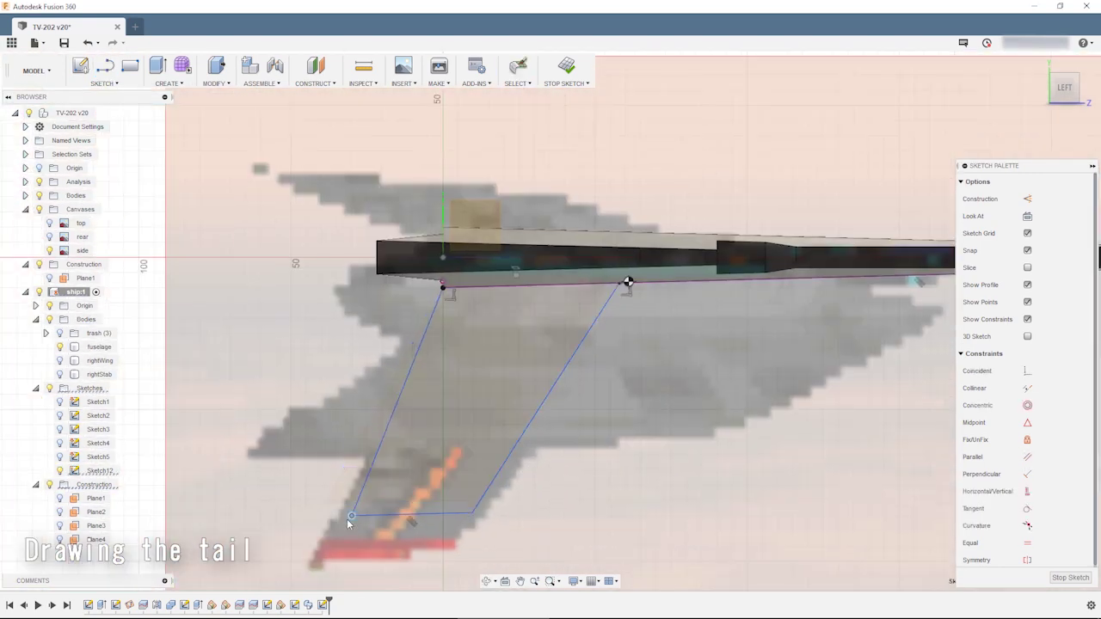
{"action": "left_click", "coordinate": [60, 361]}
{"action": "left_click_drag", "start_coordinate": [337, 521], "coordinate": [340, 519]}
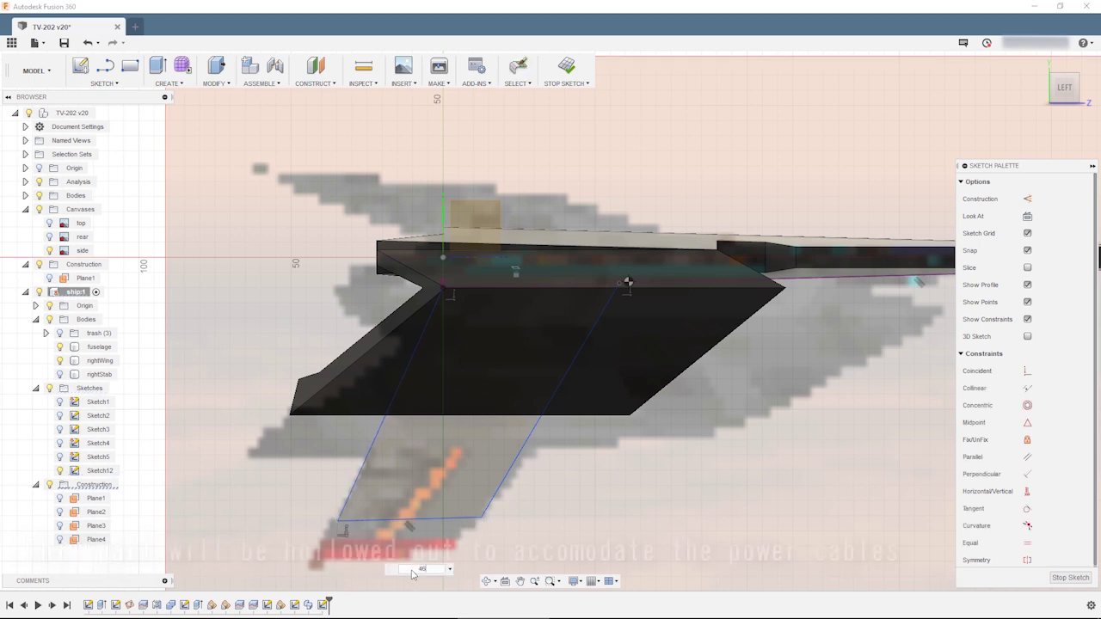
{"action": "key", "text": "Return"}
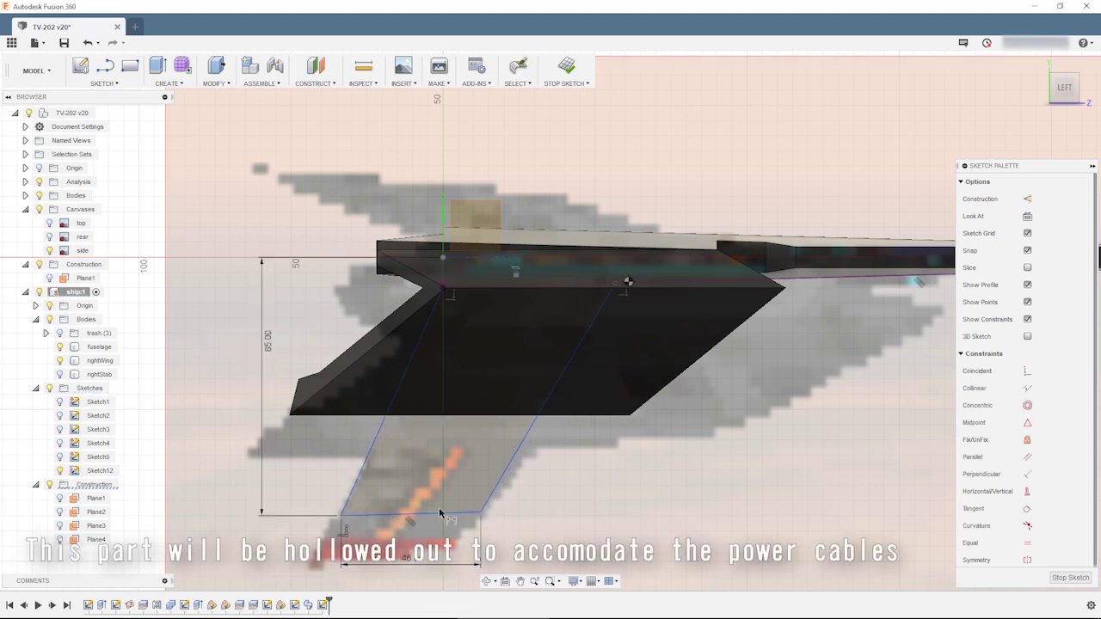
{"action": "left_click", "coordinate": [389, 179]}
{"action": "type", "text": "35"}
{"action": "key", "text": "Return"}
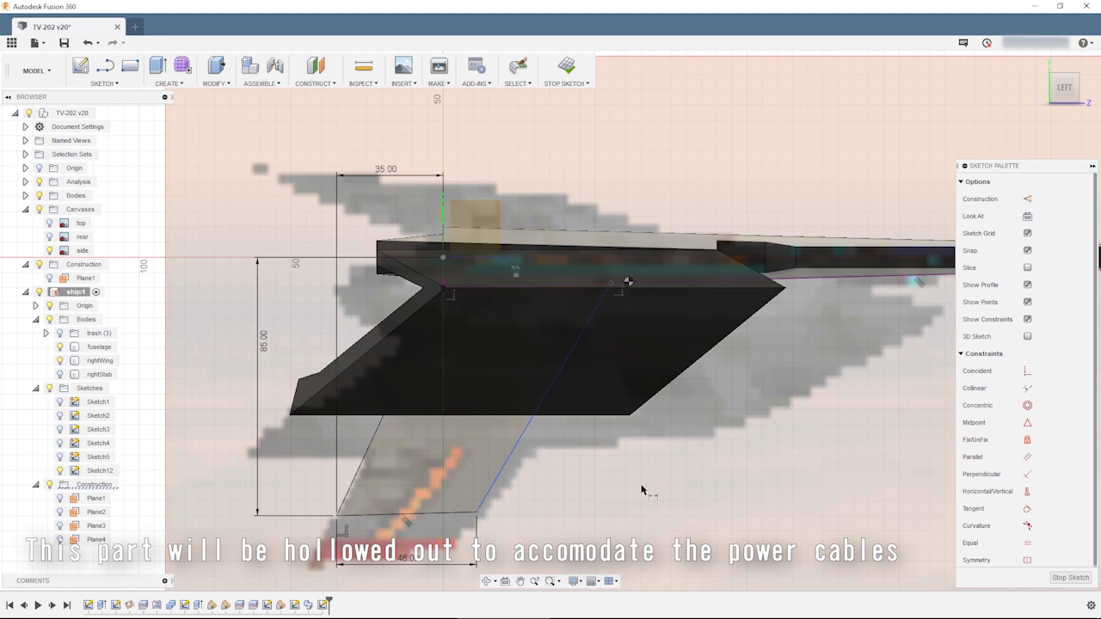
{"action": "scroll", "coordinate": [576, 482], "scroll_direction": "down", "scroll_amount": 2}
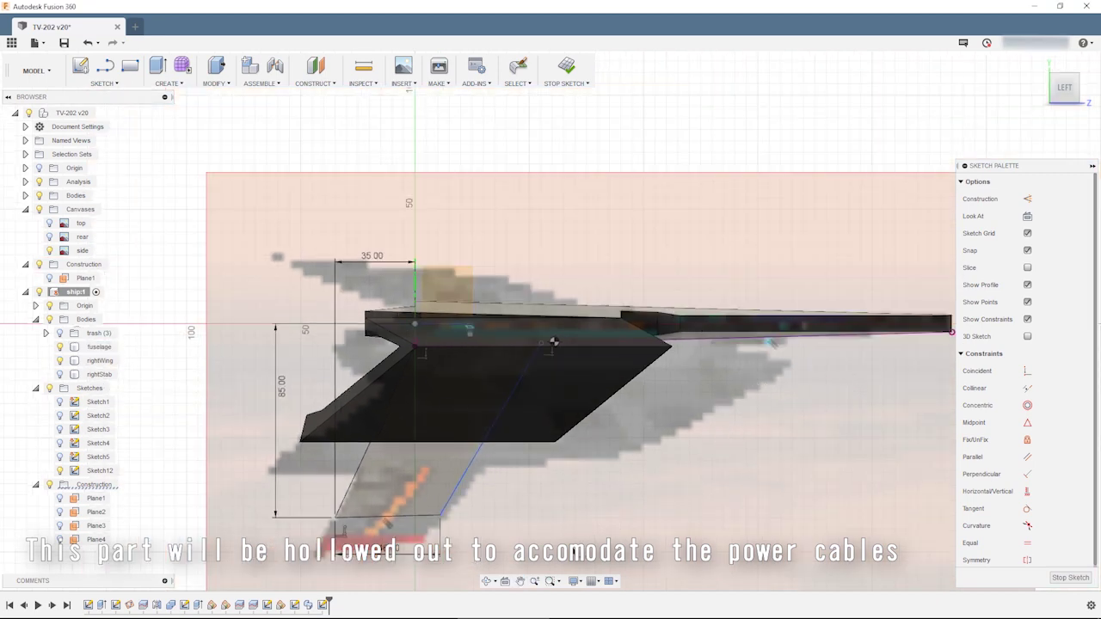
{"action": "scroll", "coordinate": [554, 342], "scroll_direction": "up", "scroll_amount": 1}
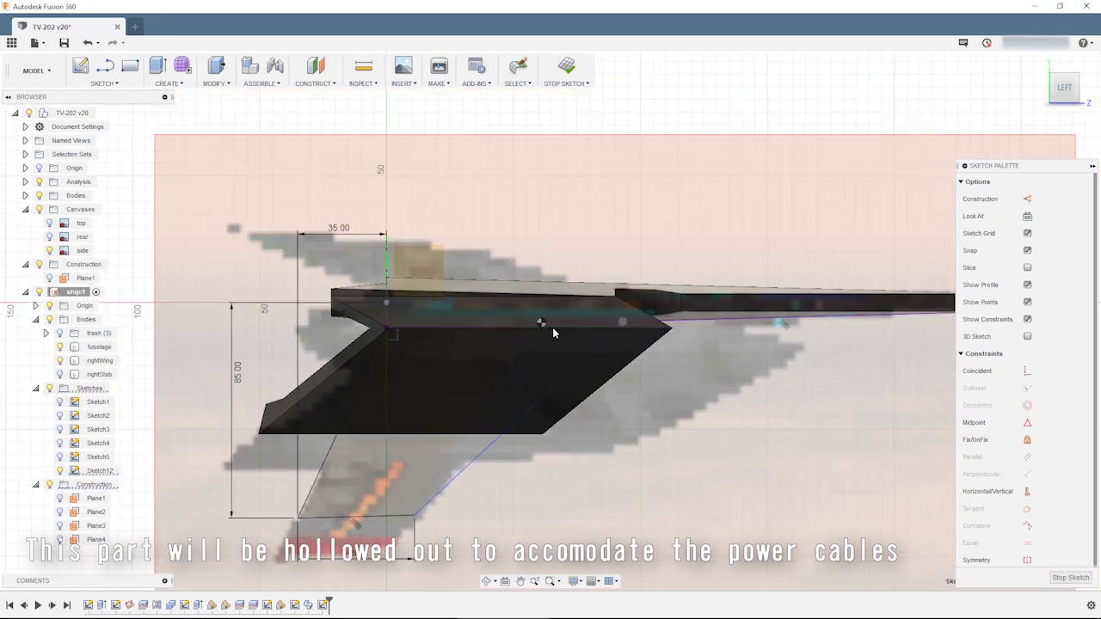
{"action": "key", "text": "Escape"}
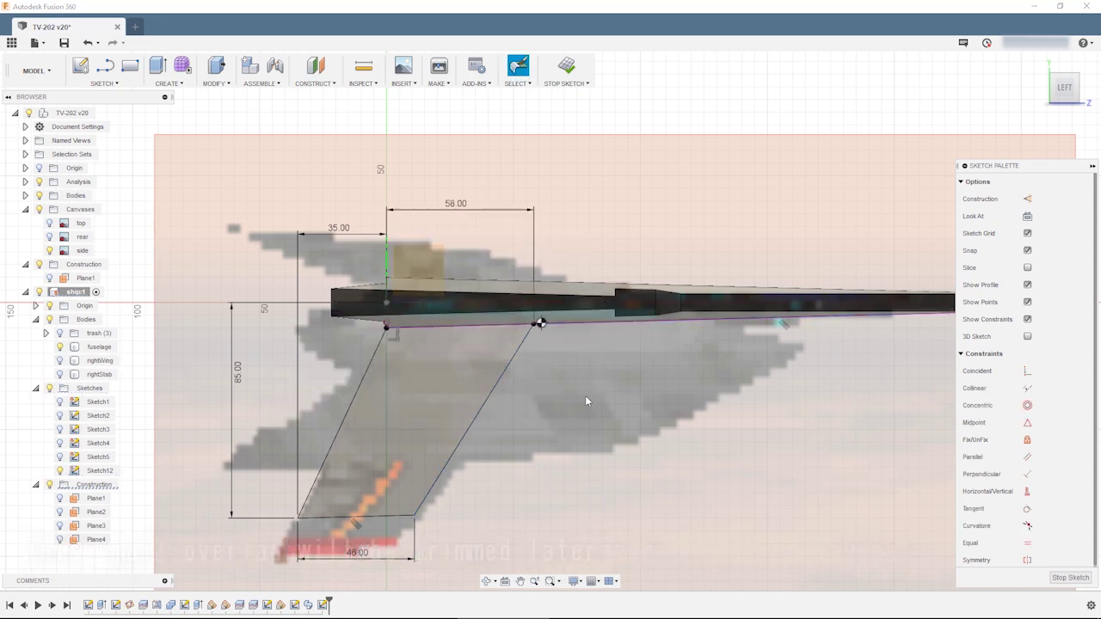
- Add a line 2 mm above the tail's top edge, constrained parallel to it
{"action": "scroll", "coordinate": [444, 344], "scroll_direction": "up", "scroll_amount": 3}
{"action": "scroll", "coordinate": [353, 280], "scroll_direction": "up", "scroll_amount": 3}
{"action": "key", "text": "l"}
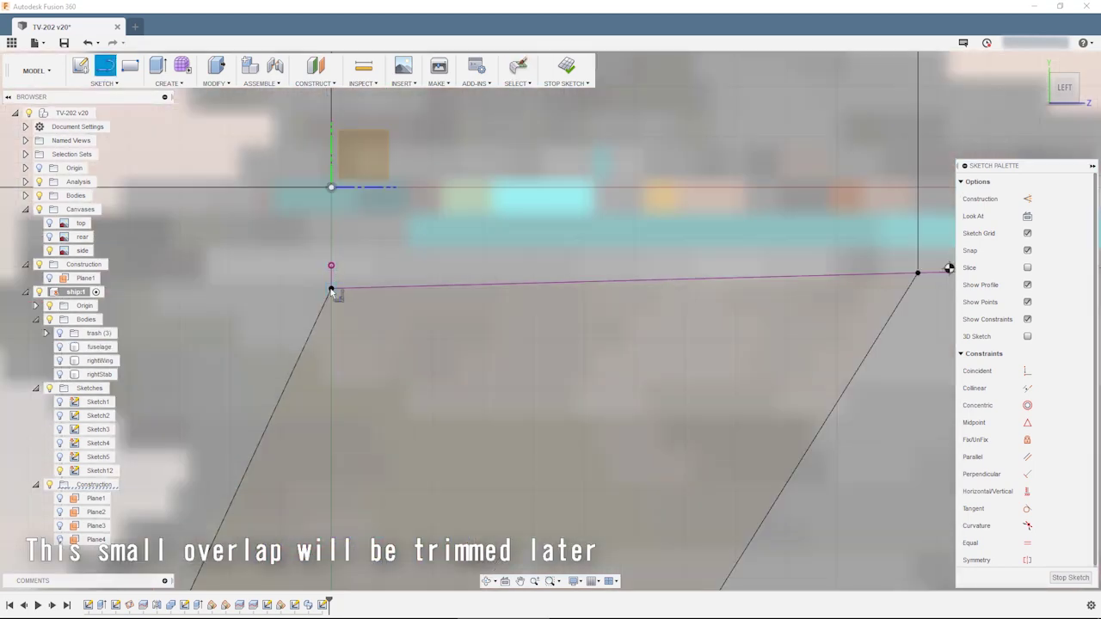
{"action": "left_click", "coordinate": [917, 273]}
{"action": "key", "text": "Escape"}
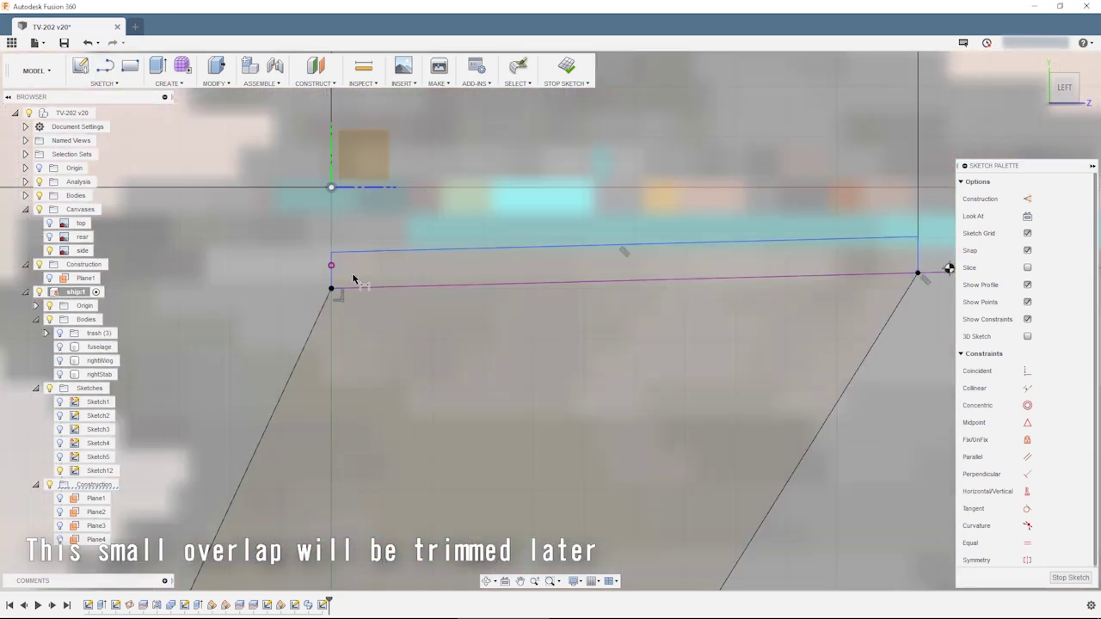
{"action": "type", "text": "2"}
{"action": "key", "text": "Return"}
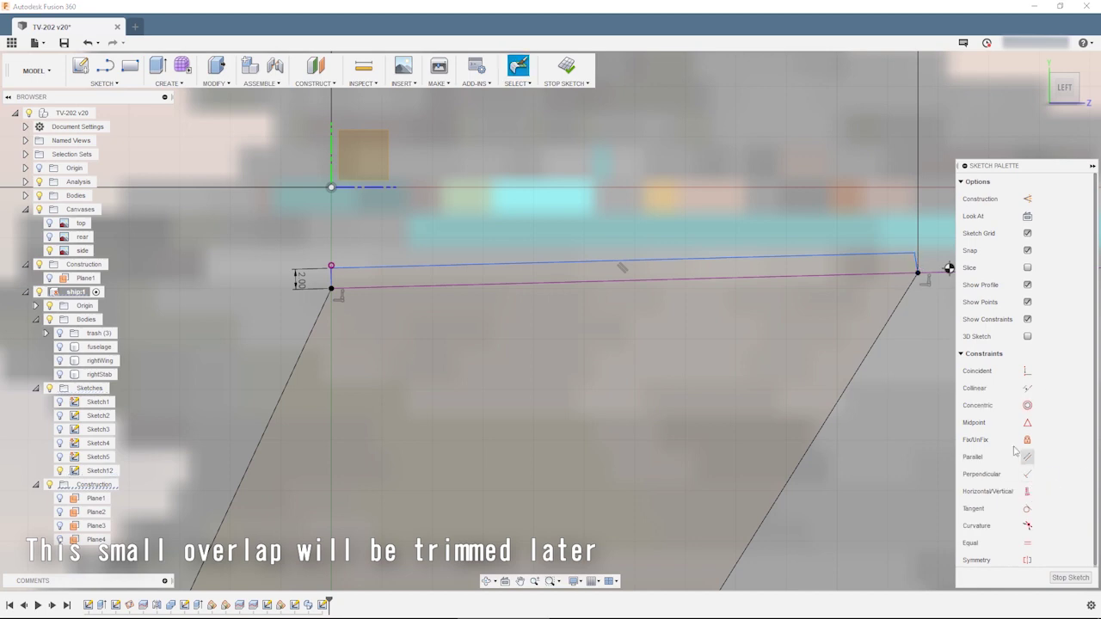
{"action": "left_click", "coordinate": [1026, 491]}
{"action": "left_click", "coordinate": [619, 261]}
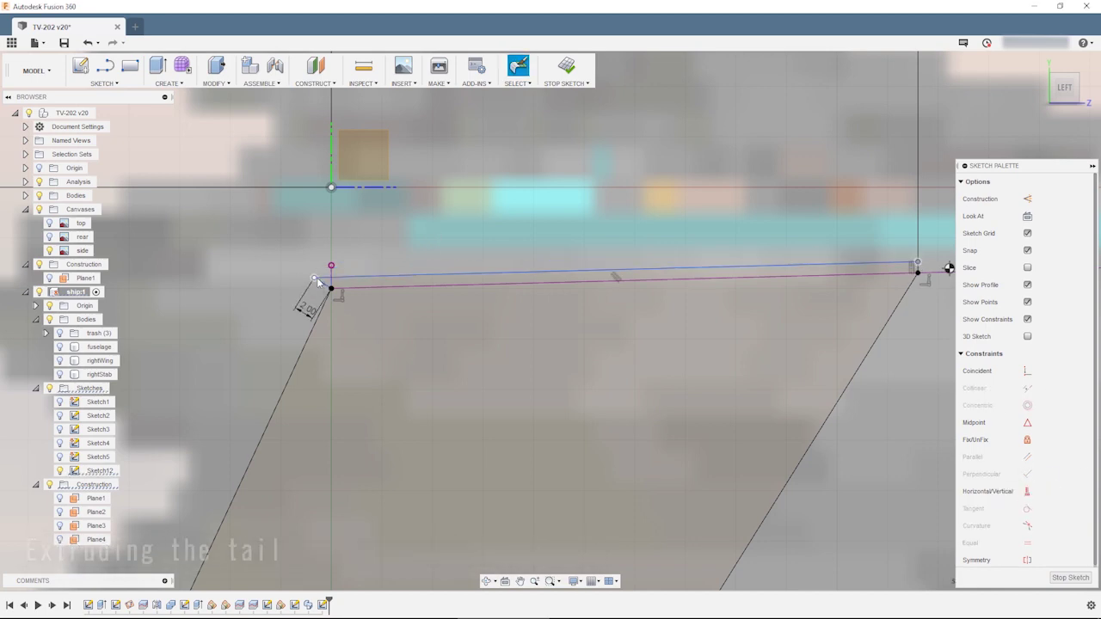
- Extrude the tail fin profiles 2 mm as a new body
{"action": "left_click", "coordinate": [1070, 578]}
{"action": "key", "text": "e"}
{"action": "left_click", "coordinate": [642, 415]}
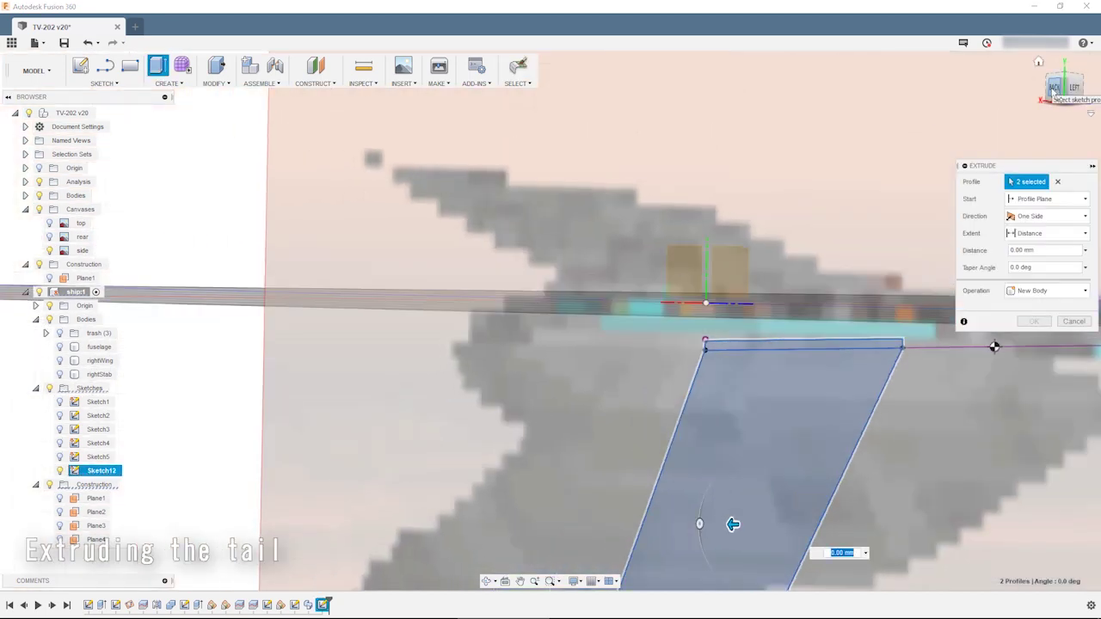
{"action": "mouse_move", "coordinate": [500, 405]}
{"action": "middle_mouse_down", "text": "shift"}
{"action": "mouse_move", "coordinate": [686, 337]}
{"action": "mouse_move", "coordinate": [626, 398]}
{"action": "mouse_move", "coordinate": [613, 373]}
{"action": "middle_mouse_up", "text": "shift"}
{"action": "type", "text": "2"}
{"action": "key", "text": "Return"}
- Create a construction plane offset -50 mm from the XY plane
{"action": "left_click", "coordinate": [575, 256]}
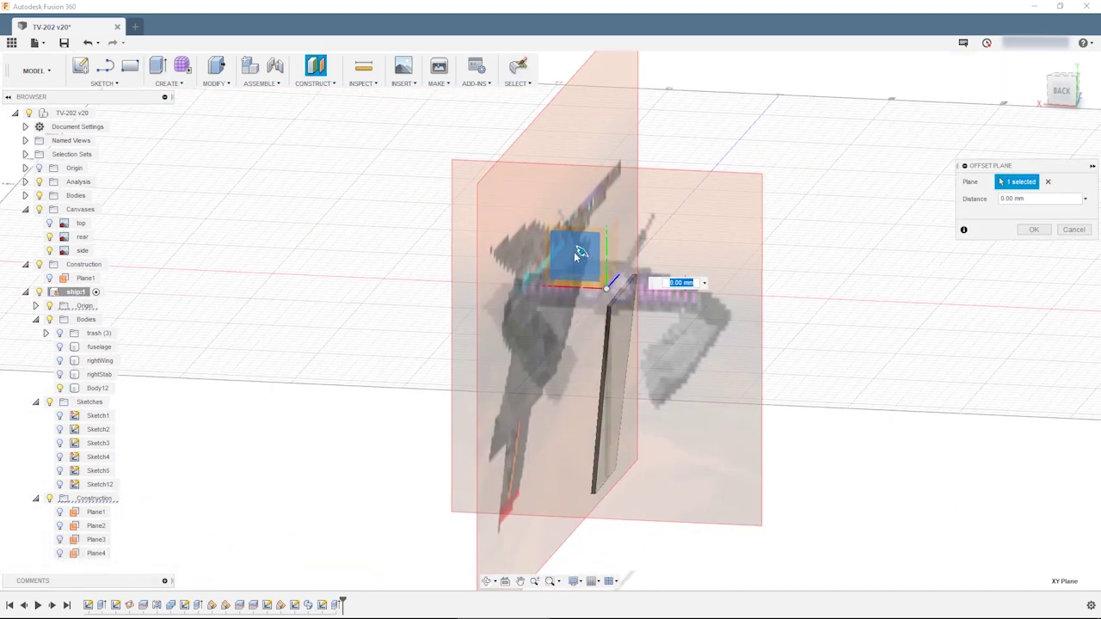
{"action": "mouse_move", "coordinate": [671, 296]}
{"action": "middle_mouse_down", "text": "shift"}
{"action": "mouse_move", "coordinate": [686, 323]}
{"action": "mouse_move", "coordinate": [667, 445]}
{"action": "middle_mouse_up", "text": "shift"}
{"action": "left_click_drag", "start_coordinate": [563, 367], "coordinate": [575, 411]}
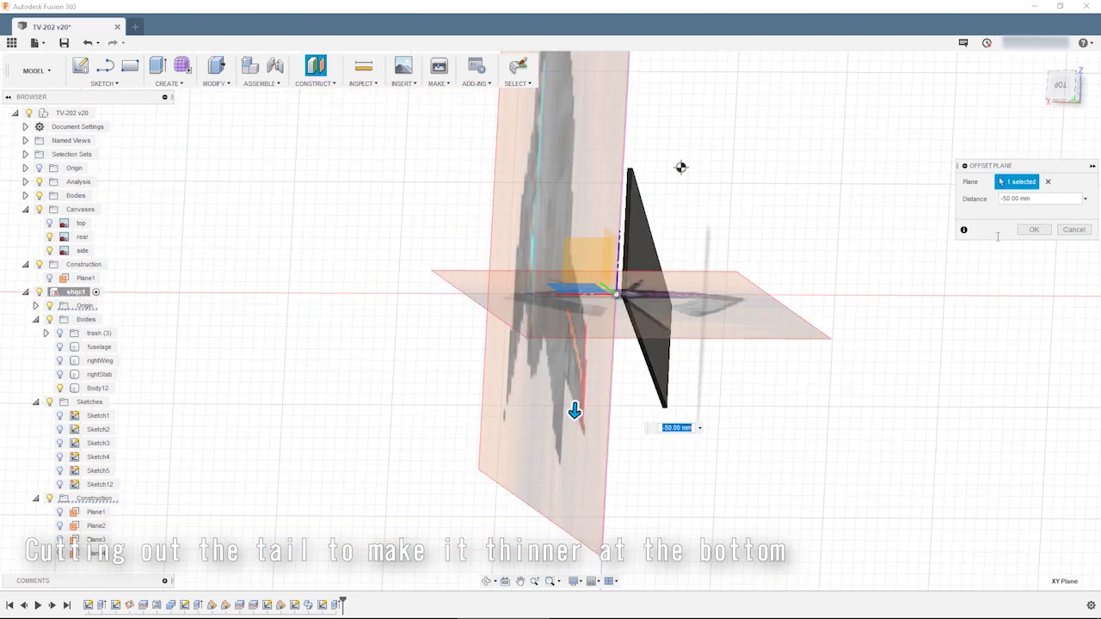
{"action": "key", "text": "Return"}
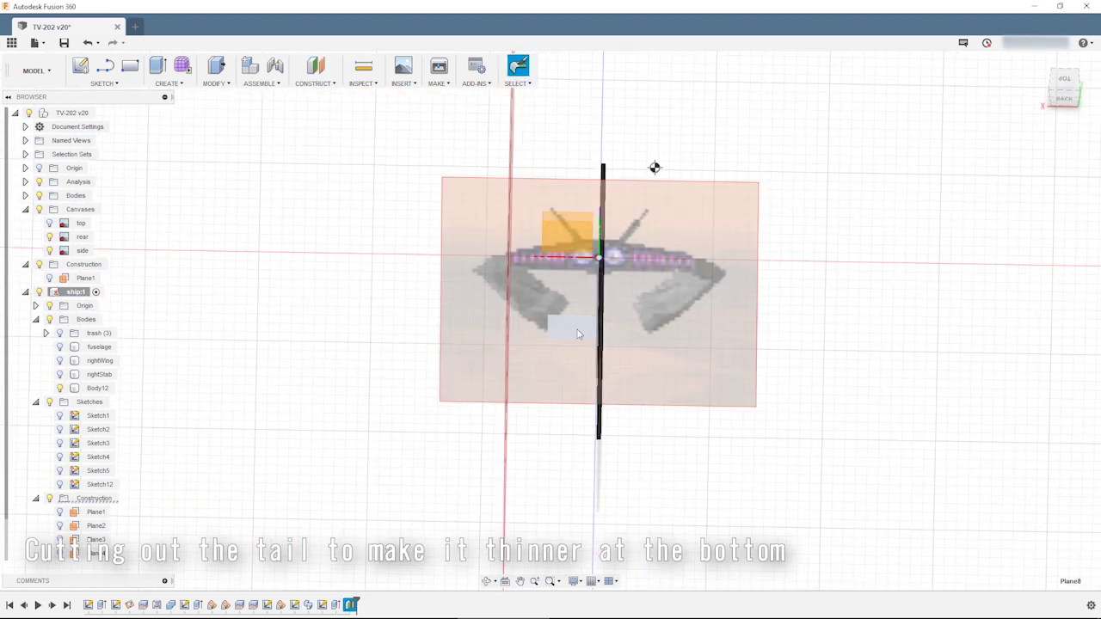
- Sketch the taper cutting lines for the tail on the offset plane
{"action": "key", "text": "l"}
{"action": "scroll", "coordinate": [564, 421], "scroll_direction": "up", "scroll_amount": 5}
{"action": "left_click", "coordinate": [565, 112]}
{"action": "scroll", "coordinate": [565, 177], "scroll_direction": "down", "scroll_amount": 2}
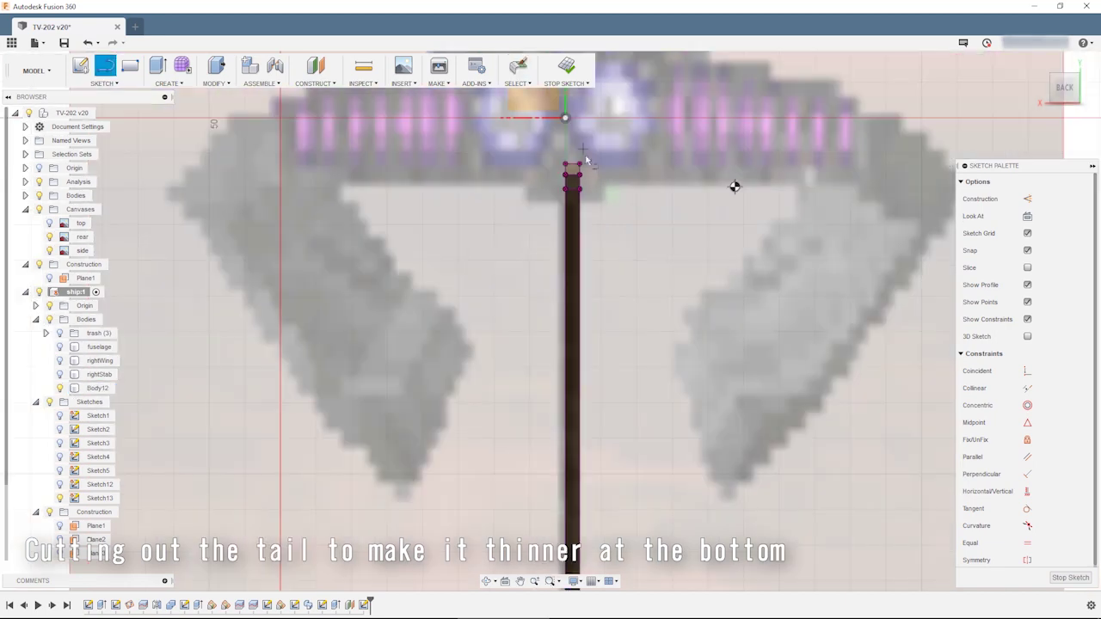
{"action": "scroll", "coordinate": [602, 402], "scroll_direction": "up", "scroll_amount": 3}
{"action": "scroll", "coordinate": [621, 405], "scroll_direction": "down", "scroll_amount": 2}
{"action": "key", "text": "Escape"}
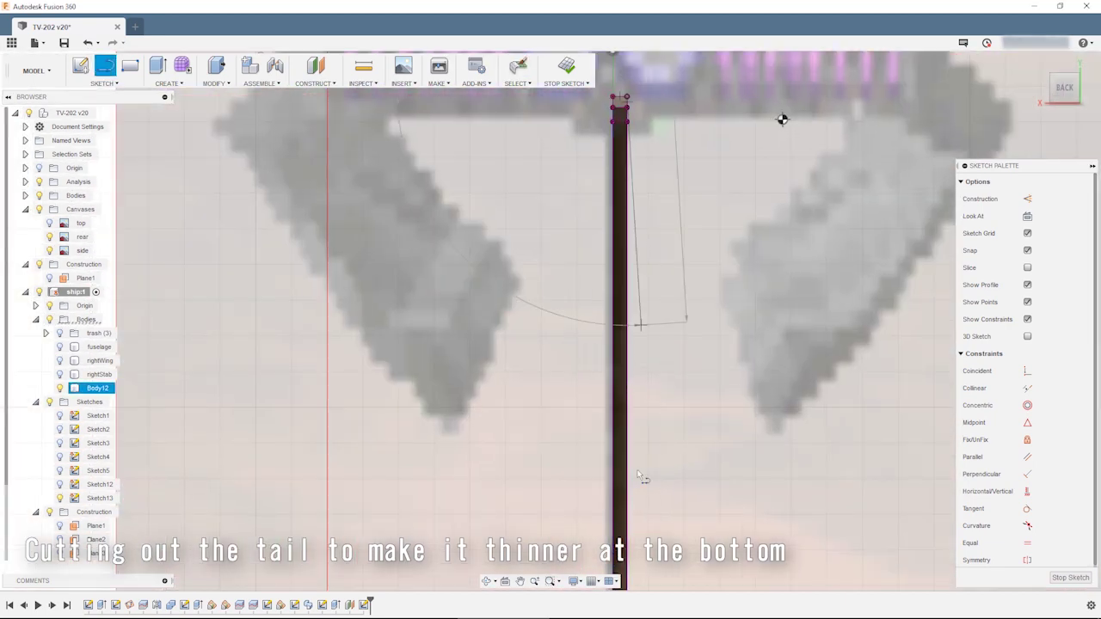
{"action": "scroll", "coordinate": [645, 460], "scroll_direction": "down", "scroll_amount": 3}
{"action": "scroll", "coordinate": [628, 464], "scroll_direction": "up", "scroll_amount": 2}
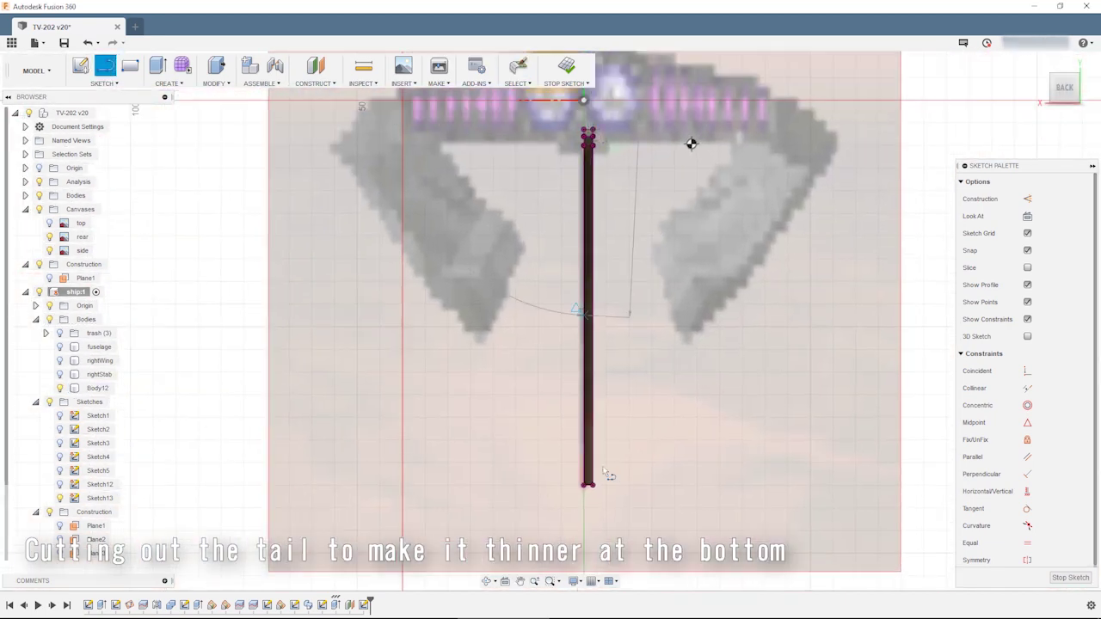
{"action": "scroll", "coordinate": [608, 474], "scroll_direction": "up", "scroll_amount": 5}
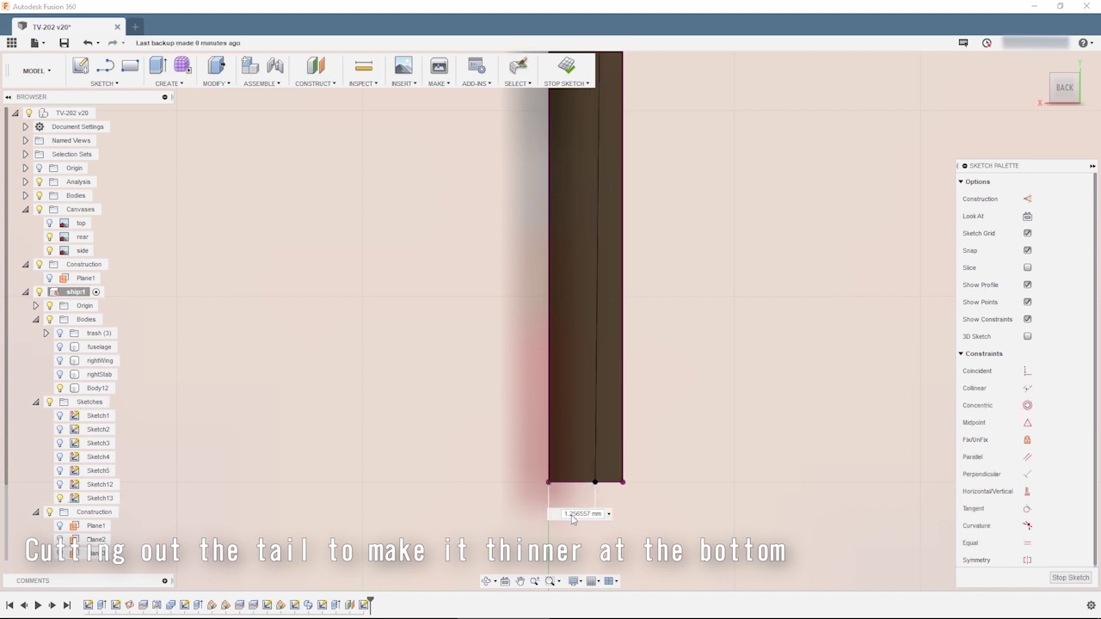
{"action": "scroll", "coordinate": [676, 228], "scroll_direction": "down", "scroll_amount": 3}
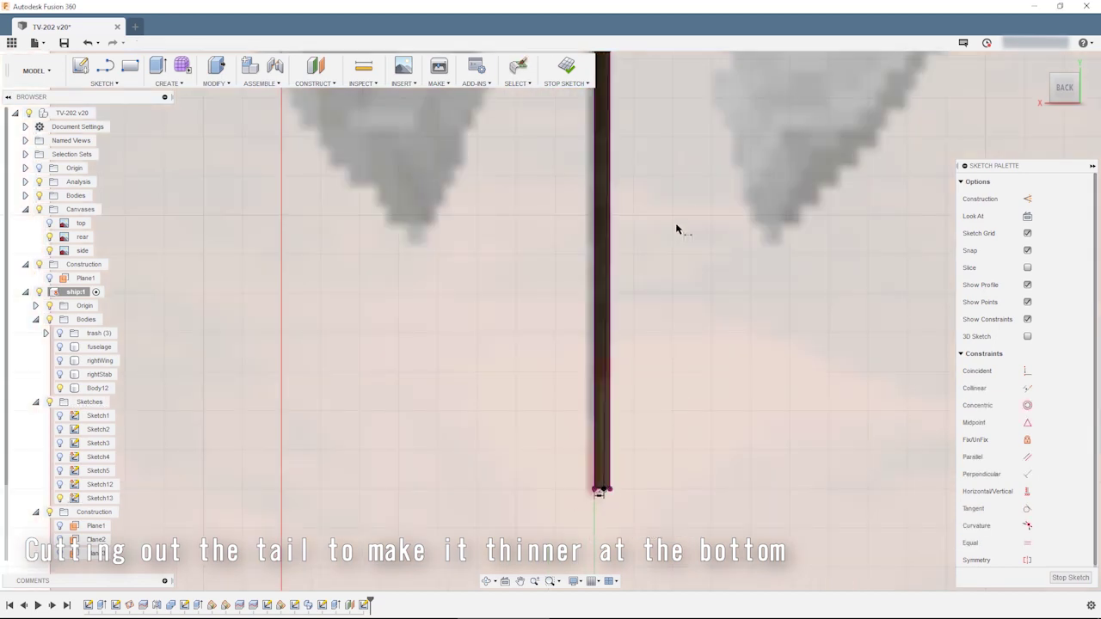
- Extrude the lower column profile as the cutting shape
{"action": "key", "text": "e"}
{"action": "scroll", "coordinate": [527, 103], "scroll_direction": "up", "scroll_amount": 2}
{"action": "scroll", "coordinate": [526, 258], "scroll_direction": "up", "scroll_amount": 4}
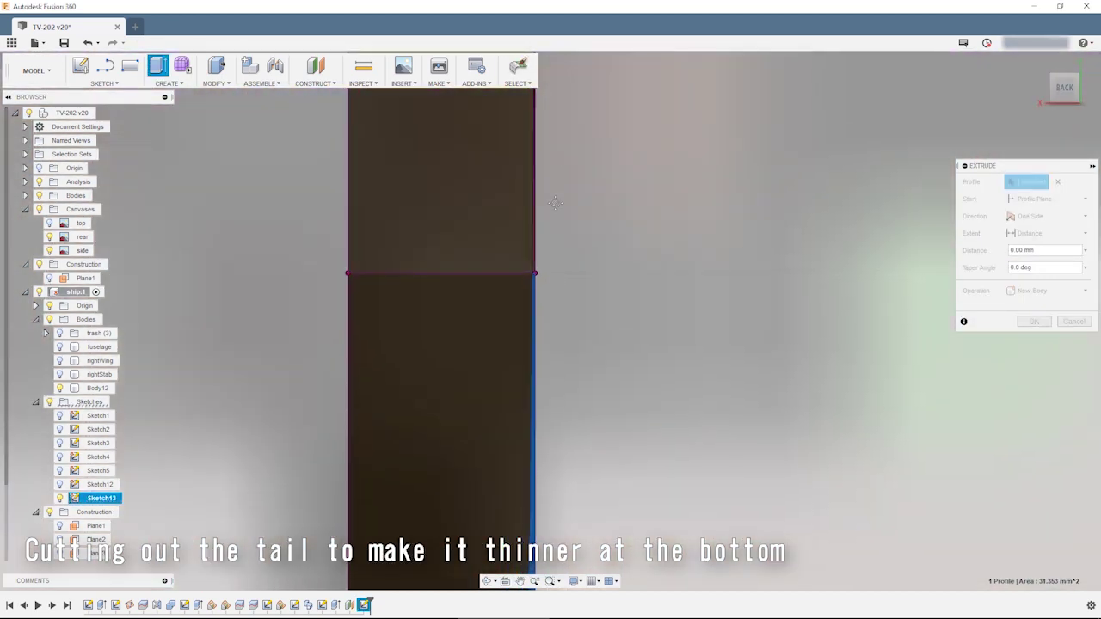
{"action": "left_click", "coordinate": [551, 387]}
{"action": "scroll", "coordinate": [600, 480], "scroll_direction": "down", "scroll_amount": 5}
- Cut the tail body to taper and trim it, naming the result lowerStab
{"action": "left_click", "coordinate": [1058, 102]}
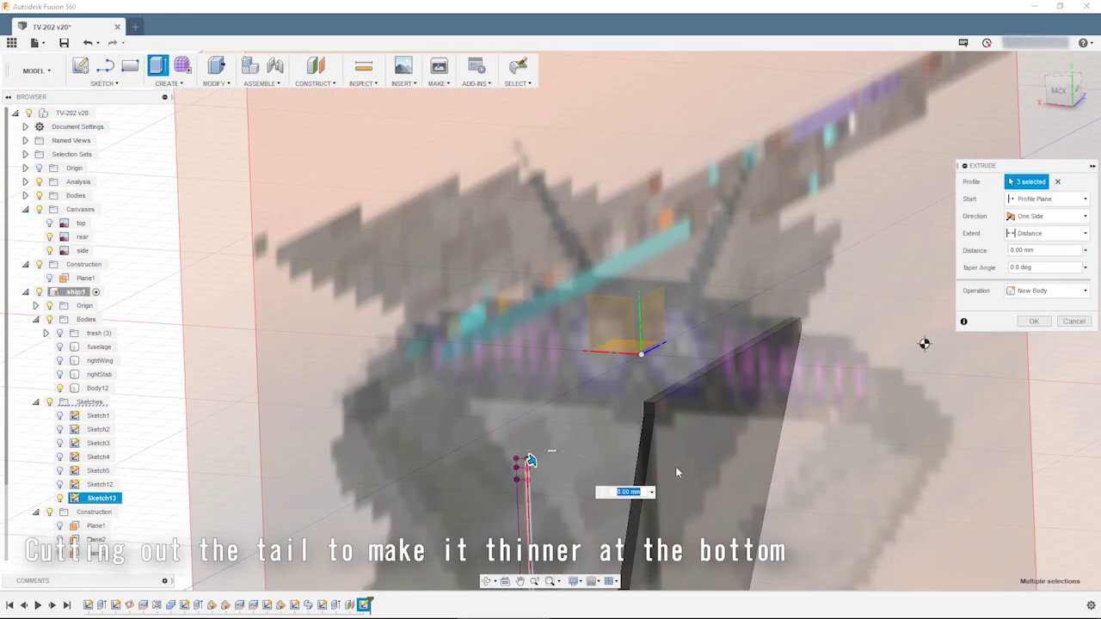
{"action": "left_click", "coordinate": [1058, 95]}
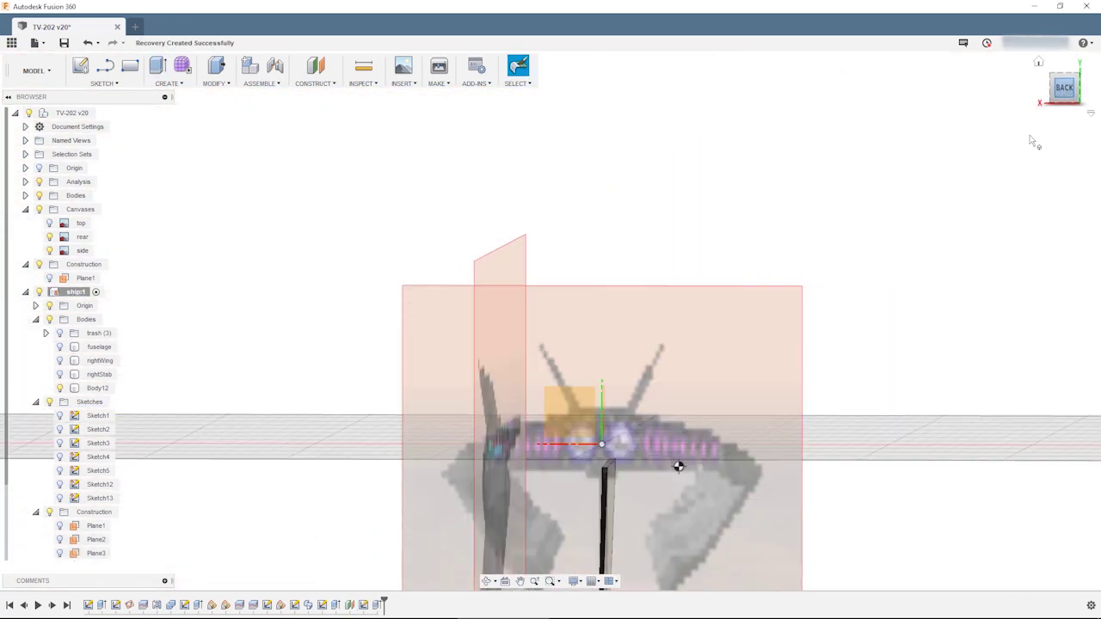
{"action": "scroll", "coordinate": [679, 267], "scroll_direction": "up", "scroll_amount": 3}
{"action": "scroll", "coordinate": [725, 276], "scroll_direction": "up", "scroll_amount": 3}
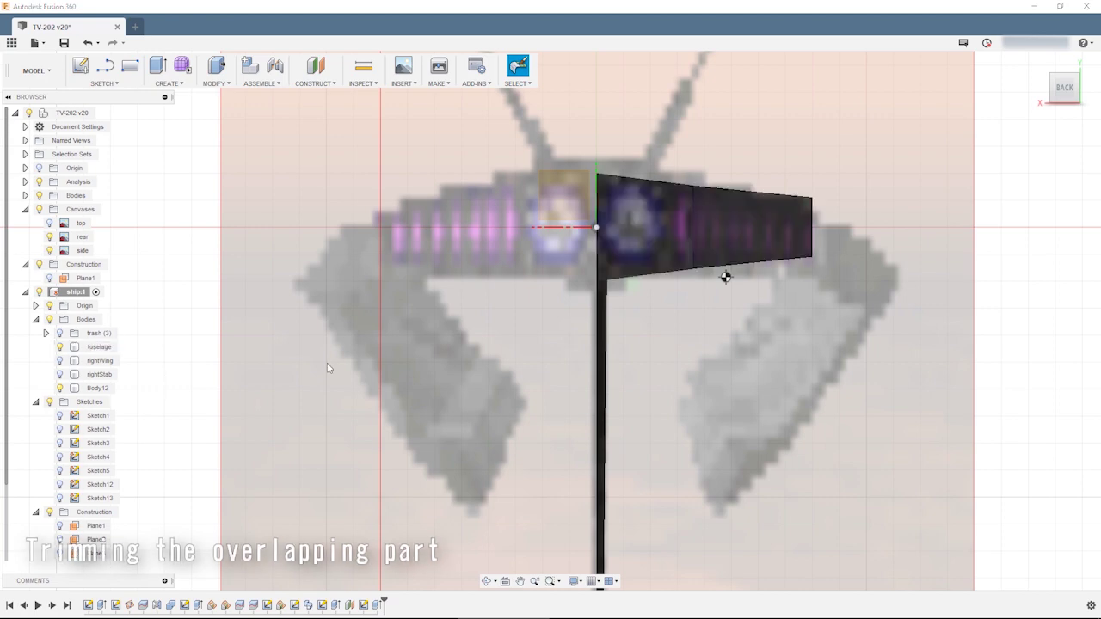
{"action": "middle_click_drag", "start_coordinate": [725, 273], "coordinate": [794, 315], "text": "shift"}
{"action": "left_click", "coordinate": [779, 310]}
{"action": "key", "text": "Return"}
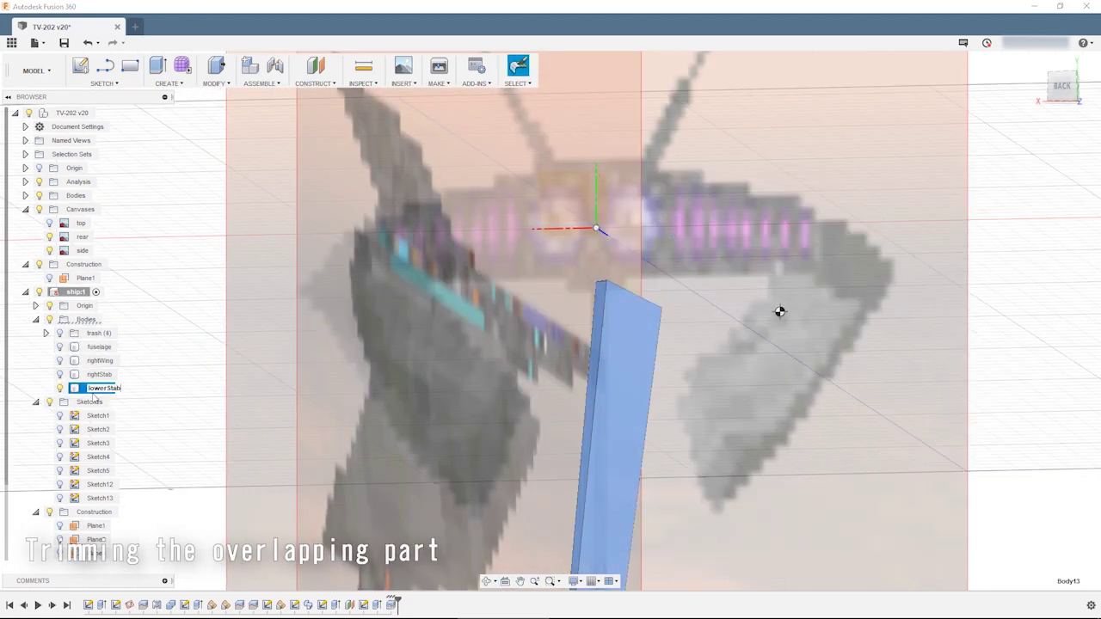
{"action": "key", "text": "Return"}
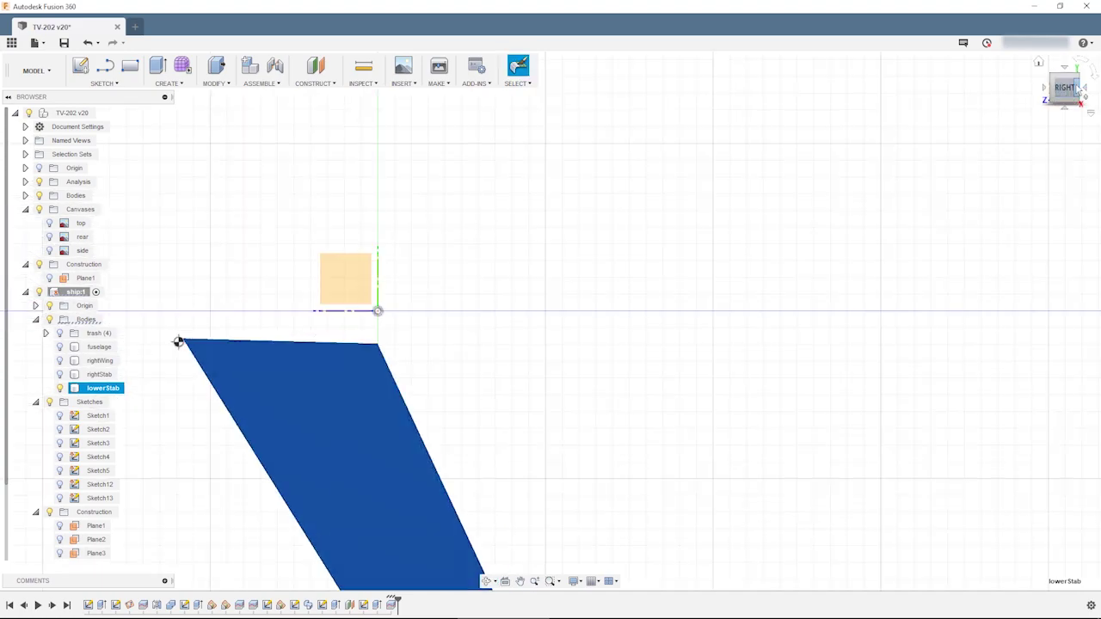
{"action": "middle_click_drag", "start_coordinate": [178, 342], "coordinate": [507, 386], "text": "shift"}
- Shell the fuselage face and the lowerStab tail body into thin-walled hollows
{"action": "left_click", "coordinate": [539, 289]}
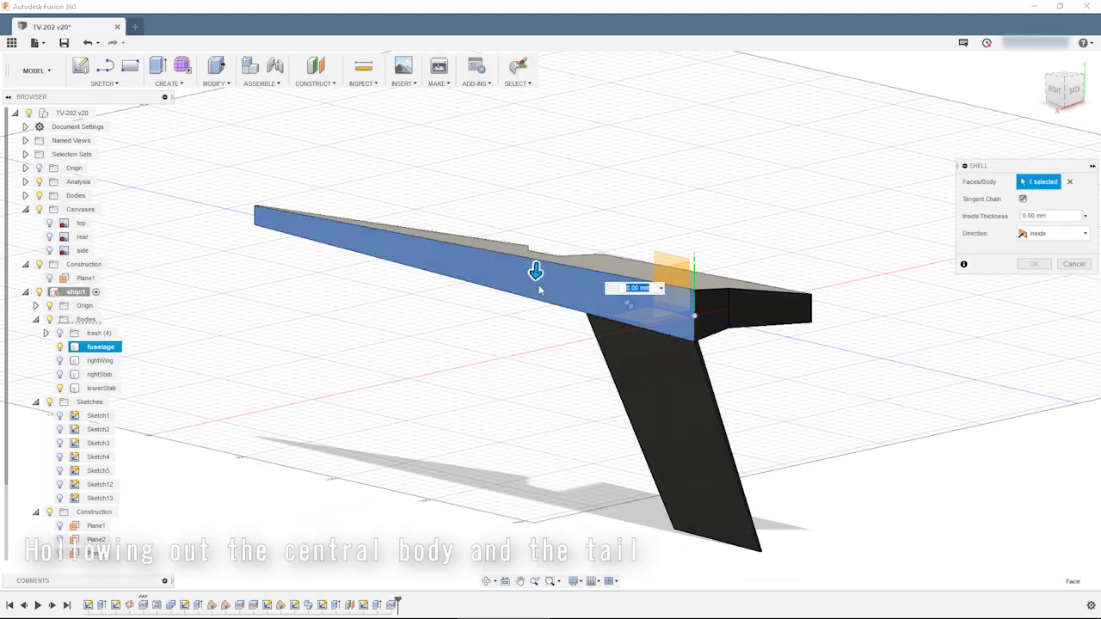
{"action": "left_click", "coordinate": [540, 290]}
{"action": "mouse_move", "coordinate": [709, 189]}
{"action": "middle_mouse_down", "text": "shift"}
{"action": "mouse_move", "coordinate": [651, 333]}
{"action": "mouse_move", "coordinate": [807, 390]}
{"action": "mouse_move", "coordinate": [588, 470]}
{"action": "mouse_move", "coordinate": [658, 353]}
{"action": "middle_mouse_up", "text": "shift"}
{"action": "left_click", "coordinate": [652, 334]}
{"action": "key", "text": "Escape"}
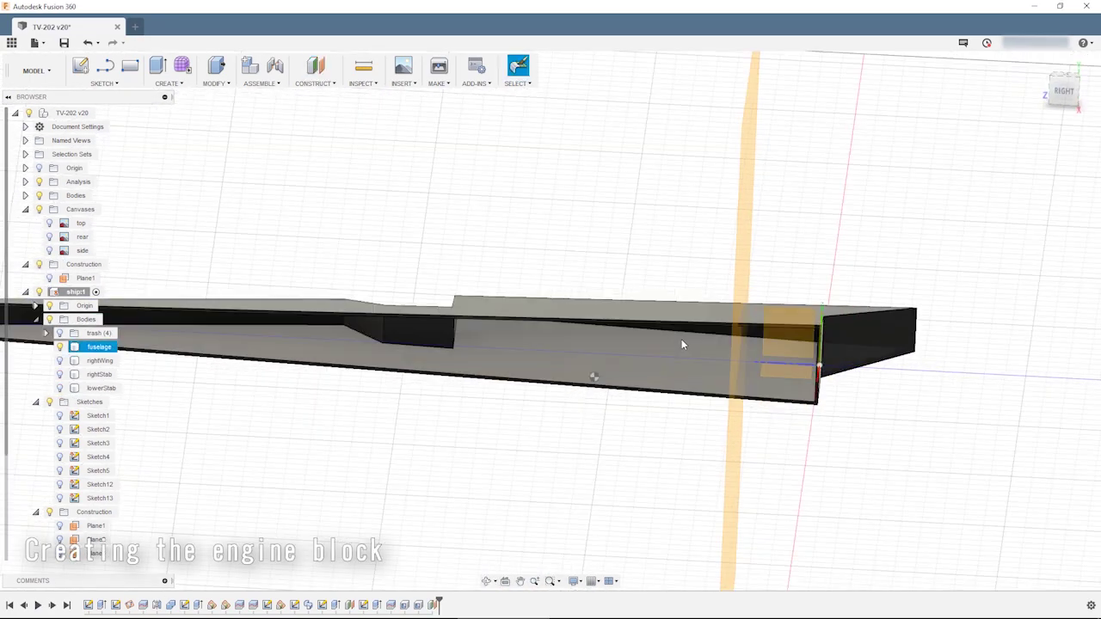
- Boundary-fill the fuselage's rear cell to create a solid engine block body
{"action": "left_click", "coordinate": [168, 77]}
{"action": "left_click", "coordinate": [185, 348]}
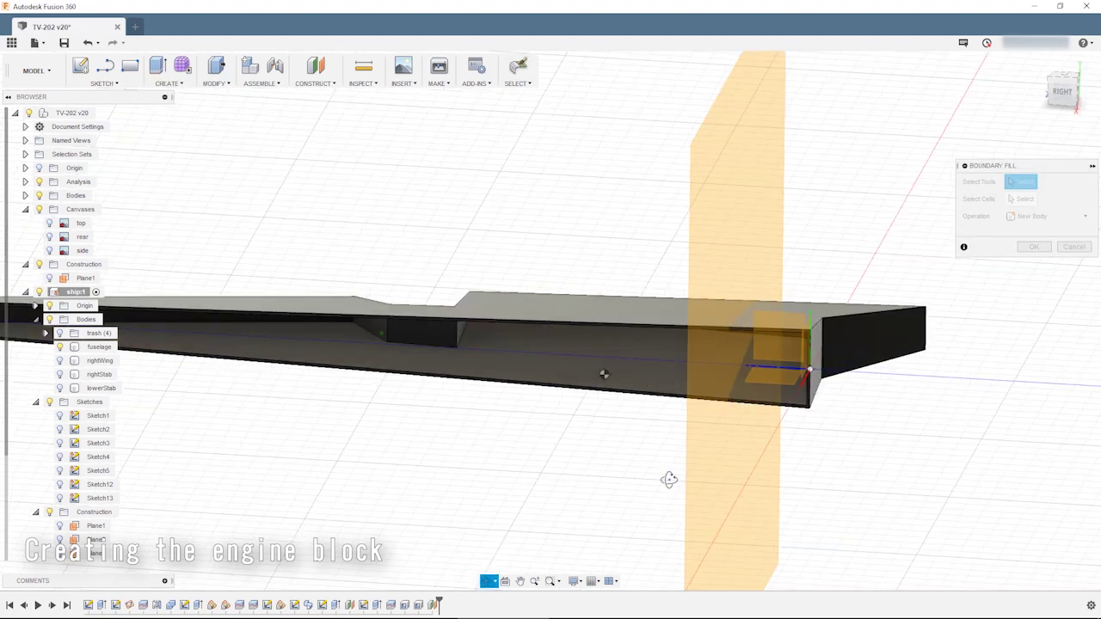
{"action": "left_click", "coordinate": [714, 351]}
{"action": "left_click", "coordinate": [1025, 198]}
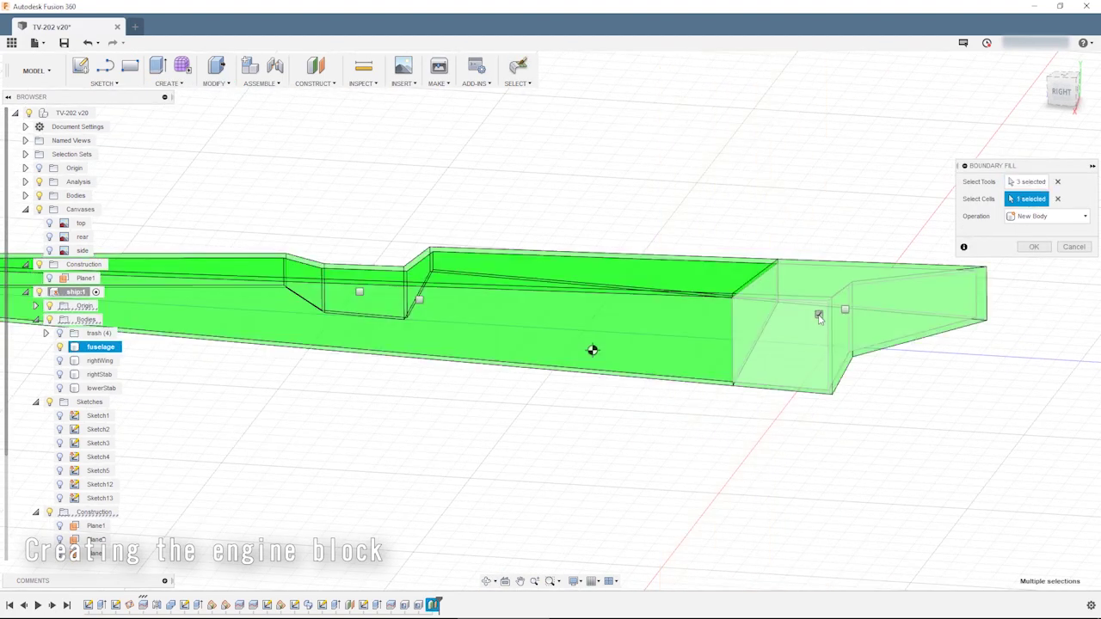
{"action": "left_click", "coordinate": [1034, 247]}
{"action": "mouse_move", "coordinate": [516, 487]}
{"action": "middle_mouse_down", "text": "shift"}
{"action": "mouse_move", "coordinate": [536, 496]}
{"action": "mouse_move", "coordinate": [530, 519]}
{"action": "middle_mouse_up", "text": "shift"}
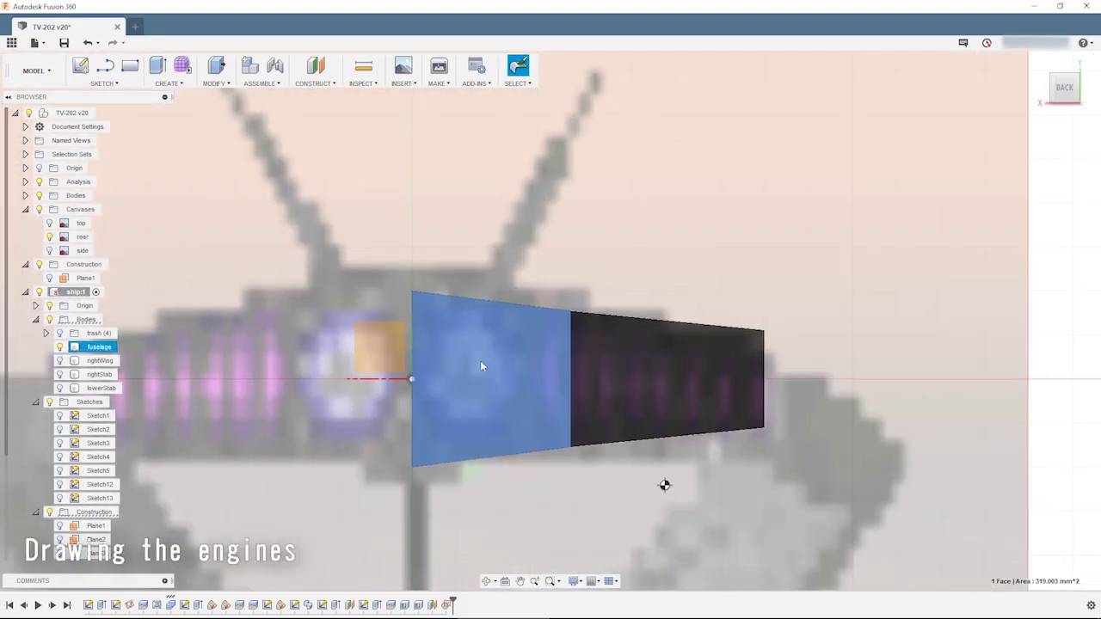
- Sketch a 12 mm diameter circle on the rear face
{"action": "left_click", "coordinate": [480, 361]}
{"action": "left_click", "coordinate": [535, 338]}
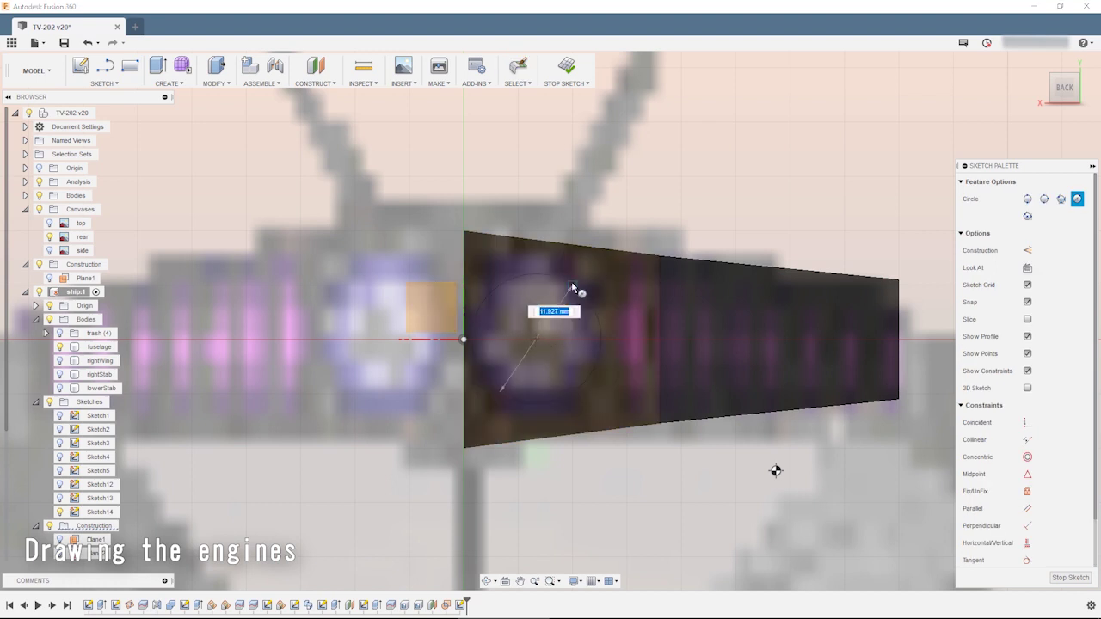
{"action": "left_click", "coordinate": [573, 279]}
{"action": "type", "text": "d"}
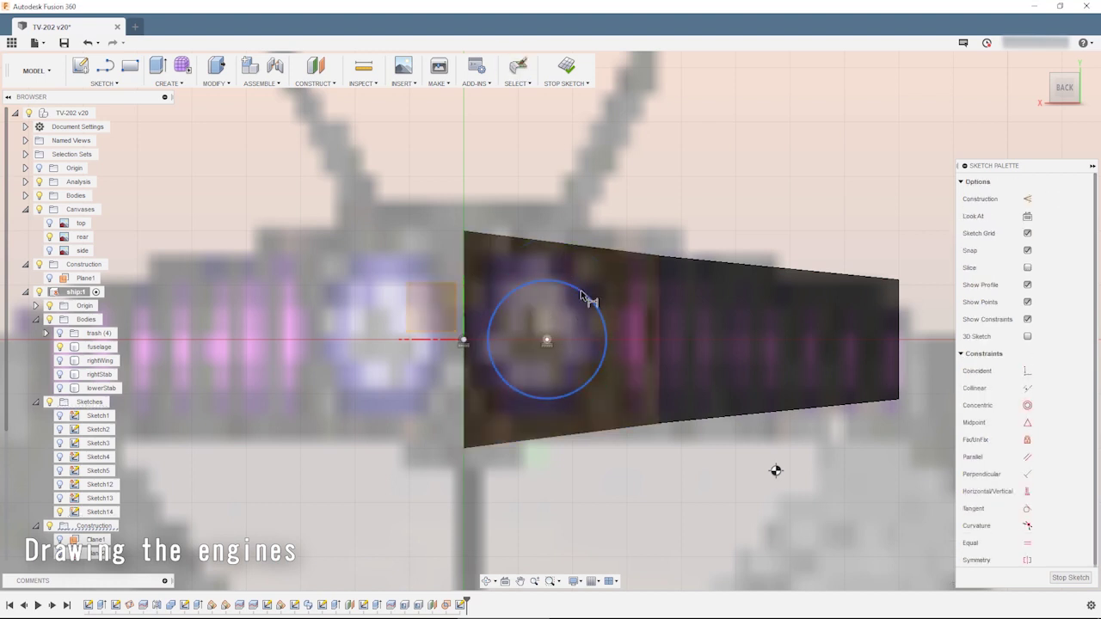
{"action": "type", "text": "11"}
{"action": "key", "text": "Return"}
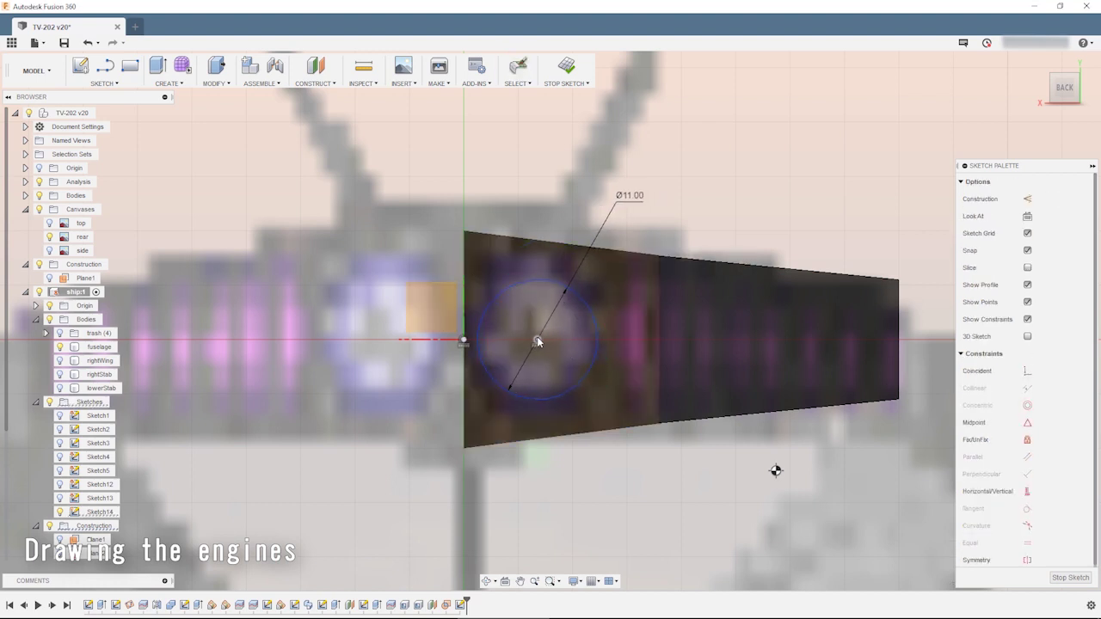
{"action": "double_click", "coordinate": [537, 337]}
{"action": "type", "text": "12"}
{"action": "key", "text": "Return"}
- Position the circle's centre 7.5 mm from the origin and finish the sketch
{"action": "left_click", "coordinate": [543, 344]}
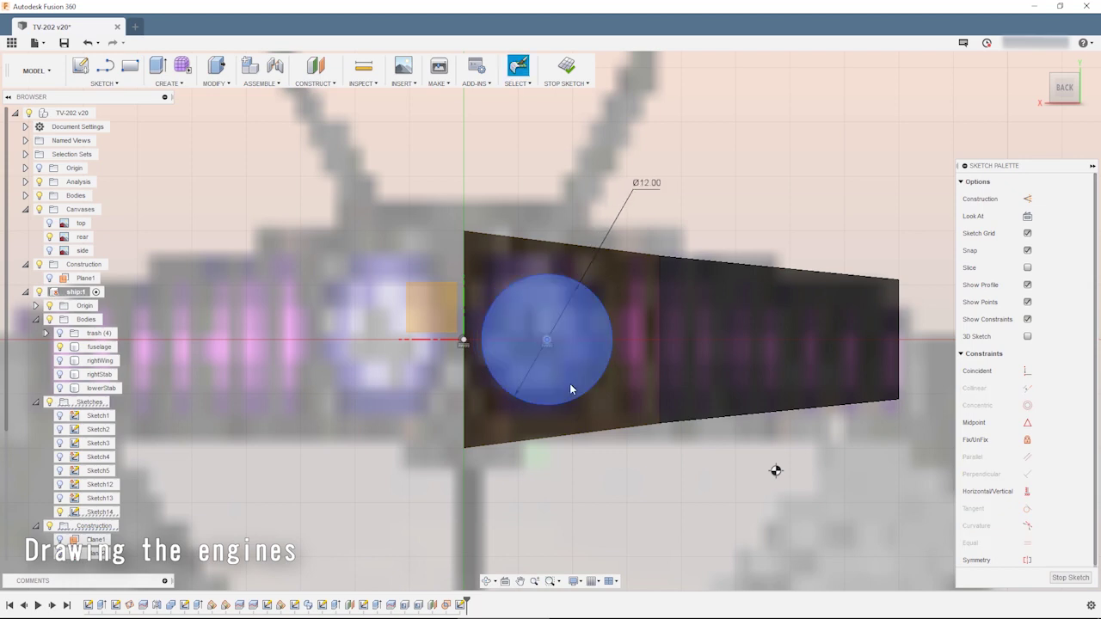
{"action": "left_click", "coordinate": [463, 340]}
{"action": "left_click", "coordinate": [526, 492]}
{"action": "type", "text": "7.5"}
{"action": "key", "text": "Return"}
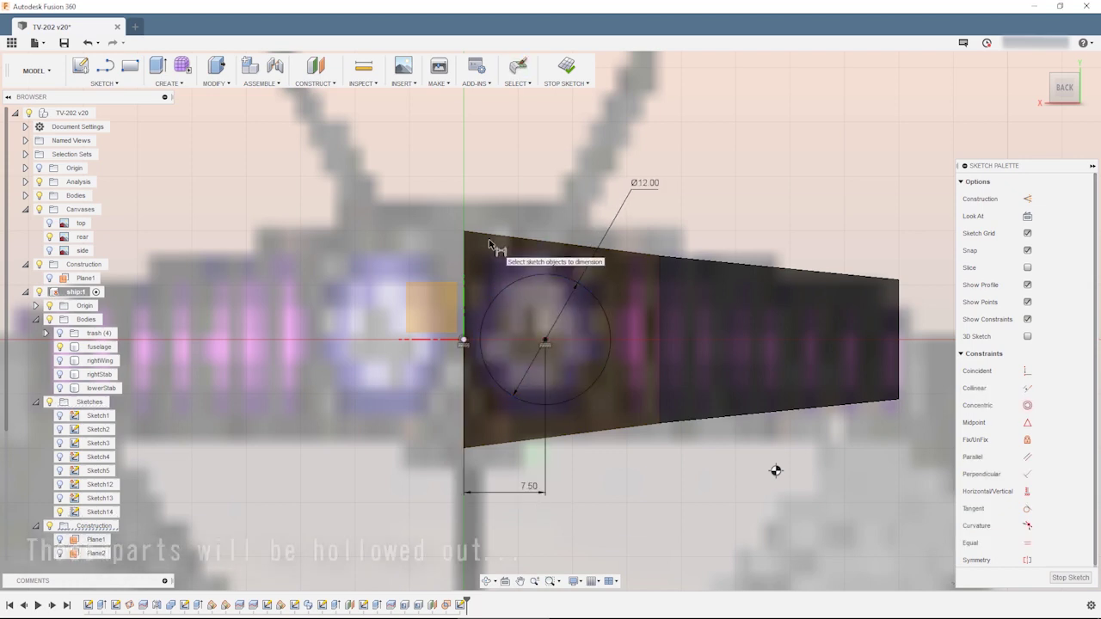
{"action": "key", "text": "Return"}
- Extrude the circle as a cut into the rear face and begin a side-panel sketch
{"action": "key", "text": "e"}
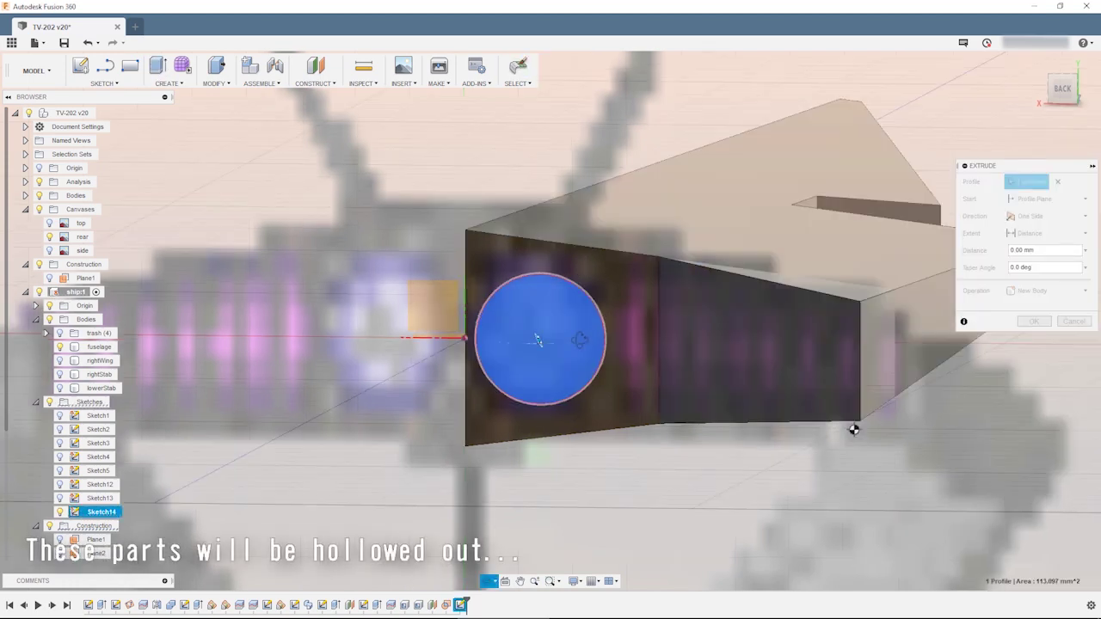
{"action": "key", "text": "Return"}
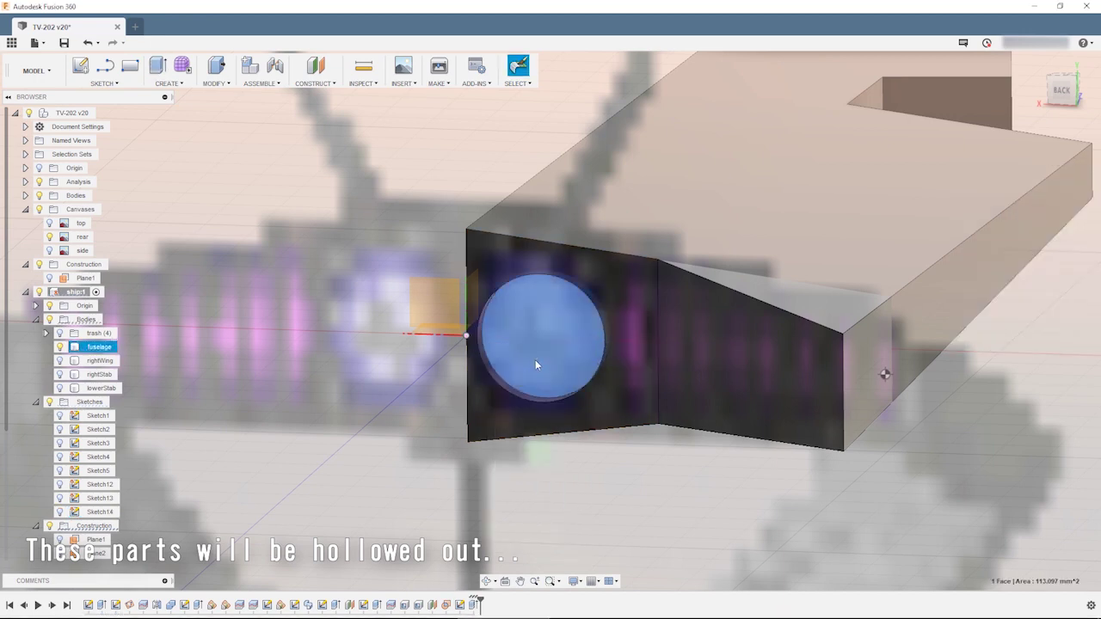
{"action": "left_click", "coordinate": [535, 366]}
- Project the panel face and draw the window lines, inset 1.00 mm and 15.00 mm from origin
{"action": "key", "text": "p"}
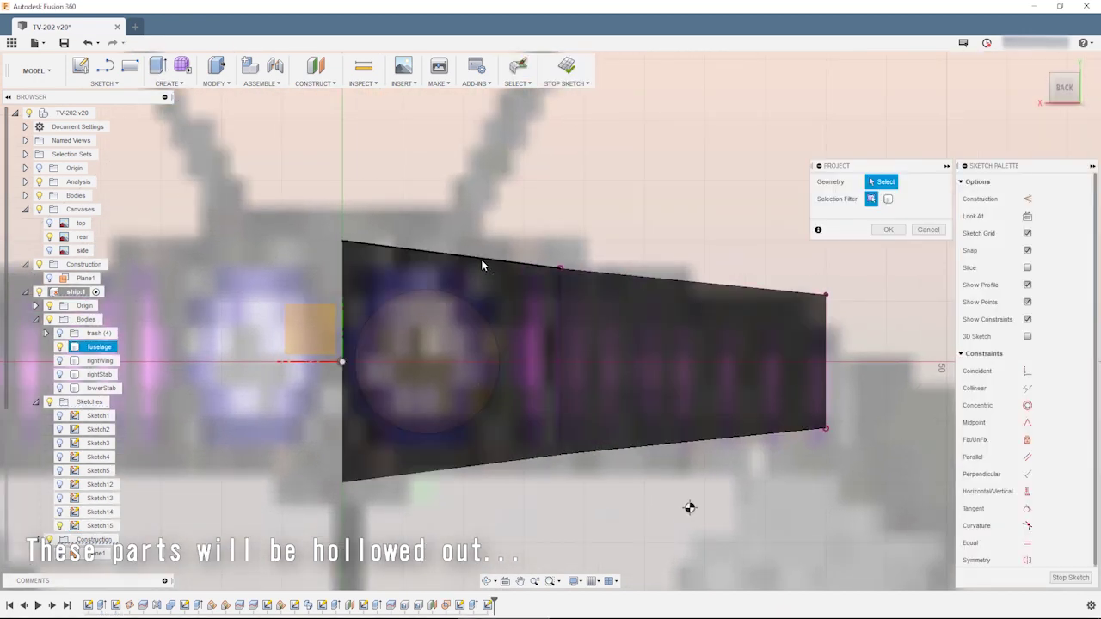
{"action": "left_click", "coordinate": [483, 266]}
{"action": "key", "text": "l"}
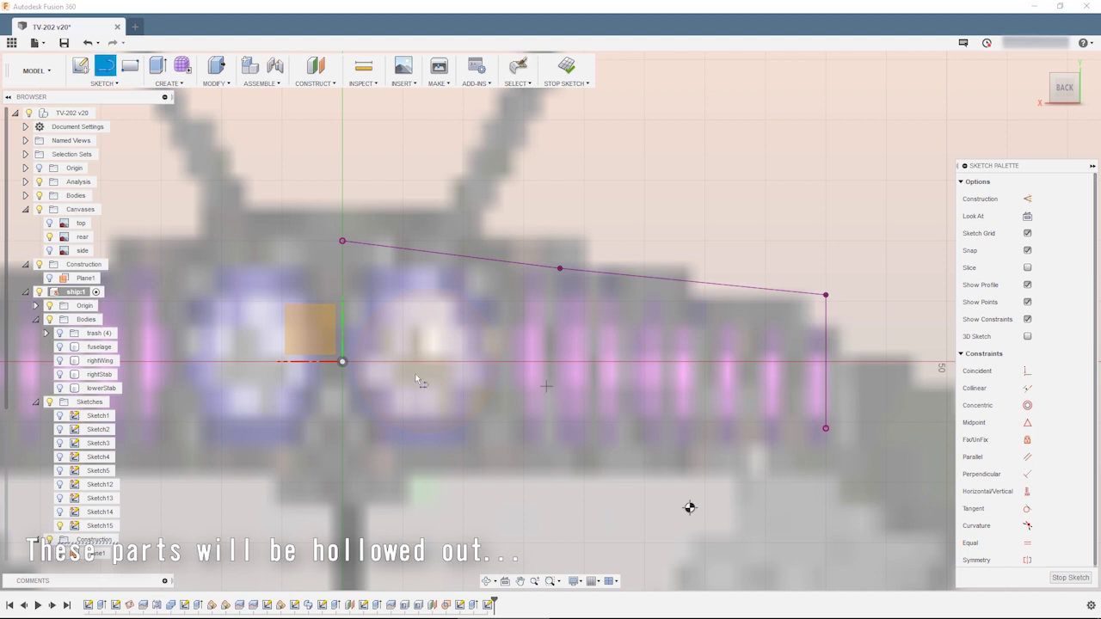
{"action": "left_click", "coordinate": [803, 312]}
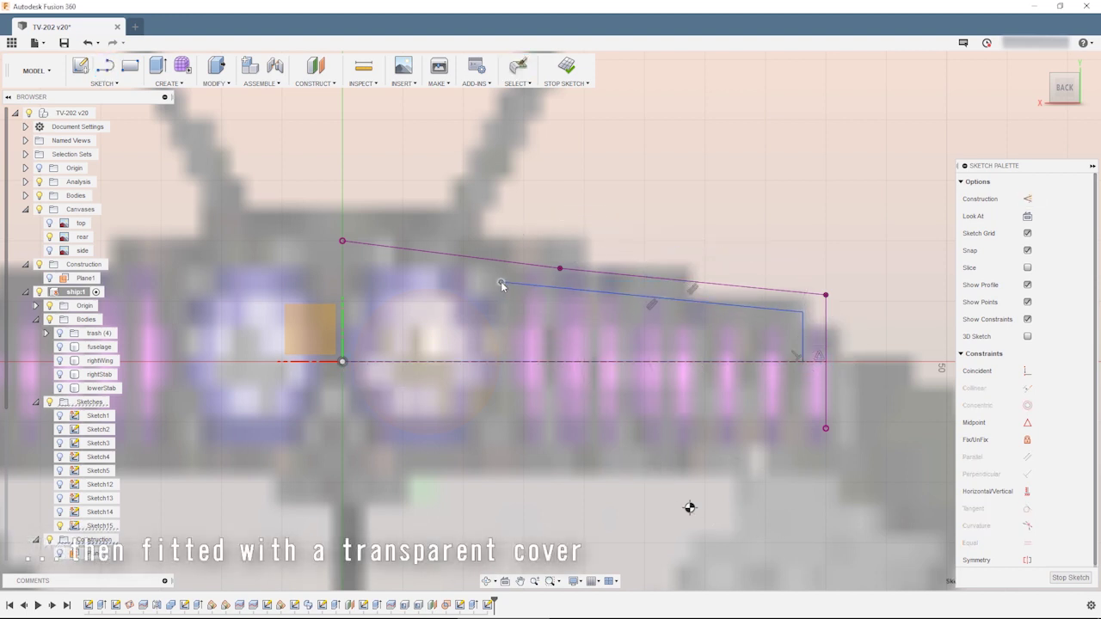
{"action": "left_click", "coordinate": [503, 361]}
{"action": "key", "text": "Escape"}
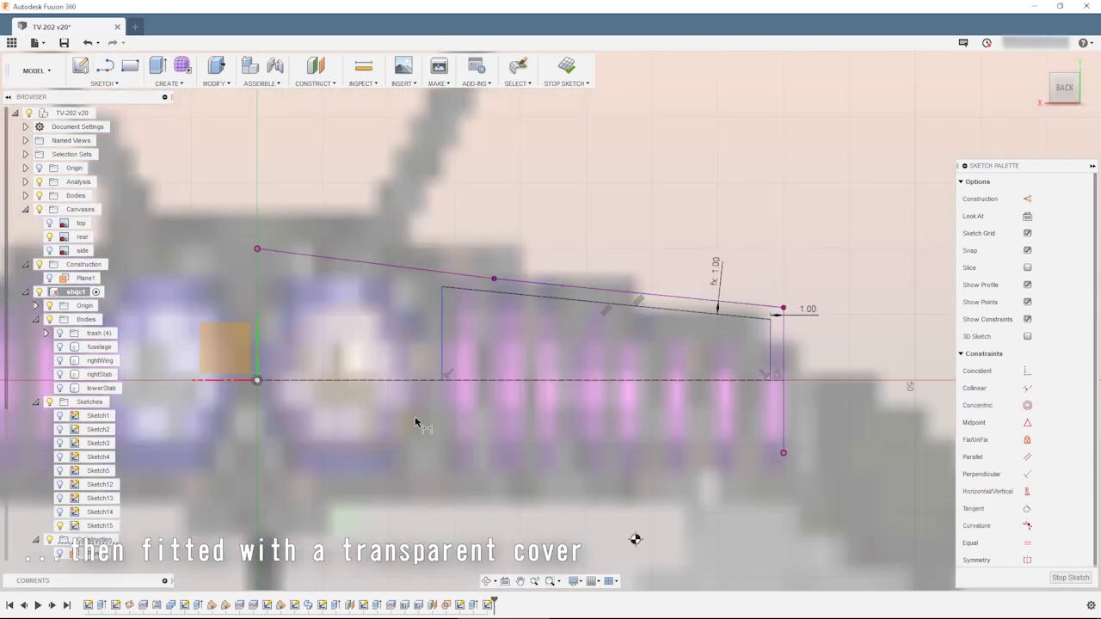
{"action": "scroll", "coordinate": [415, 421], "scroll_direction": "down", "scroll_amount": 1}
{"action": "scroll", "coordinate": [484, 394], "scroll_direction": "down", "scroll_amount": 1}
{"action": "key", "text": "Escape"}
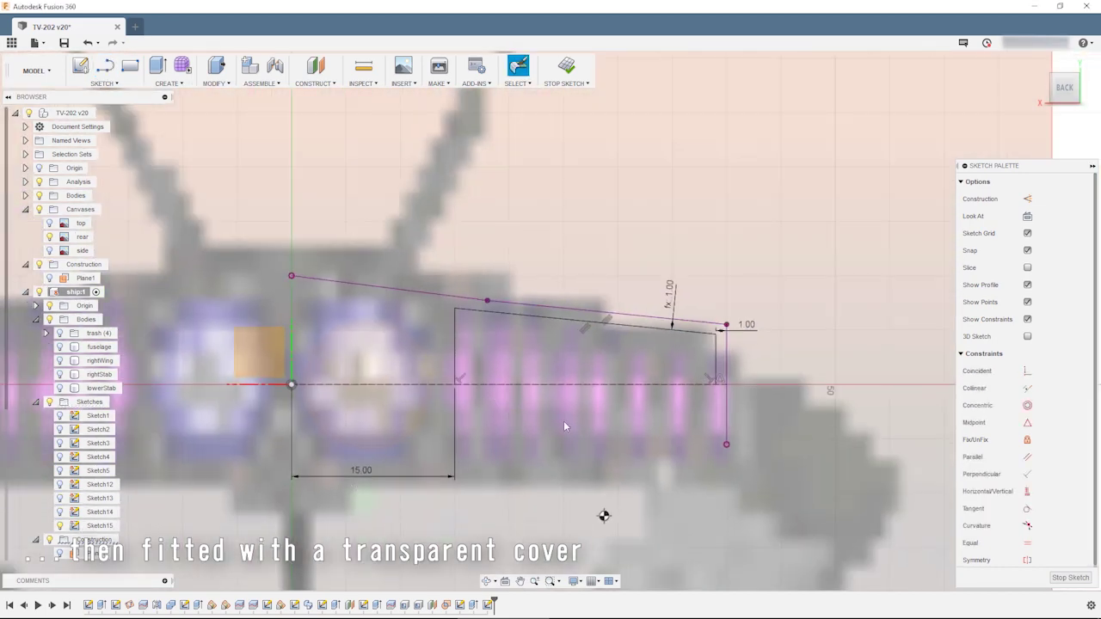
- Mirror the window lines about the centre axis
{"action": "left_click", "coordinate": [104, 73]}
{"action": "left_click", "coordinate": [104, 305]}
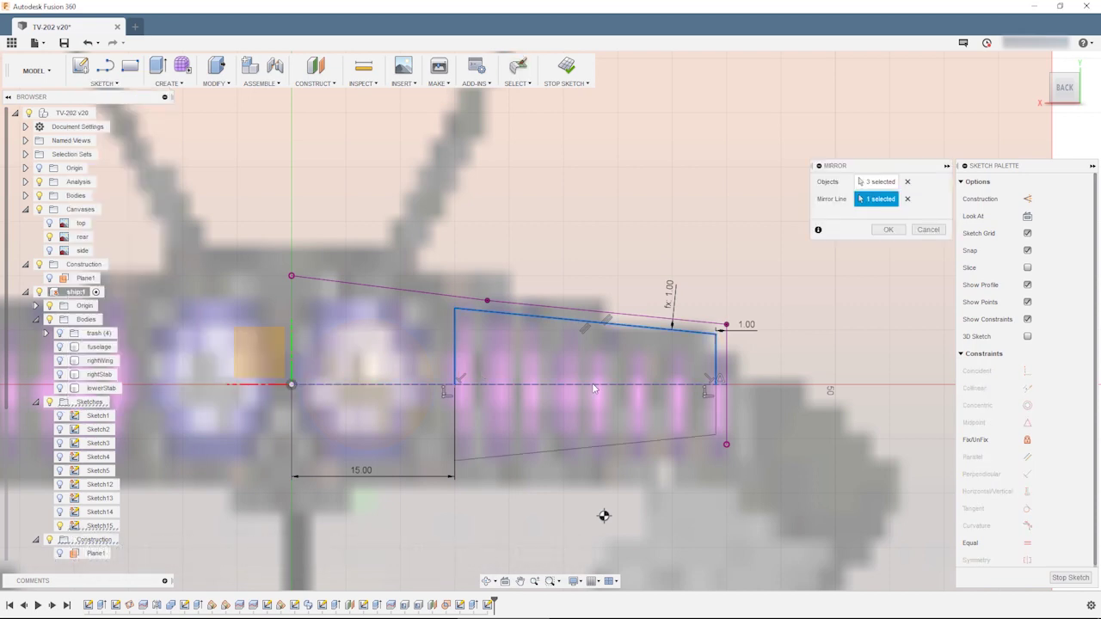
{"action": "key", "text": "Return"}
{"action": "left_click", "coordinate": [571, 367]}
- Extrude the window outline To Object up to the fuselage
{"action": "key", "text": "e"}
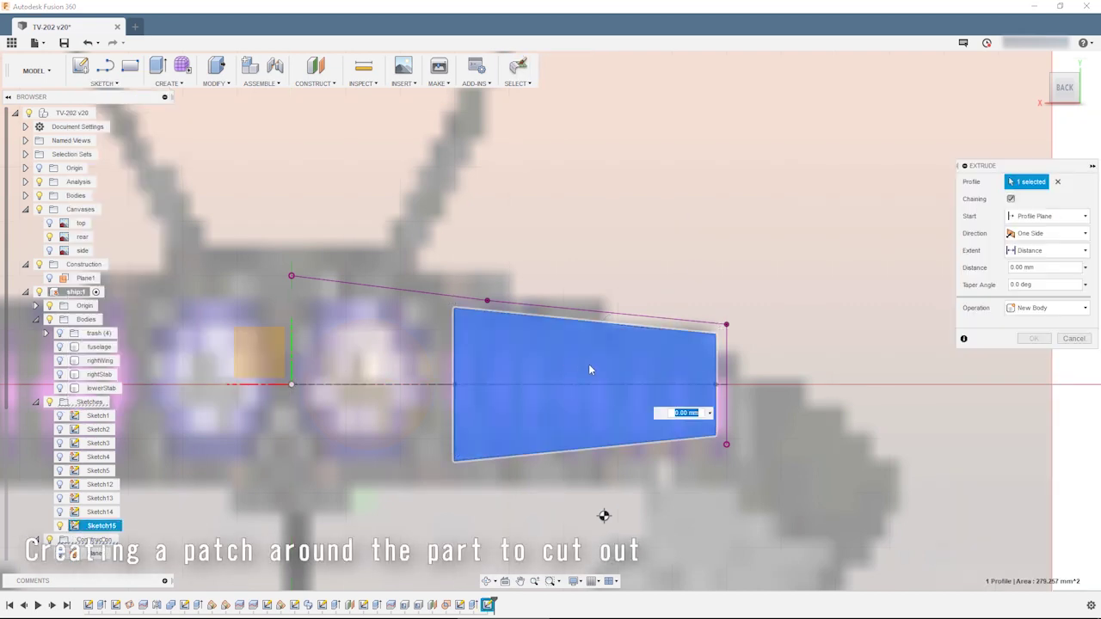
{"action": "left_click", "coordinate": [99, 347]}
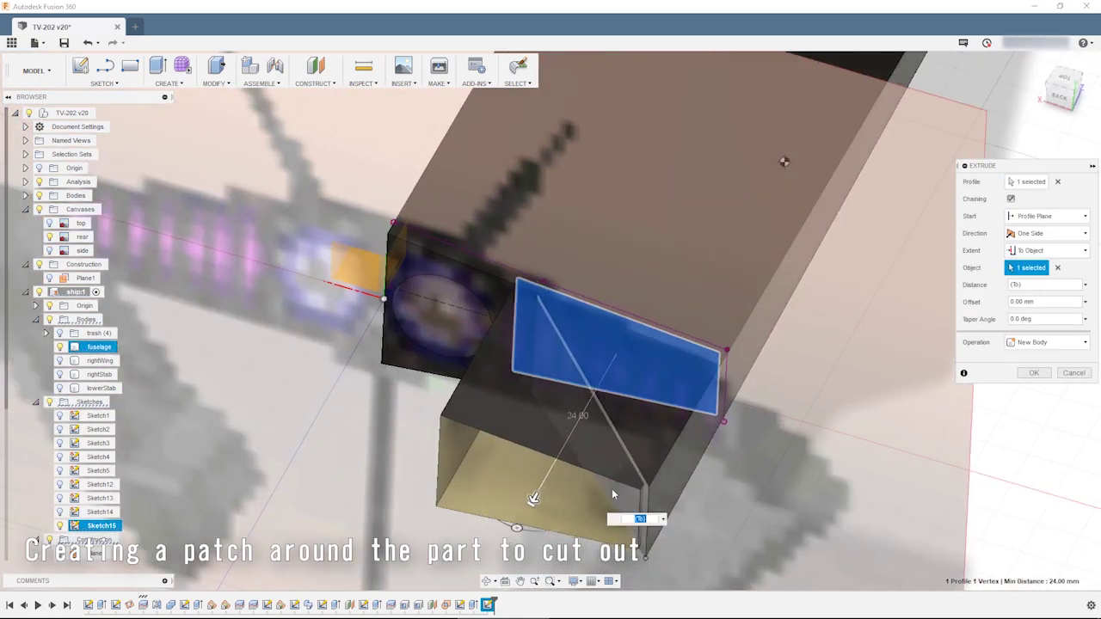
{"action": "key", "text": "Return"}
{"action": "middle_click_drag", "start_coordinate": [781, 162], "coordinate": [777, 320], "text": "shift"}
- Patch the open edges of the extruded box
{"action": "left_click", "coordinate": [884, 298]}
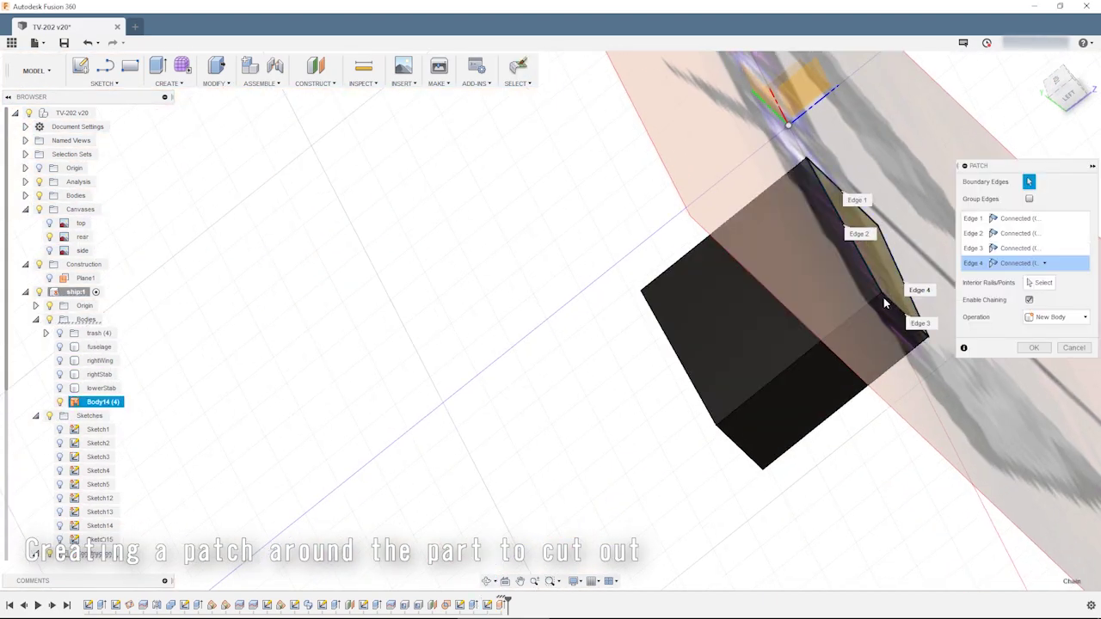
{"action": "key", "text": "Return"}
{"action": "middle_click_drag", "start_coordinate": [884, 298], "coordinate": [680, 277], "text": "shift"}
- Stitch the box surfaces and patch into one solid body
{"action": "left_click", "coordinate": [37, 71]}
{"action": "left_click", "coordinate": [47, 103]}
{"action": "left_click", "coordinate": [201, 84]}
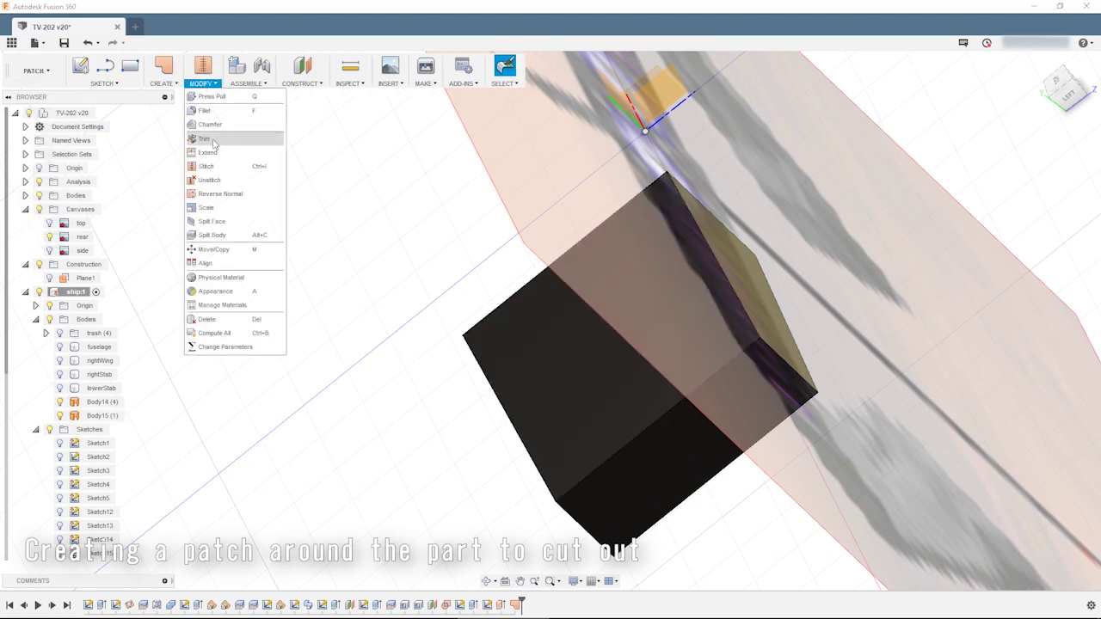
{"action": "left_click", "coordinate": [215, 163]}
{"action": "left_click", "coordinate": [595, 410]}
{"action": "key", "text": "Return"}
{"action": "middle_click_drag", "start_coordinate": [270, 324], "coordinate": [588, 342], "text": "shift"}
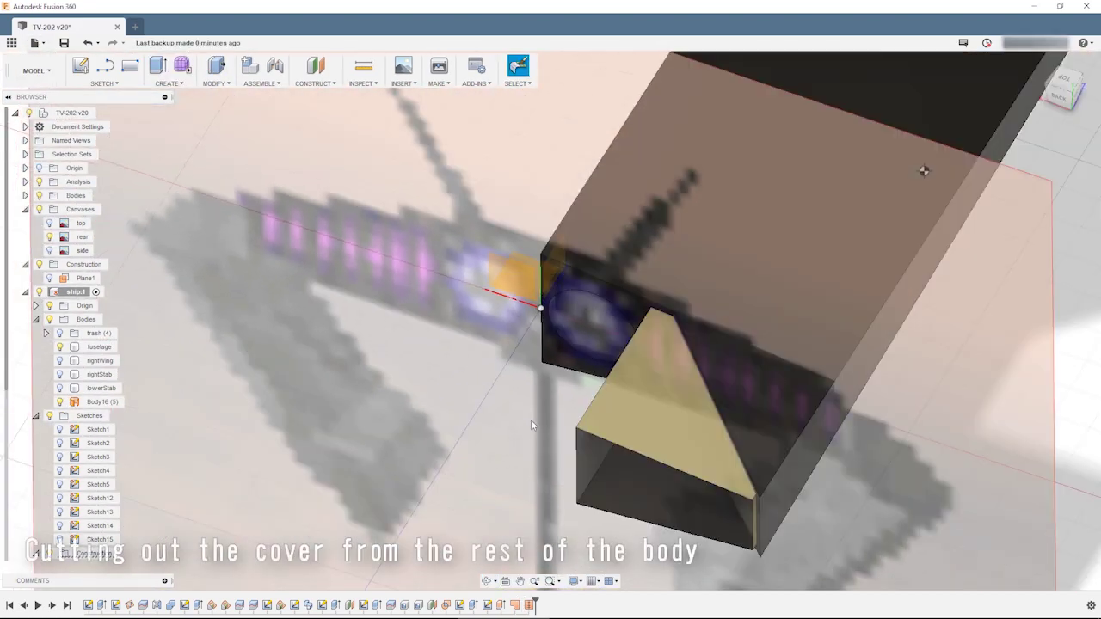
- Split the fuselage with the cover body and check the resulting pieces' visibility
{"action": "left_click", "coordinate": [828, 248]}
{"action": "left_click", "coordinate": [923, 169]}
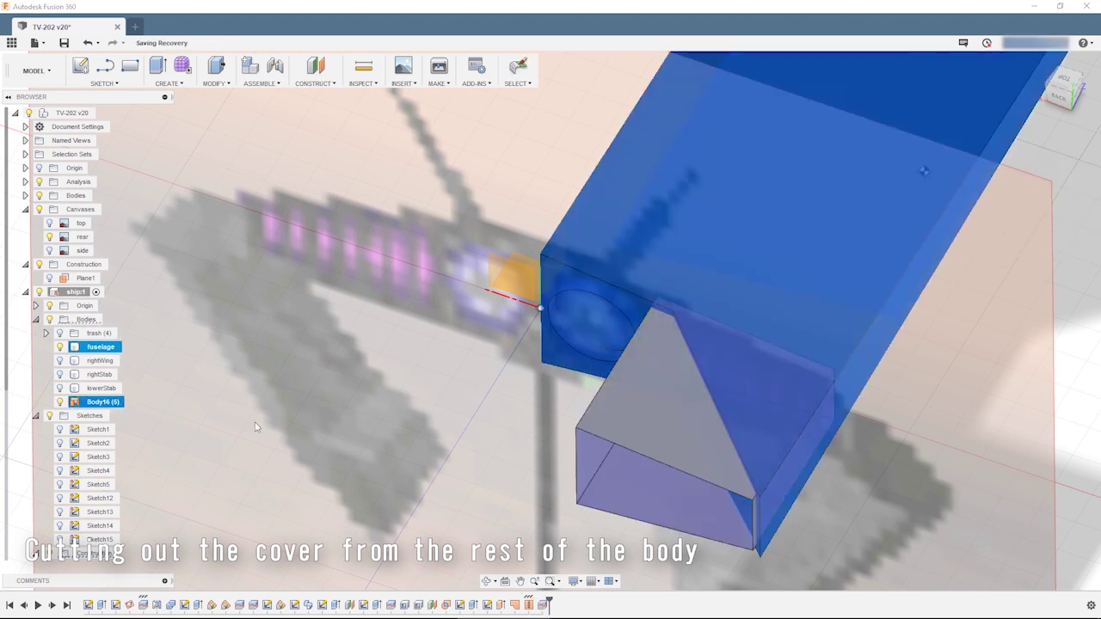
{"action": "key", "text": "Return"}
{"action": "left_click", "coordinate": [61, 346]}
{"action": "left_click", "coordinate": [60, 347]}
{"action": "left_click", "coordinate": [61, 415]}
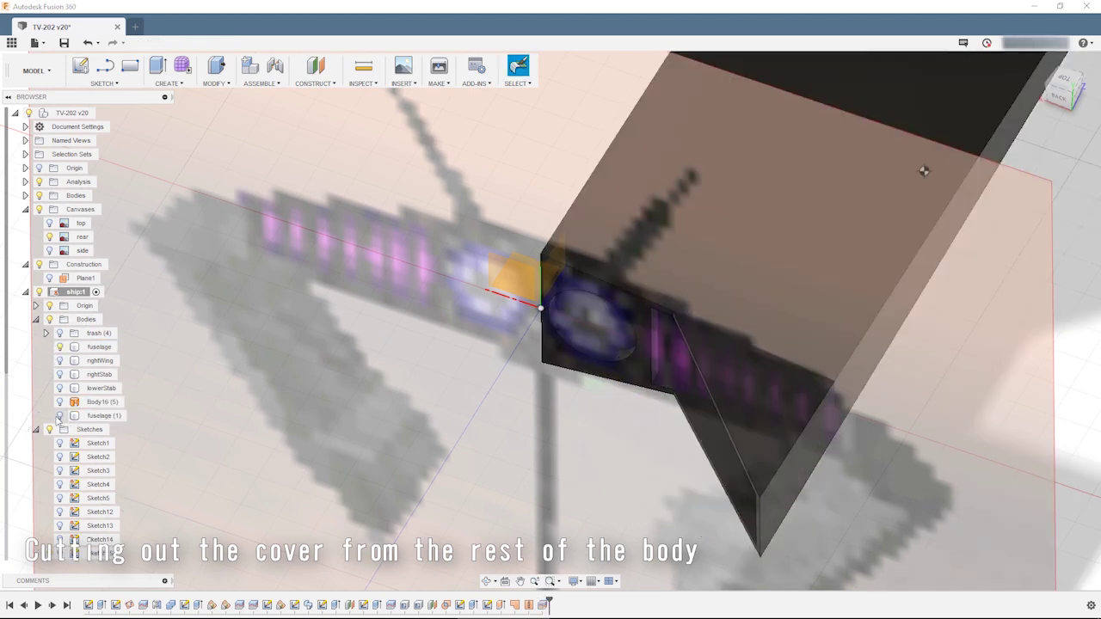
{"action": "left_click", "coordinate": [60, 347]}
{"action": "left_click", "coordinate": [60, 415]}
{"action": "left_click", "coordinate": [60, 415]}
{"action": "left_click", "coordinate": [60, 415]}
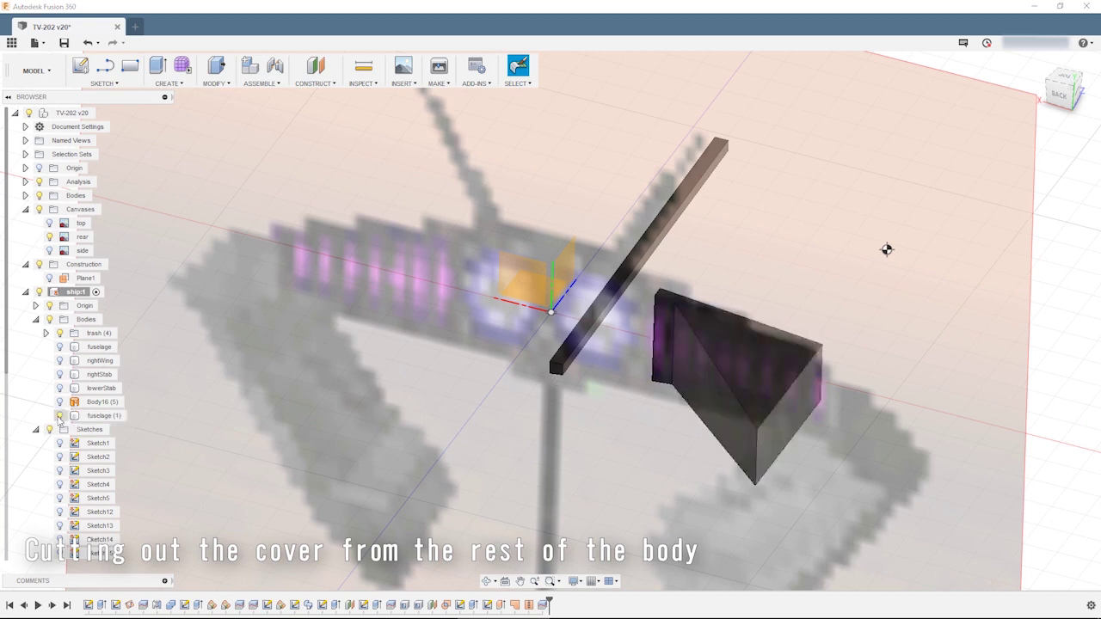
{"action": "left_click", "coordinate": [60, 415]}
{"action": "left_click", "coordinate": [61, 416]}
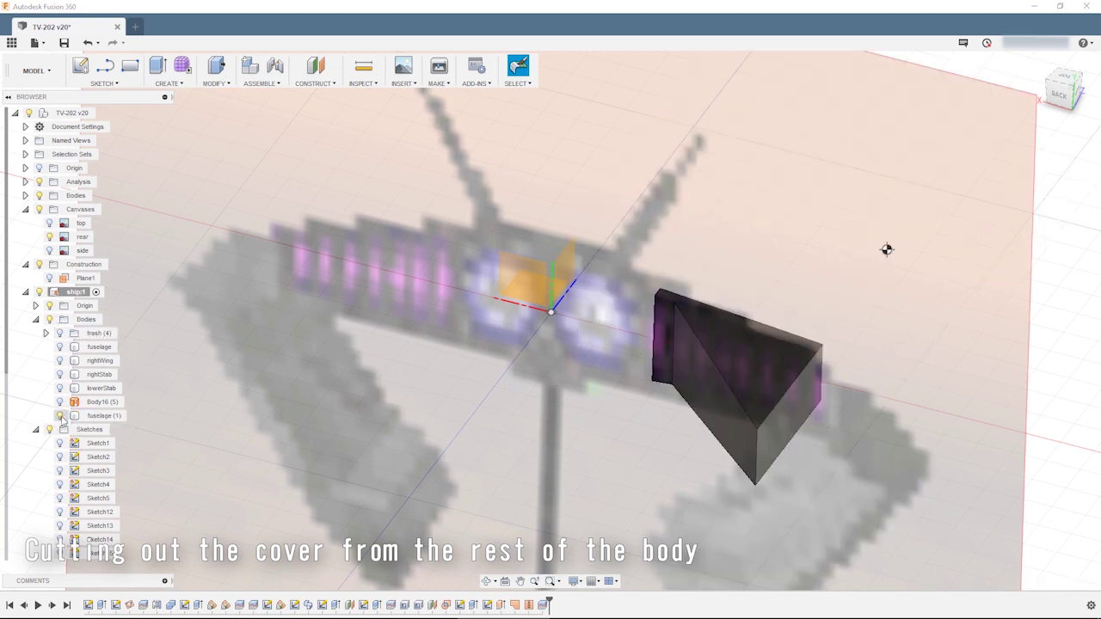
- Rename the wedge-shaped cover piece to rightCover
{"action": "left_click", "coordinate": [107, 416]}
{"action": "type", "text": "rightCove"}
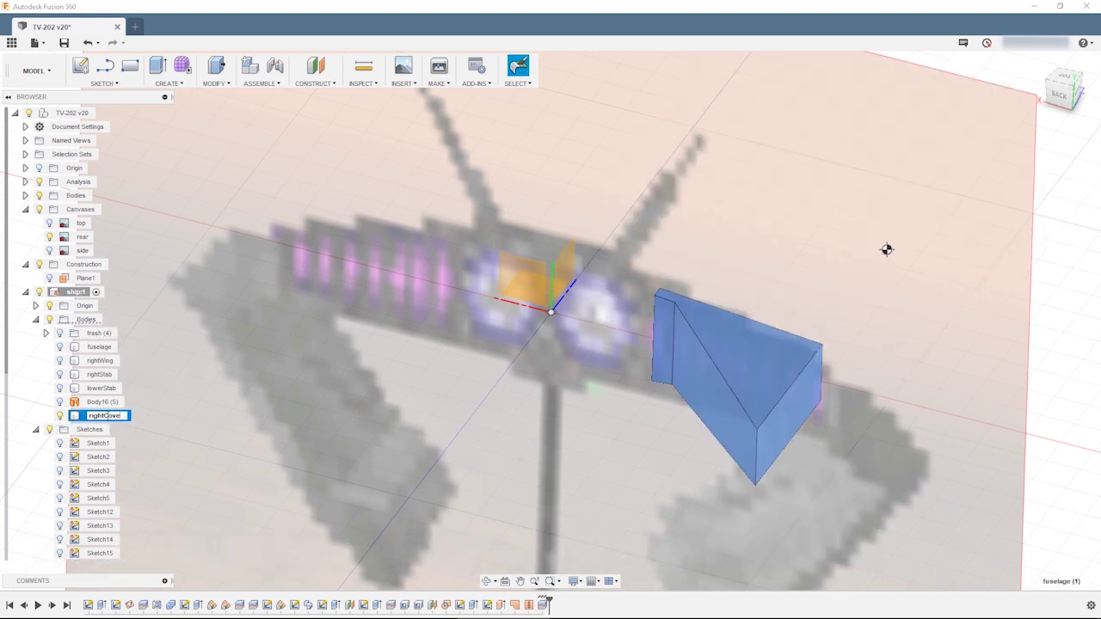
{"action": "type", "text": "r"}
{"action": "key", "text": "Return"}
{"action": "middle_click_drag", "start_coordinate": [886, 249], "coordinate": [914, 304], "text": "shift"}
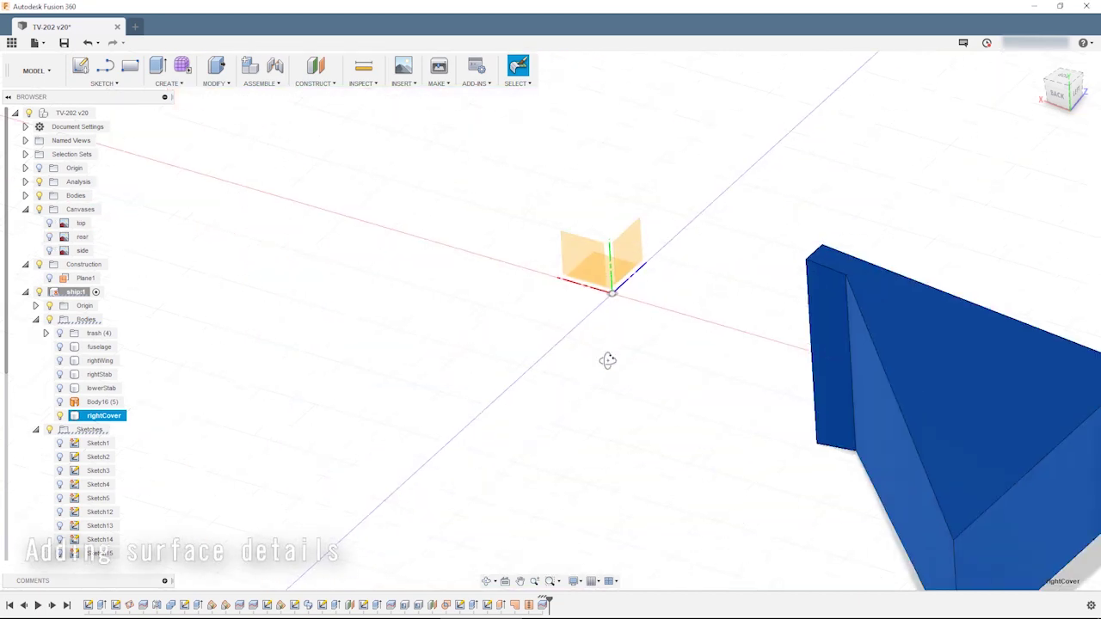
- Start a new sketch, project the wedge's edges and place a circle just off the sloped edge
{"action": "left_click", "coordinate": [602, 250]}
{"action": "key", "text": "p"}
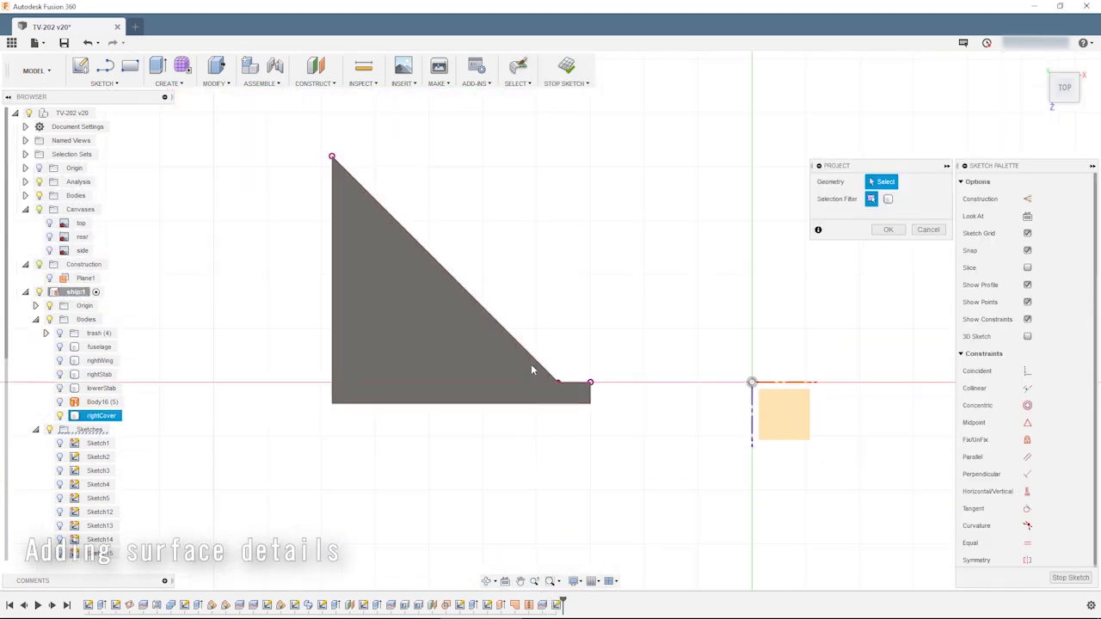
{"action": "scroll", "coordinate": [441, 213], "scroll_direction": "up", "scroll_amount": 3}
{"action": "key", "text": "c"}
{"action": "left_click", "coordinate": [572, 462]}
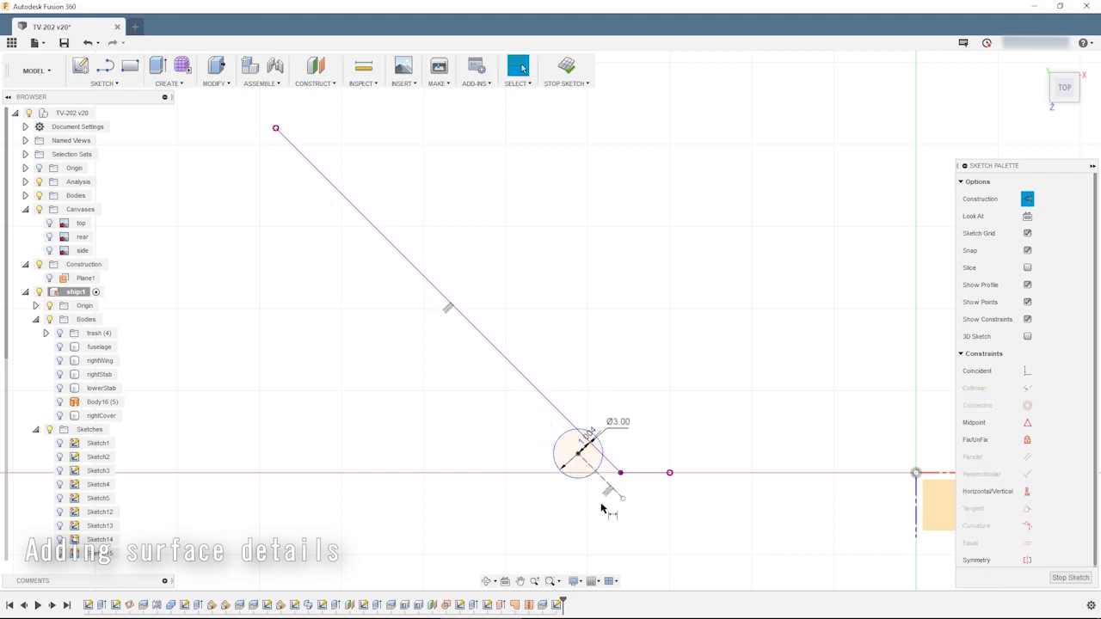
- Fix the circle at Ø3 mm, 1.004 from the slanted edge using a construction line
{"action": "key", "text": "Escape"}
{"action": "scroll", "coordinate": [625, 503], "scroll_direction": "up", "scroll_amount": 2}
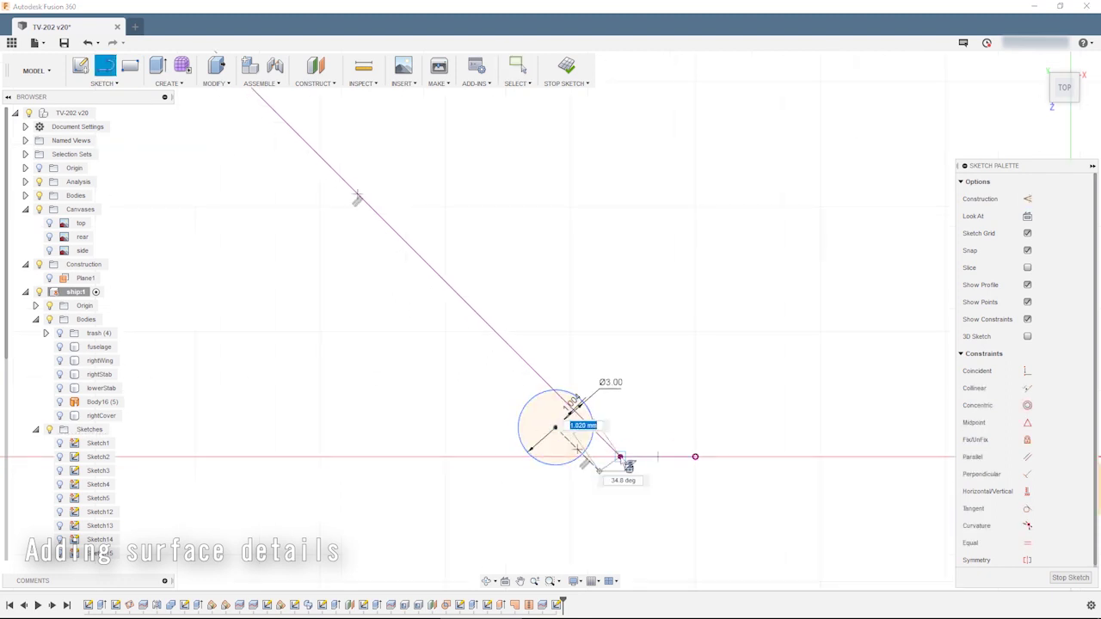
{"action": "scroll", "coordinate": [616, 478], "scroll_direction": "up", "scroll_amount": 5}
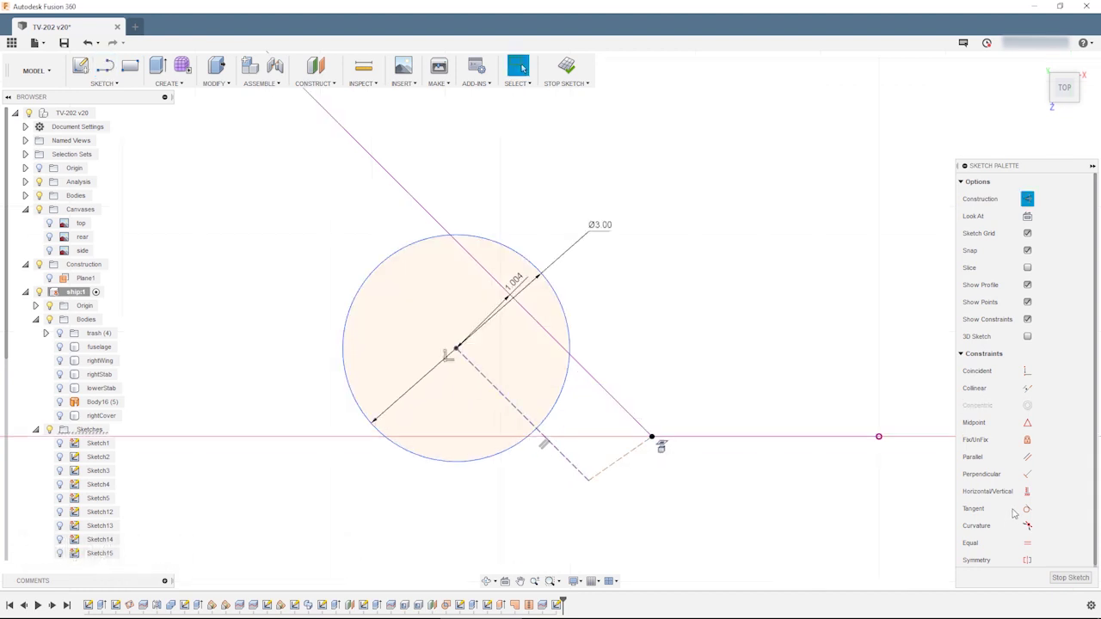
{"action": "key", "text": "Escape"}
{"action": "scroll", "coordinate": [606, 477], "scroll_direction": "down", "scroll_amount": 2}
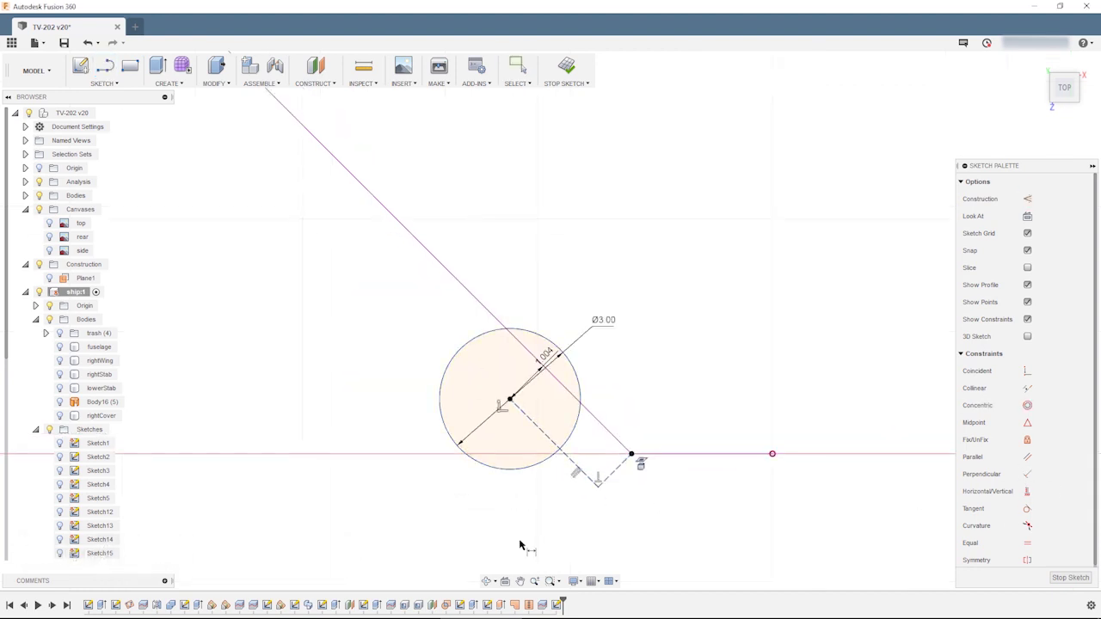
{"action": "scroll", "coordinate": [593, 405], "scroll_direction": "down", "scroll_amount": 4}
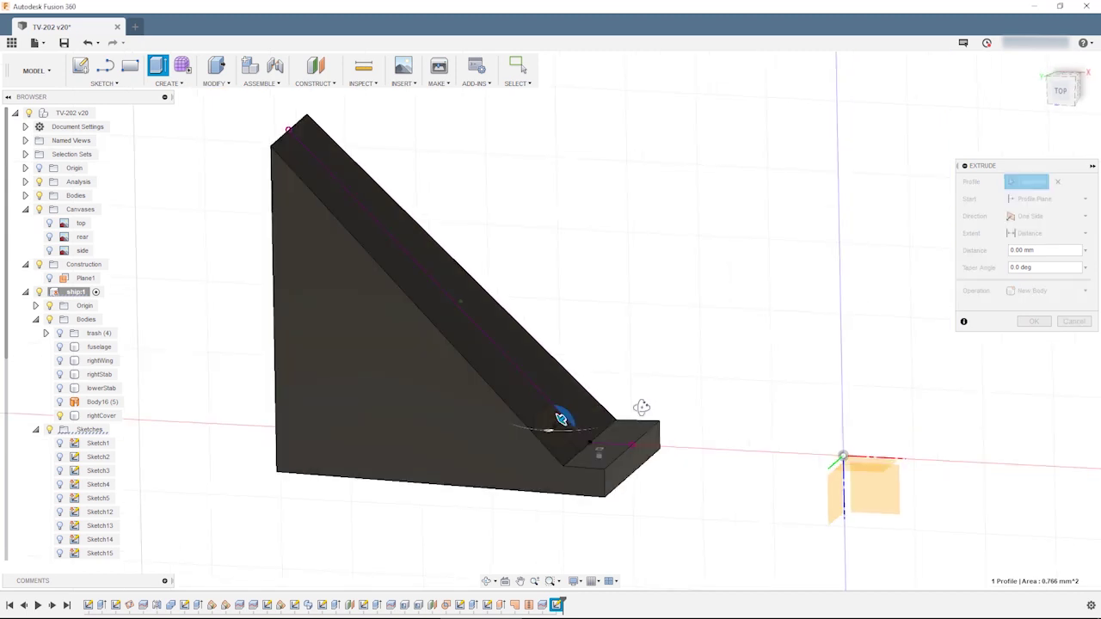
- Extrude the 3 mm circle two-sided, Side 2 To Object, joined to the wedge as a ridge
{"action": "left_click", "coordinate": [1033, 246]}
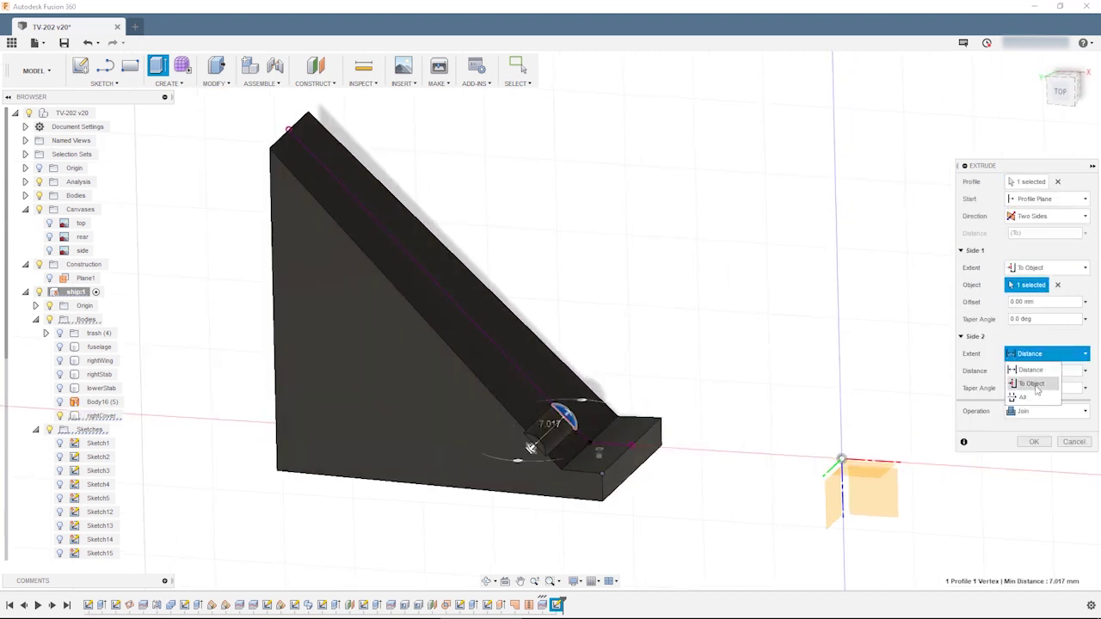
{"action": "key", "text": "Return"}
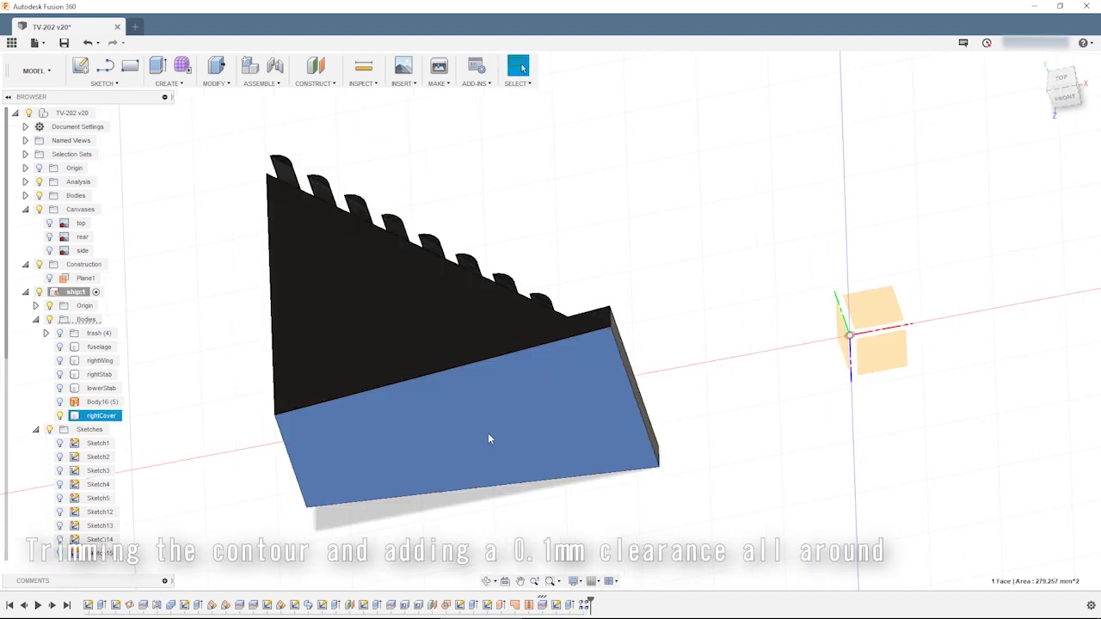
- Offset the cover's outline chain by 1.00 mm
{"action": "key", "text": "o"}
{"action": "left_click", "coordinate": [577, 222]}
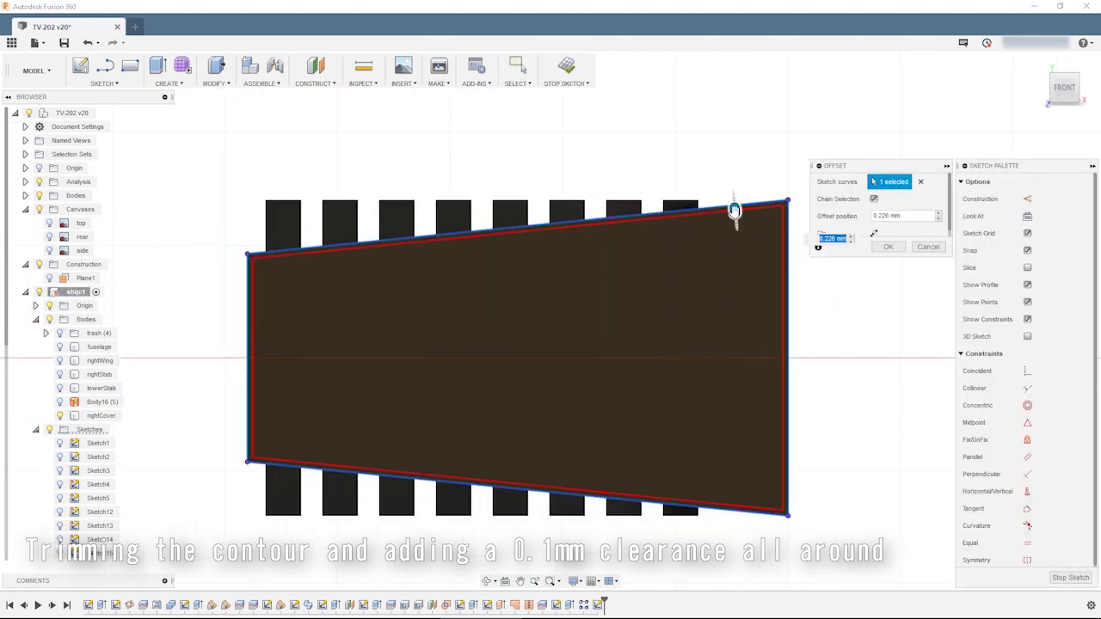
{"action": "left_click_drag", "start_coordinate": [734, 211], "coordinate": [777, 198]}
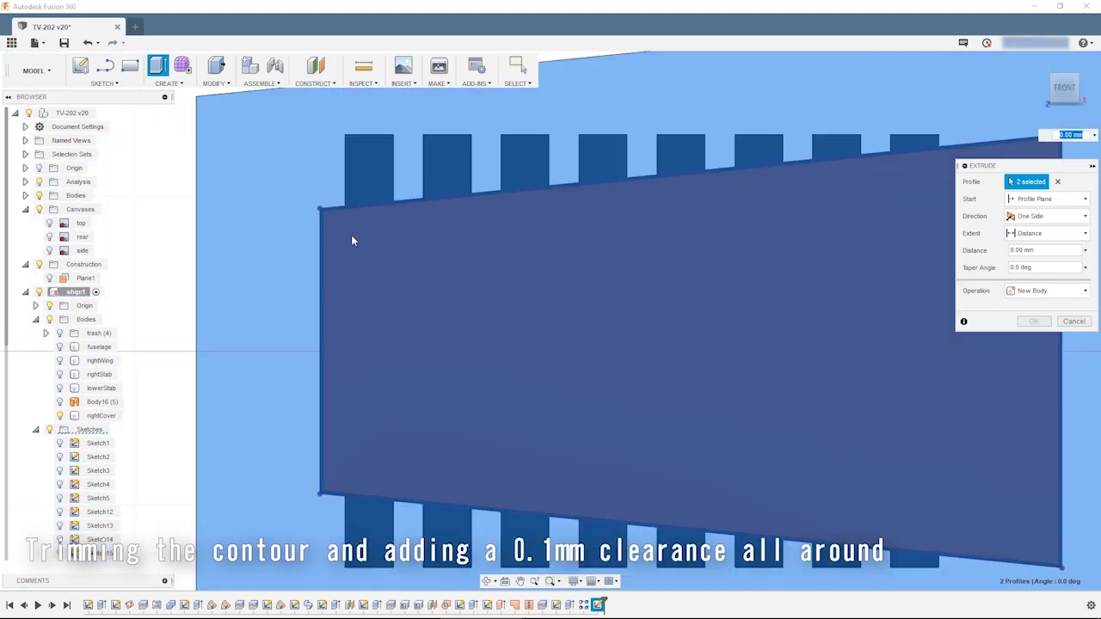
- Cut the inner offset profile 32 mm into the cover to leave a thin shell
{"action": "left_click_drag", "start_coordinate": [451, 310], "coordinate": [584, 131]}
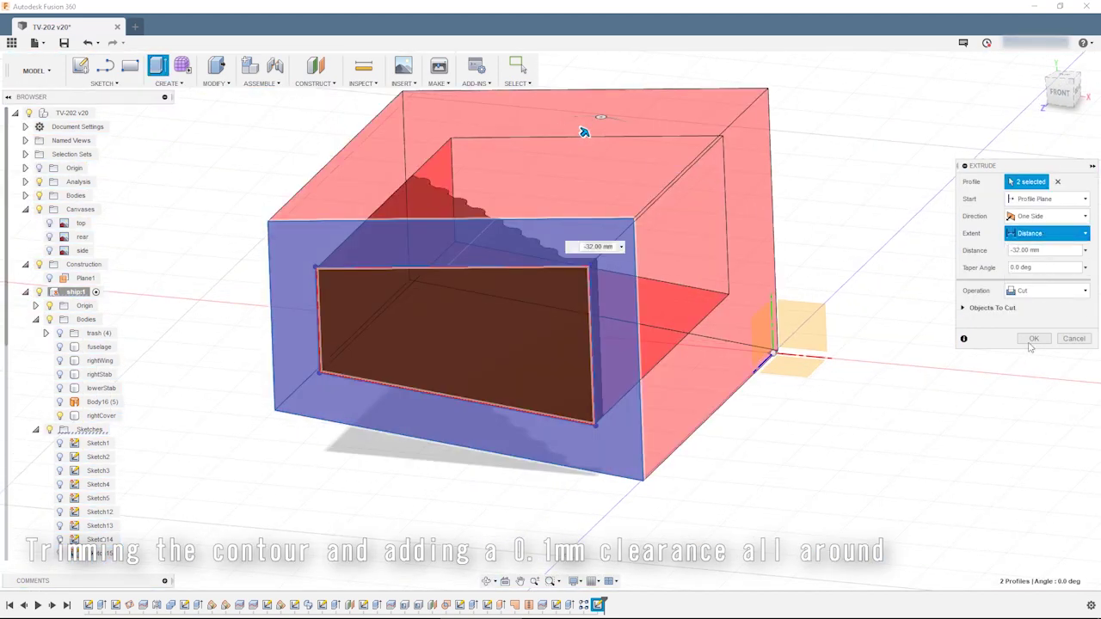
{"action": "left_click", "coordinate": [1031, 341]}
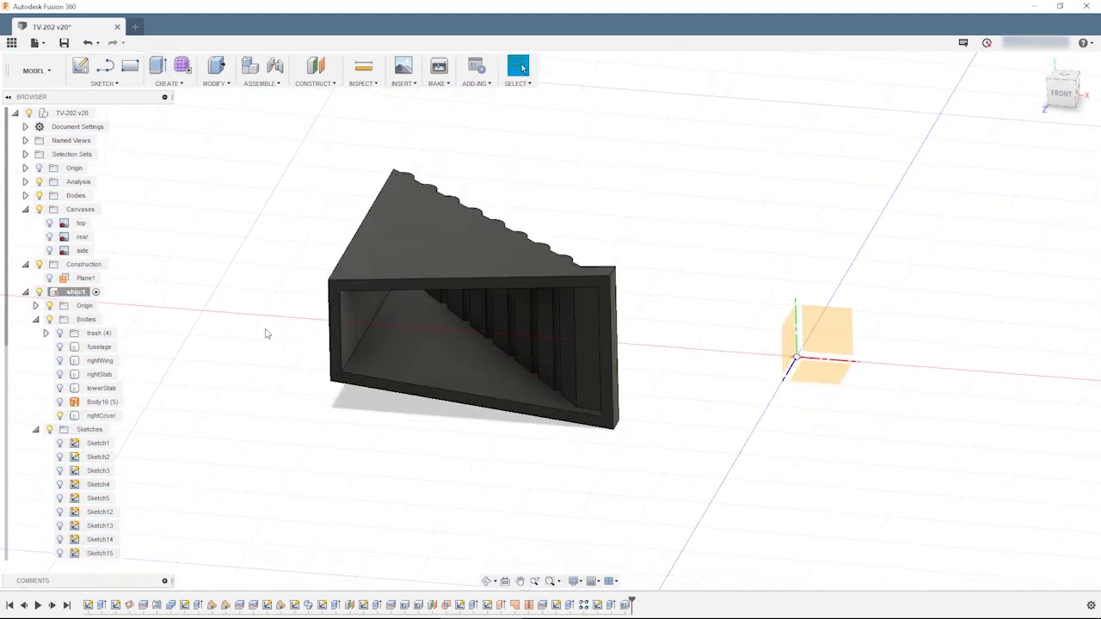
{"action": "mouse_move", "coordinate": [312, 399]}
{"action": "middle_mouse_down", "text": "shift"}
{"action": "mouse_move", "coordinate": [391, 383]}
{"action": "mouse_move", "coordinate": [702, 187]}
{"action": "mouse_move", "coordinate": [693, 270]}
{"action": "mouse_move", "coordinate": [629, 442]}
{"action": "mouse_move", "coordinate": [497, 393]}
{"action": "mouse_move", "coordinate": [731, 425]}
{"action": "middle_mouse_up", "text": "shift"}
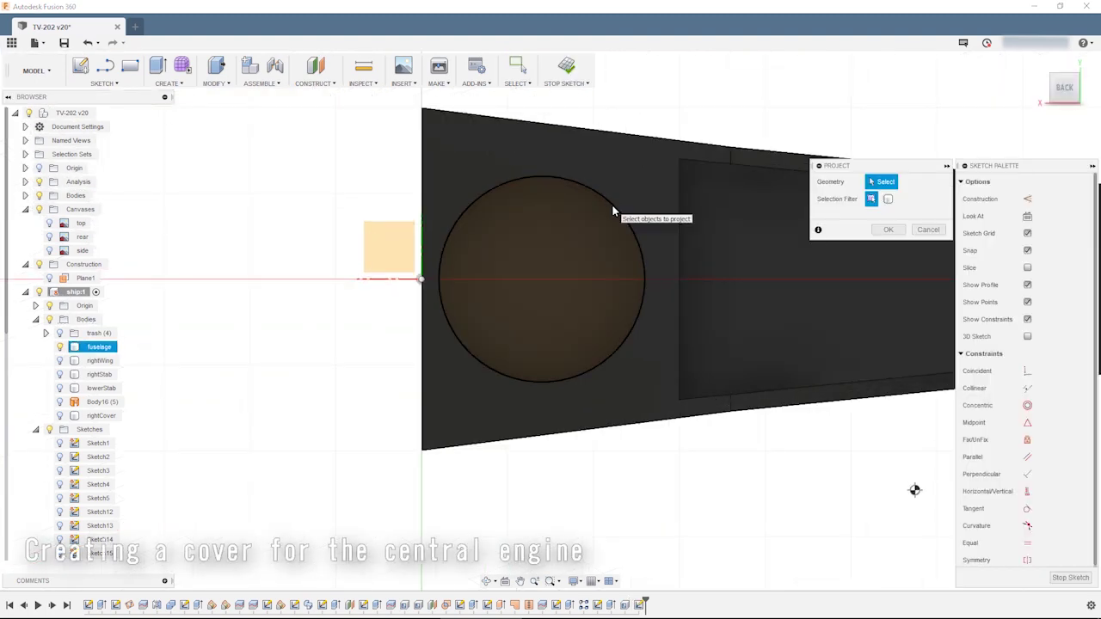
- Project the engine circle on the back face, offset it 0.1 mm and extrude it as a disc
{"action": "left_click", "coordinate": [614, 209]}
{"action": "key", "text": "Return"}
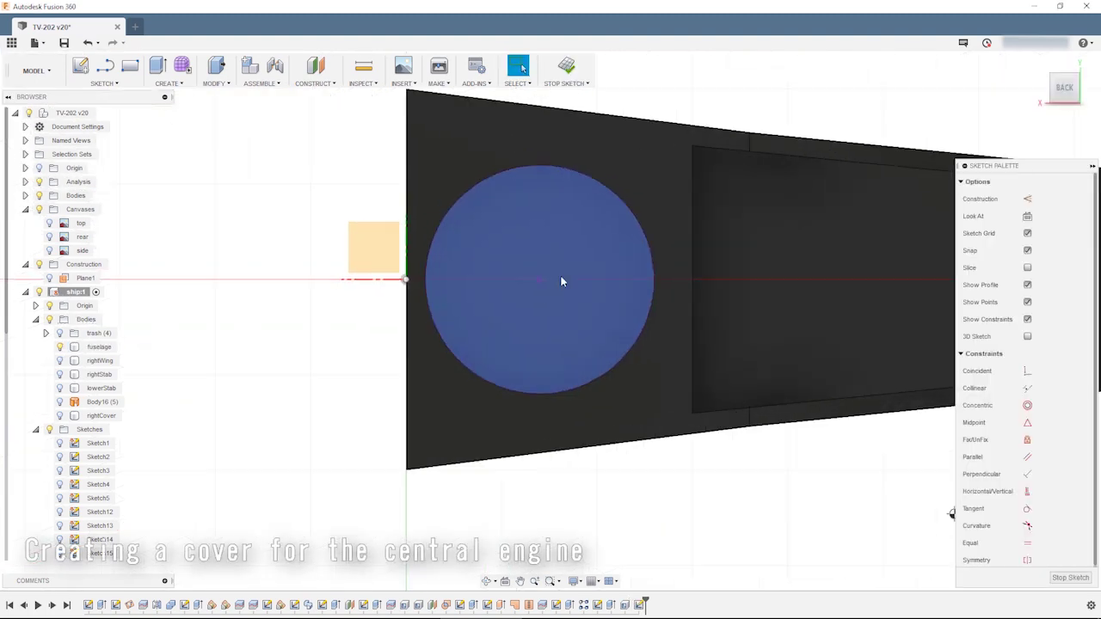
{"action": "key", "text": "o"}
{"action": "left_click", "coordinate": [627, 204]}
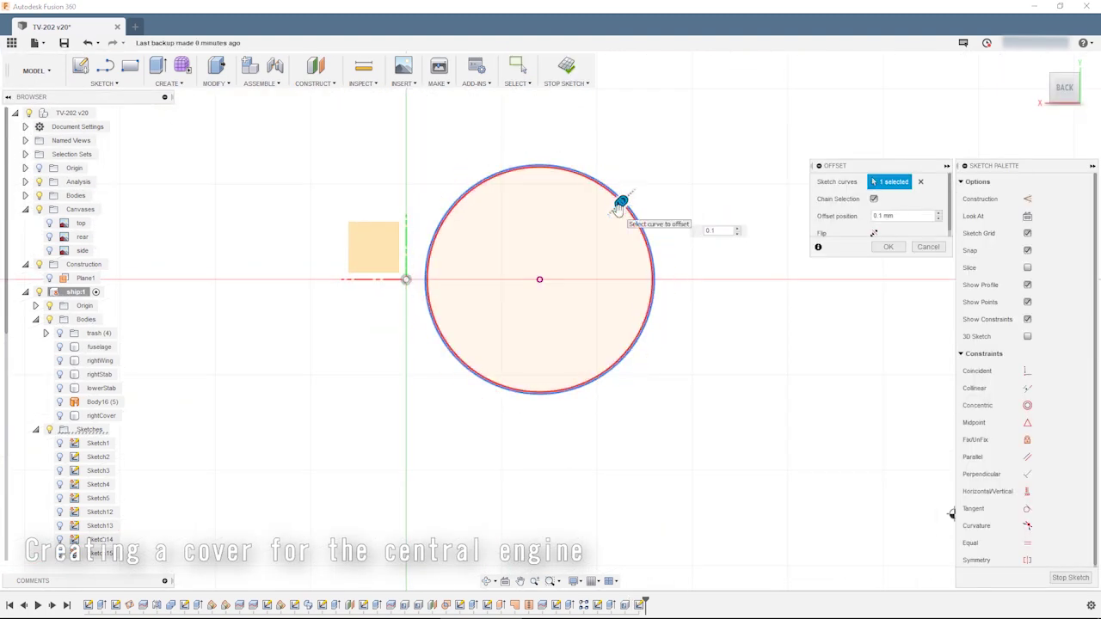
{"action": "key", "text": "Return"}
{"action": "key", "text": "e"}
{"action": "left_click", "coordinate": [573, 220]}
{"action": "key", "text": "Return"}
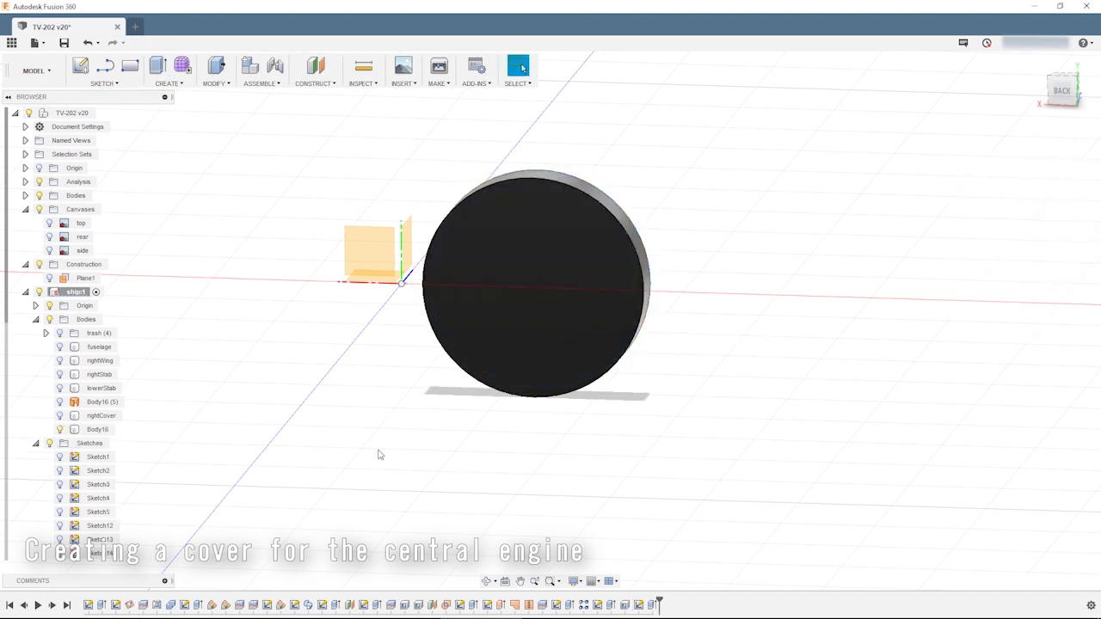
{"action": "middle_click_drag", "start_coordinate": [378, 454], "coordinate": [375, 383], "text": "shift"}
- Sketch a Ø20 mm circle on the XZ plane from the projected disc outline
{"action": "left_click", "coordinate": [383, 232]}
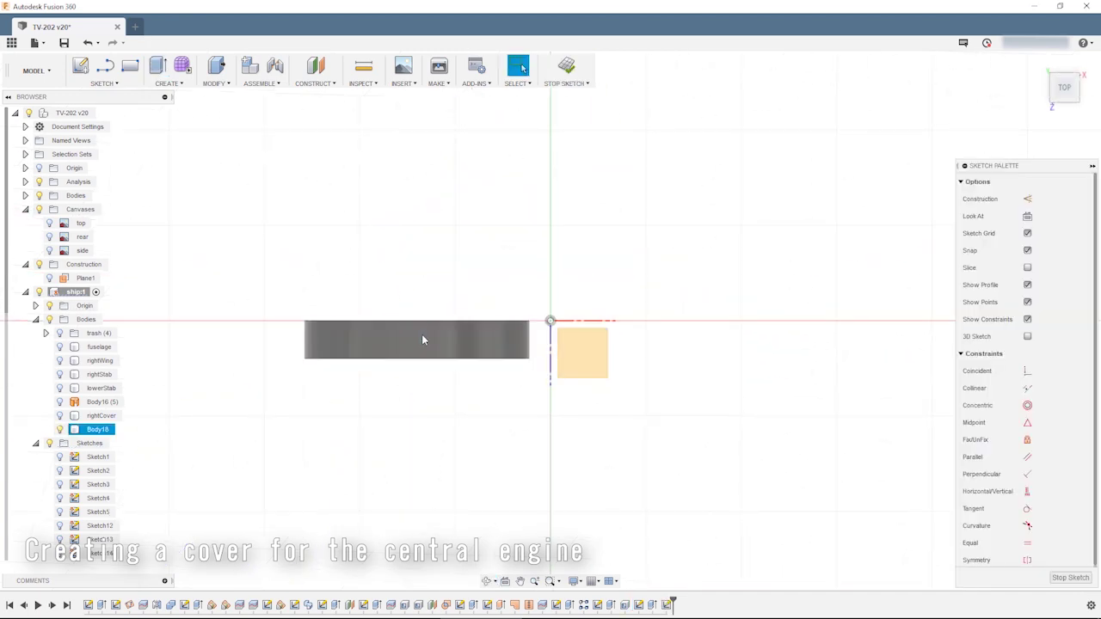
{"action": "key", "text": "p"}
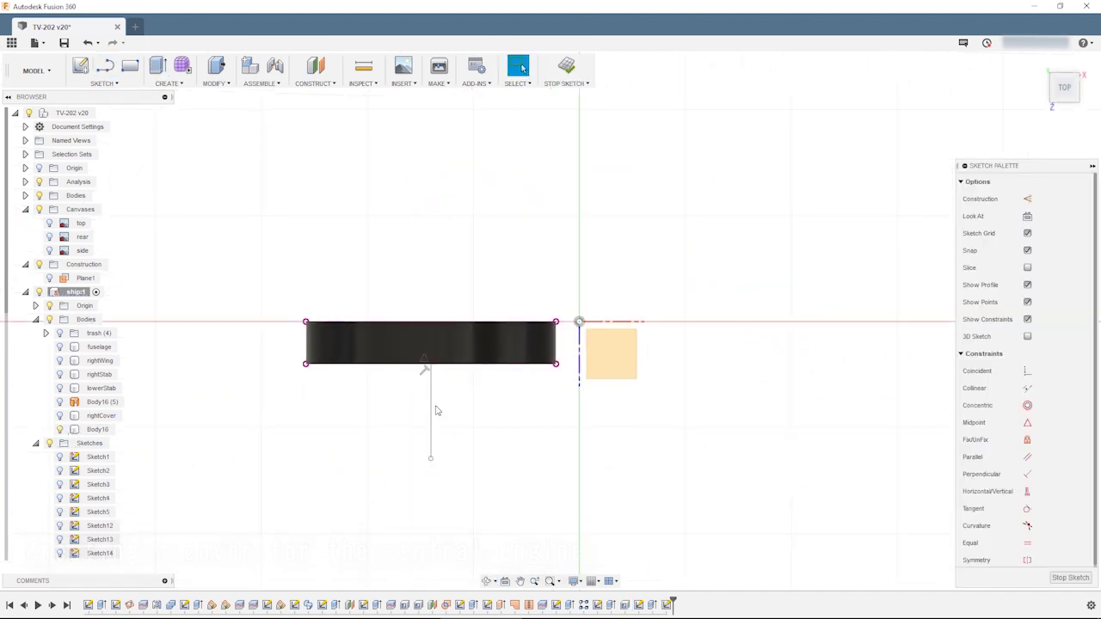
{"action": "left_click", "coordinate": [463, 285]}
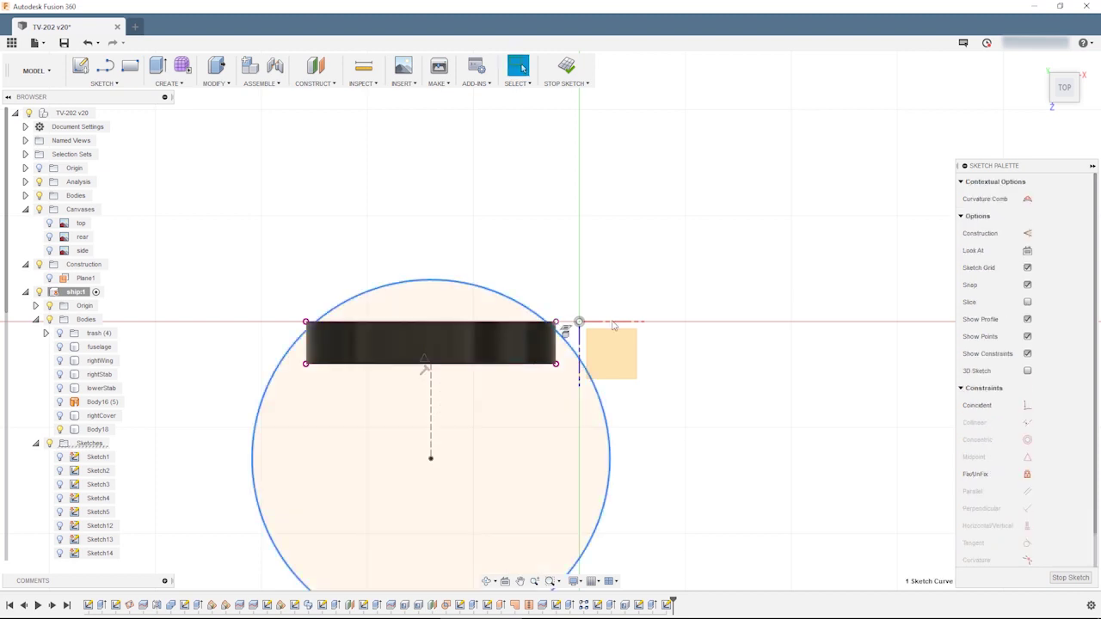
- Revolve the cap profile into a domed engine cover and name the body rightEngine
{"action": "key", "text": "e"}
{"action": "left_click", "coordinate": [463, 303]}
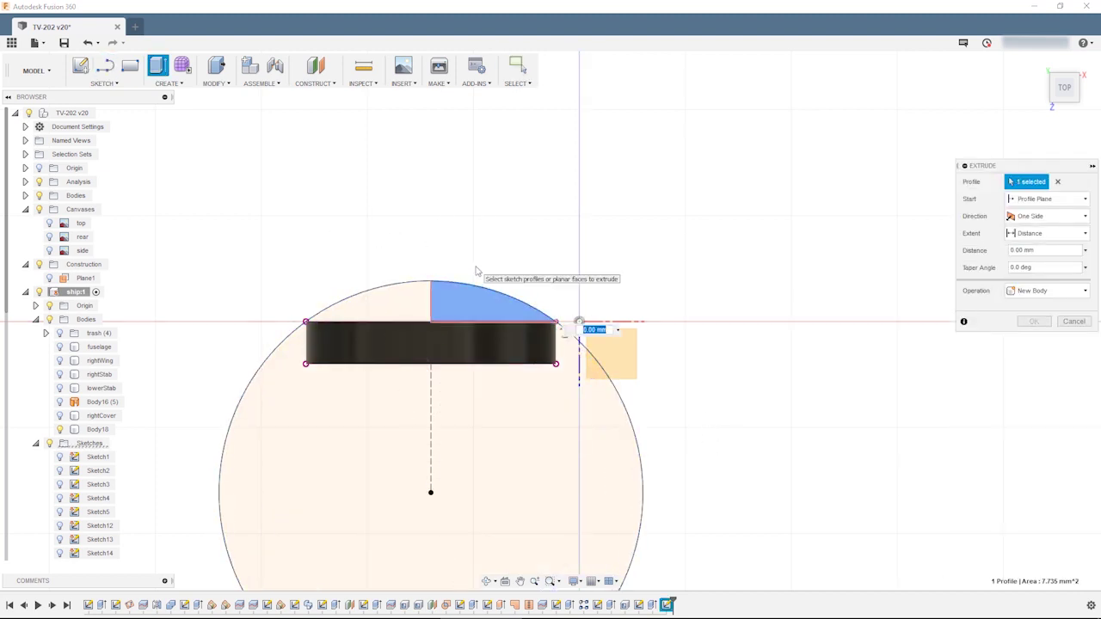
{"action": "key", "text": "r"}
{"action": "left_click", "coordinate": [169, 83]}
{"action": "left_click", "coordinate": [176, 111]}
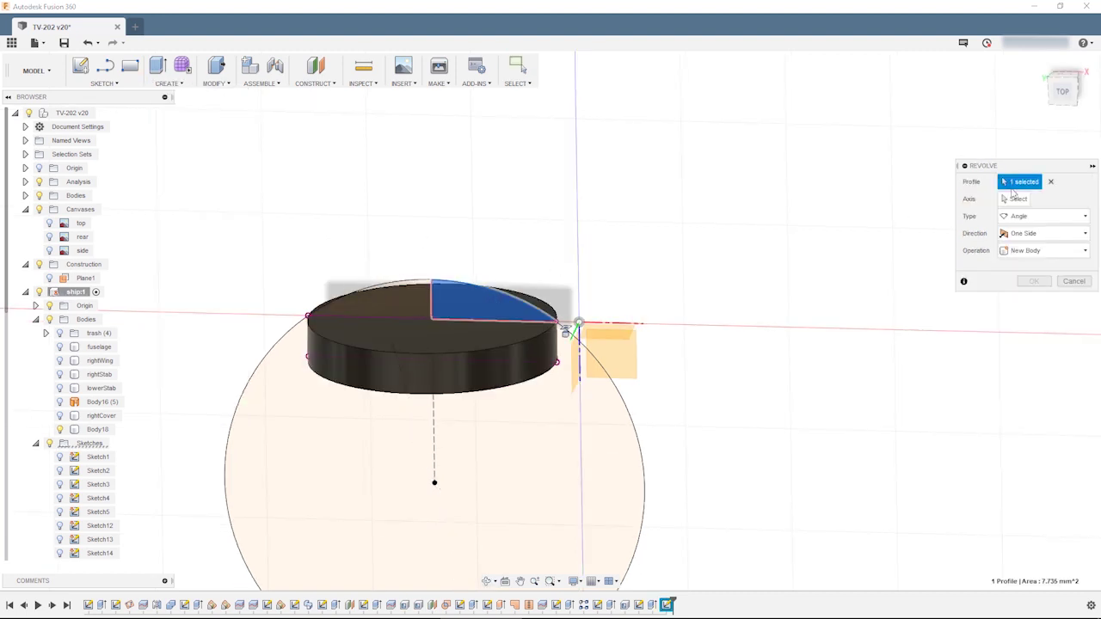
{"action": "left_click", "coordinate": [433, 301]}
{"action": "key", "text": "Return"}
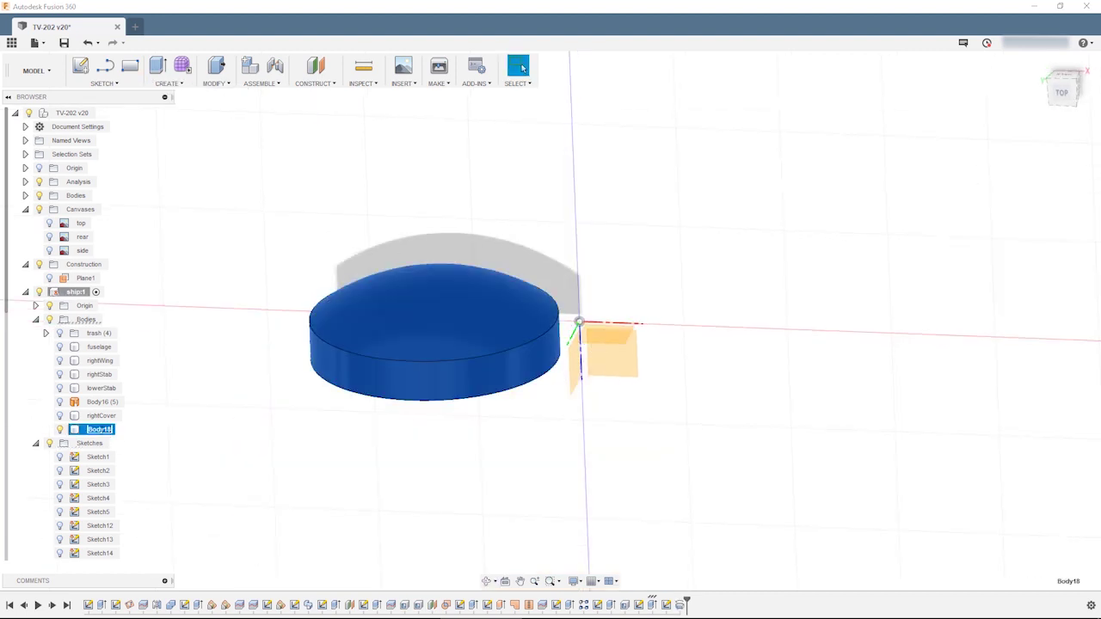
{"action": "type", "text": "rightEngine"}
{"action": "key", "text": "Return"}
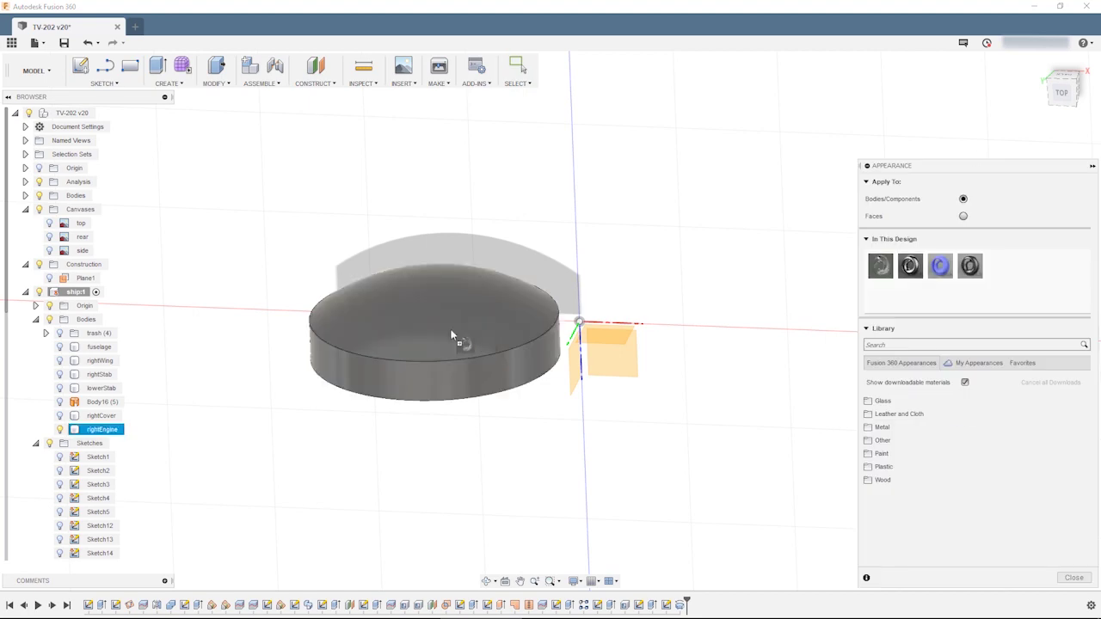
{"action": "middle_click_drag", "start_coordinate": [569, 445], "coordinate": [589, 479], "text": "shift"}
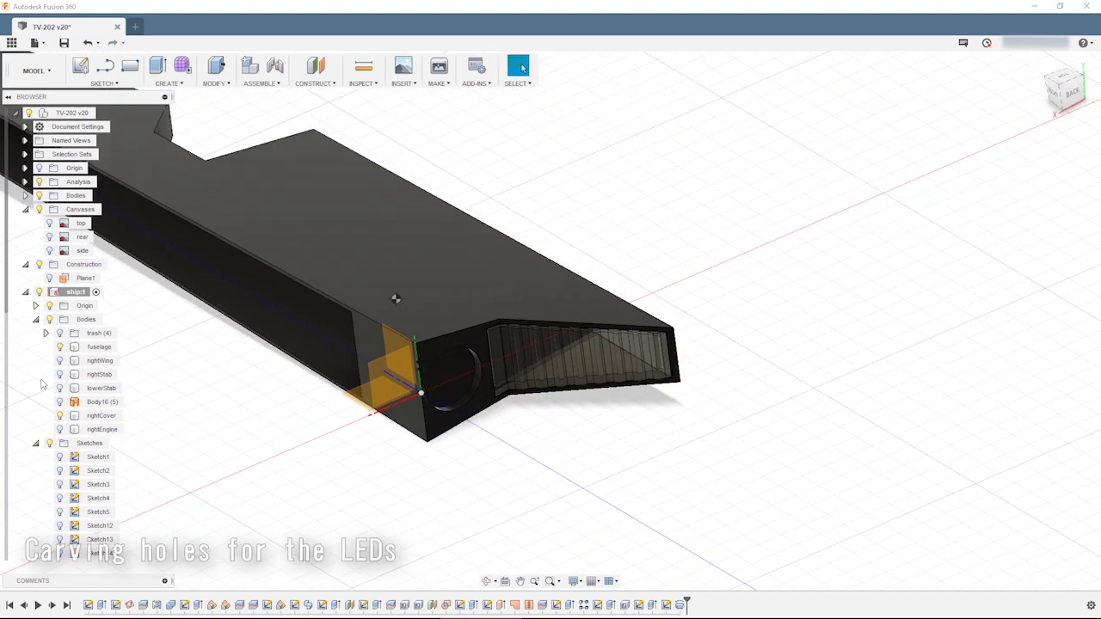
- Sketch on the rear face and offset the engine circle and trapezoid outlines inward
{"action": "left_click", "coordinate": [453, 393]}
{"action": "key", "text": "p"}
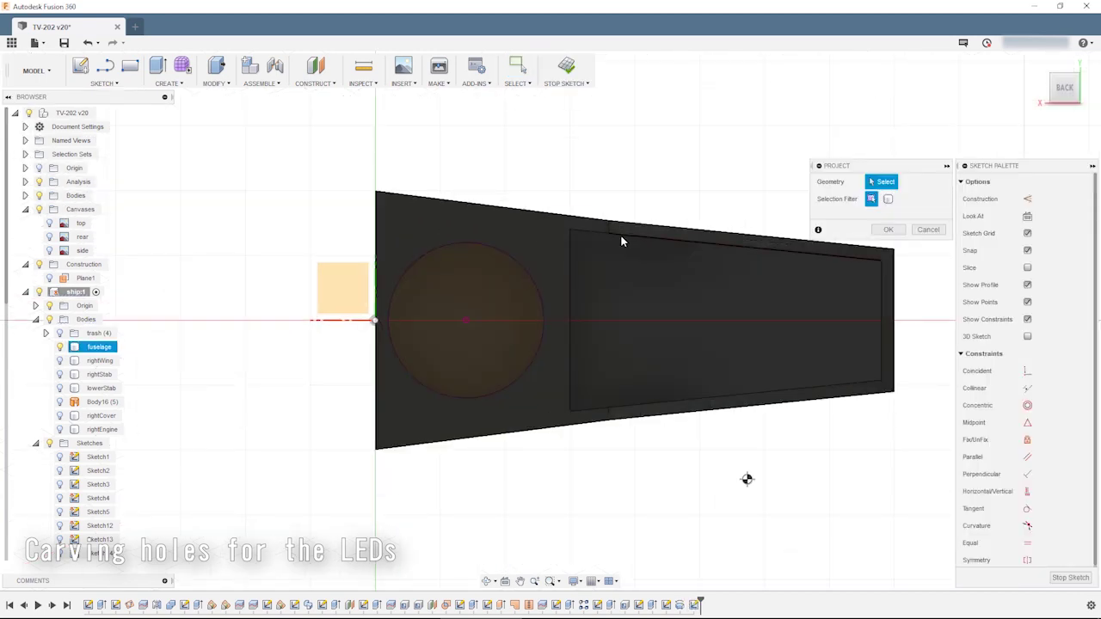
{"action": "scroll", "coordinate": [532, 230], "scroll_direction": "up", "scroll_amount": 1}
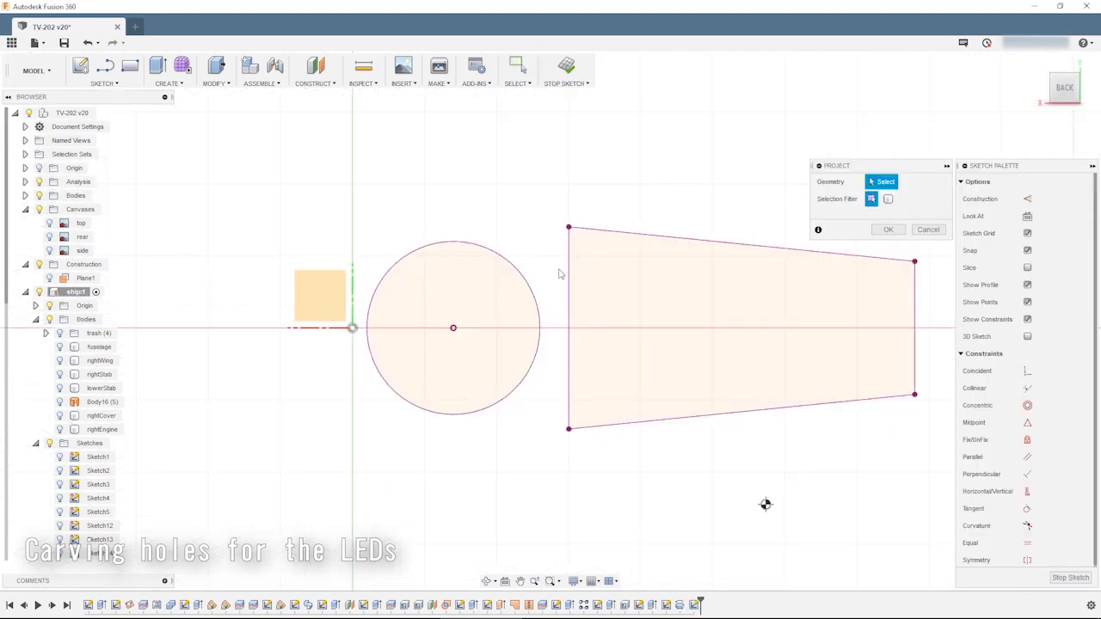
{"action": "key", "text": "Return"}
{"action": "key", "text": "o"}
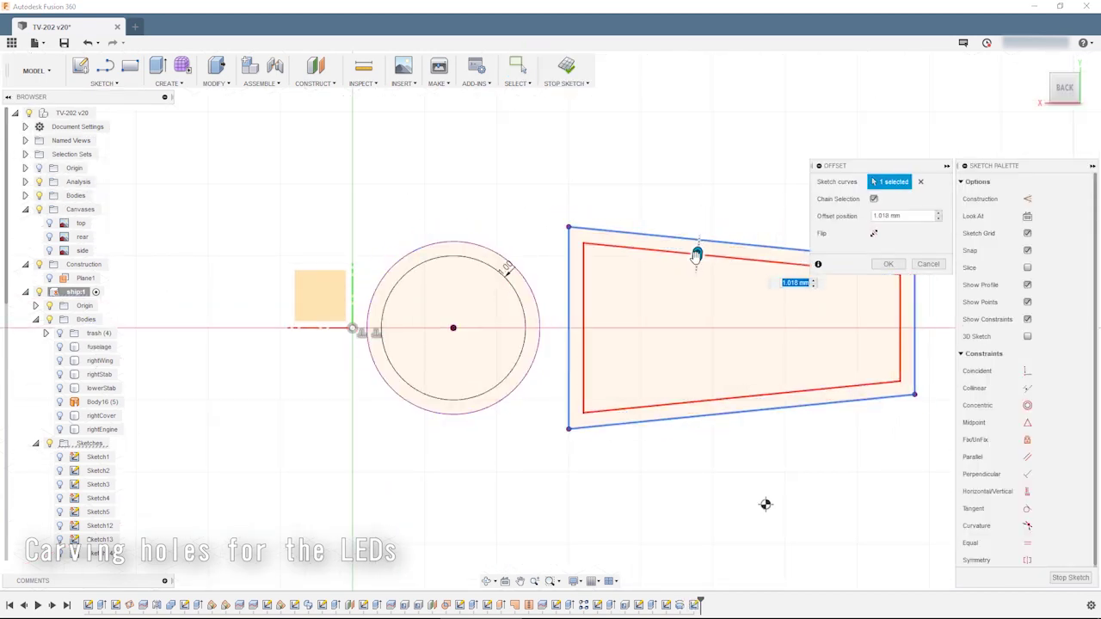
{"action": "key", "text": "Return"}
- Cut both inner profiles as recesses extruded To Object
{"action": "key", "text": "e"}
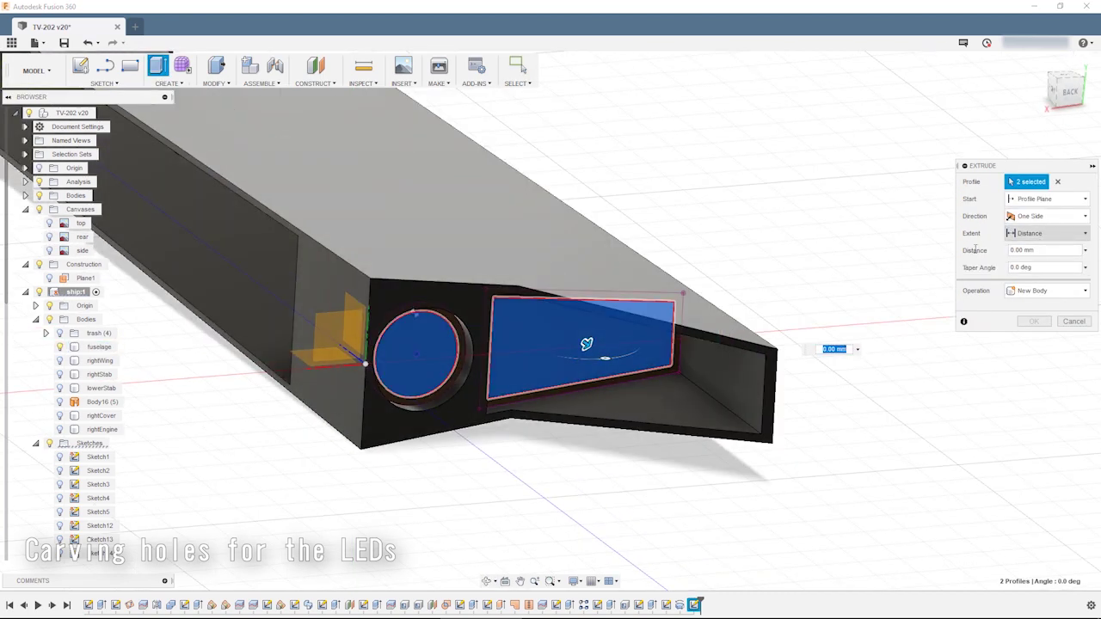
{"action": "left_click", "coordinate": [1049, 233]}
{"action": "left_click", "coordinate": [1032, 250]}
{"action": "left_click", "coordinate": [705, 284]}
{"action": "type", "text": "2"}
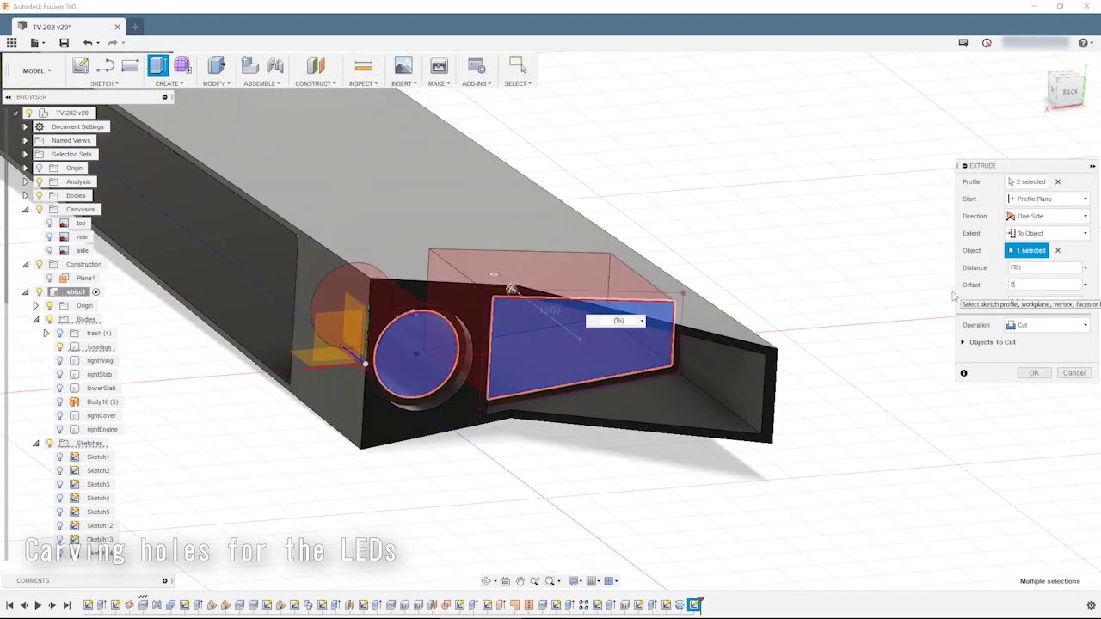
{"action": "key", "text": "Return"}
- Start a sketch on the circular recess floor and draw a circle at the hole centre
{"action": "middle_click_drag", "start_coordinate": [659, 439], "coordinate": [597, 425], "text": "shift"}
{"action": "left_click", "coordinate": [417, 327]}
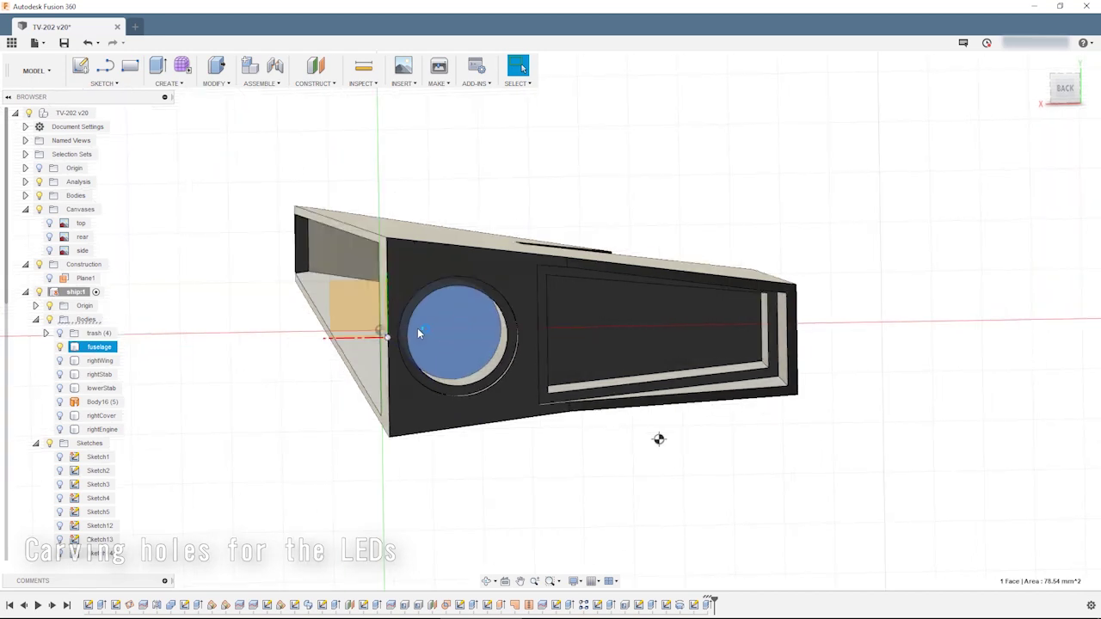
{"action": "key", "text": "c"}
{"action": "left_click", "coordinate": [479, 332]}
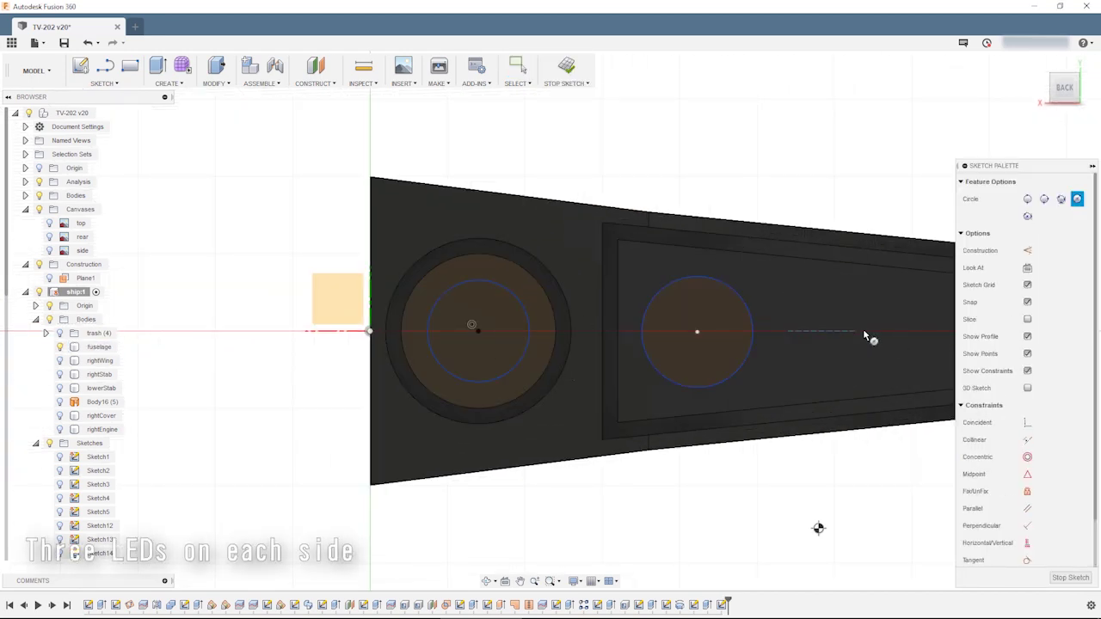
- Centre the middle LED circle on the axis and dimension it 22 mm from the edge
{"action": "middle_click_drag", "start_coordinate": [818, 528], "coordinate": [671, 564]}
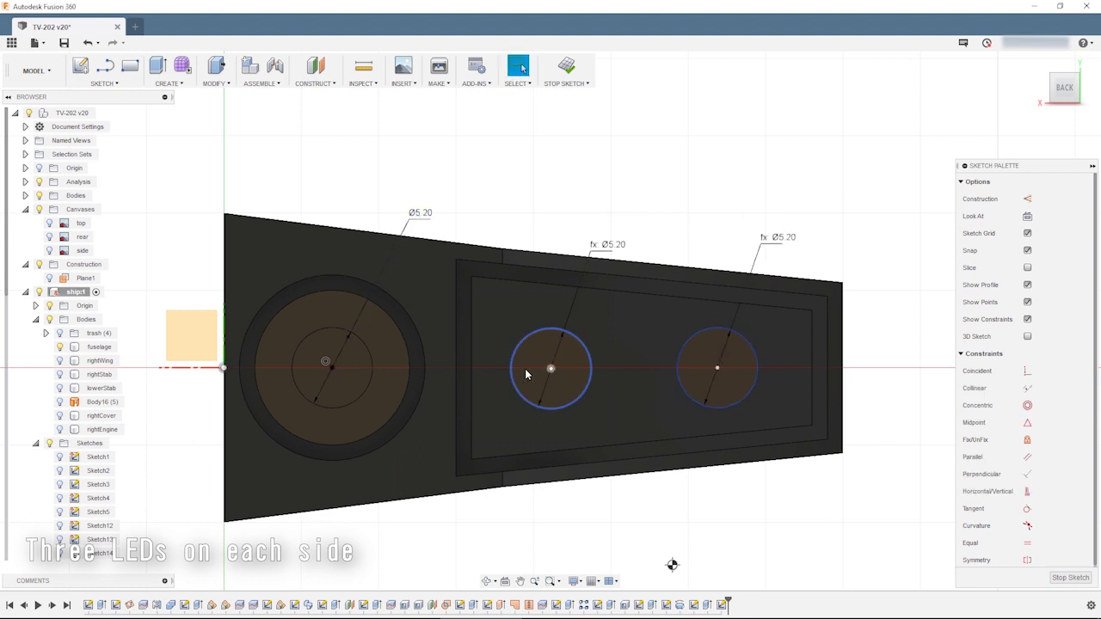
{"action": "left_click_drag", "start_coordinate": [550, 345], "coordinate": [552, 369]}
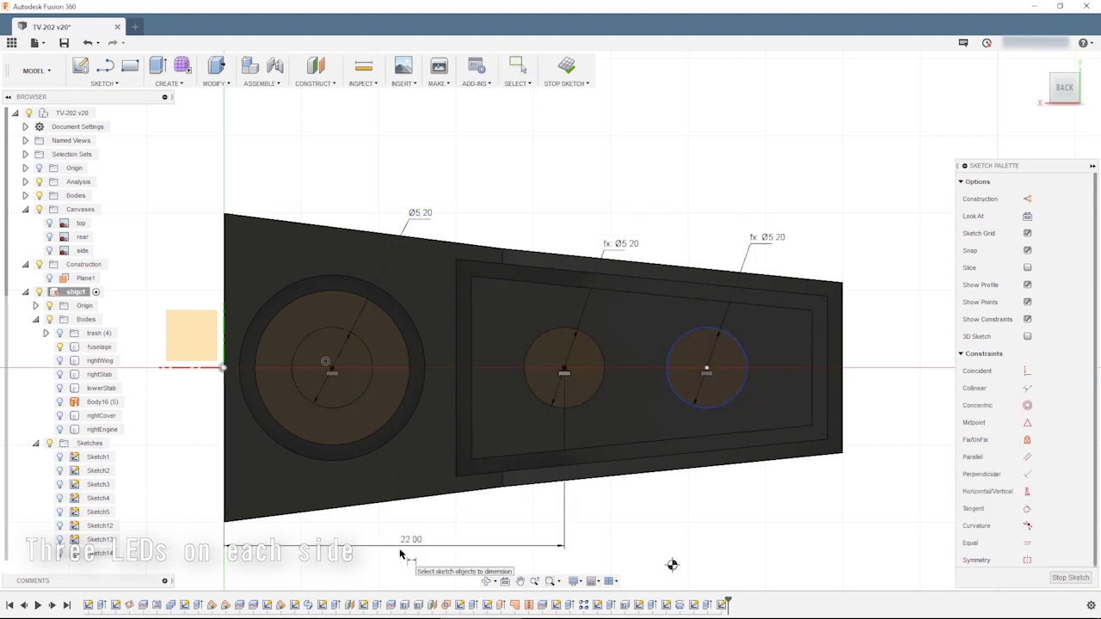
{"action": "scroll", "coordinate": [400, 555], "scroll_direction": "down", "scroll_amount": 1}
{"action": "left_click", "coordinate": [442, 539]}
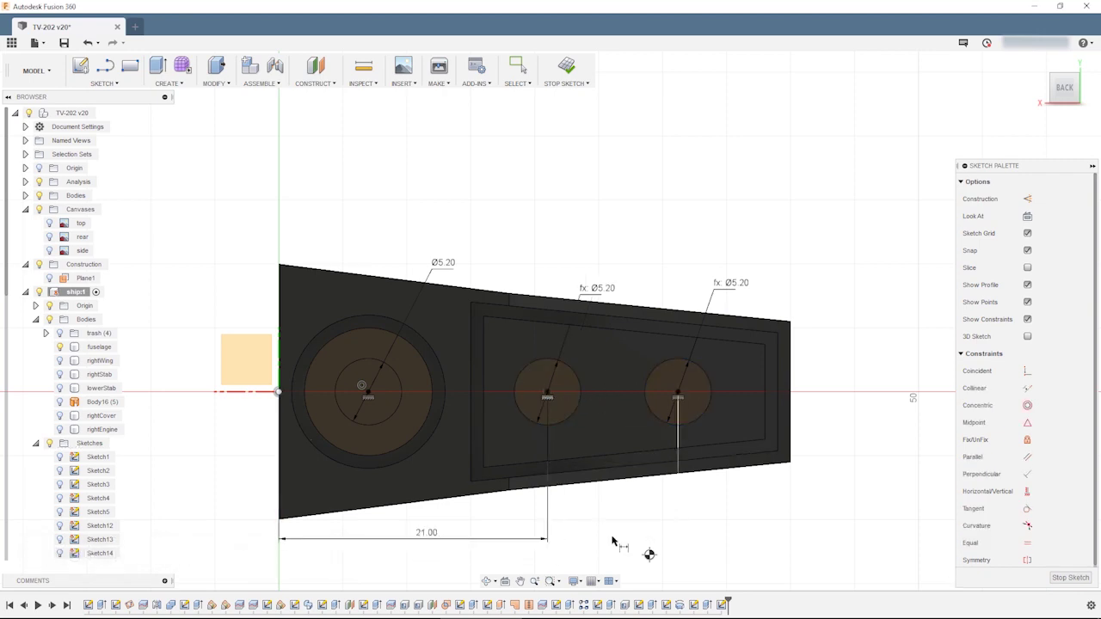
- Cut the three Ø5.20 mm LED circles through the fuselage's rear face
{"action": "key", "text": "e"}
{"action": "left_click", "coordinate": [368, 392]}
{"action": "left_click", "coordinate": [552, 377]}
{"action": "left_click", "coordinate": [675, 394]}
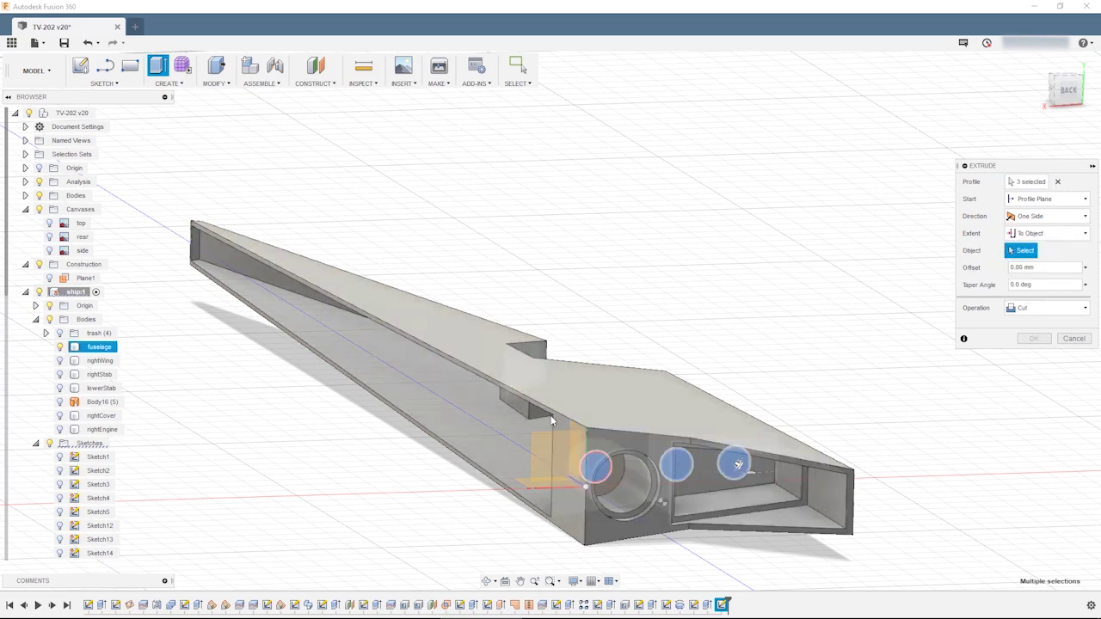
{"action": "key", "text": "Return"}
{"action": "middle_click_drag", "start_coordinate": [552, 415], "coordinate": [477, 496], "text": "shift"}
- Sketch on the front plane and project the three LED hole outlines from the fuselage
{"action": "left_click", "coordinate": [477, 496]}
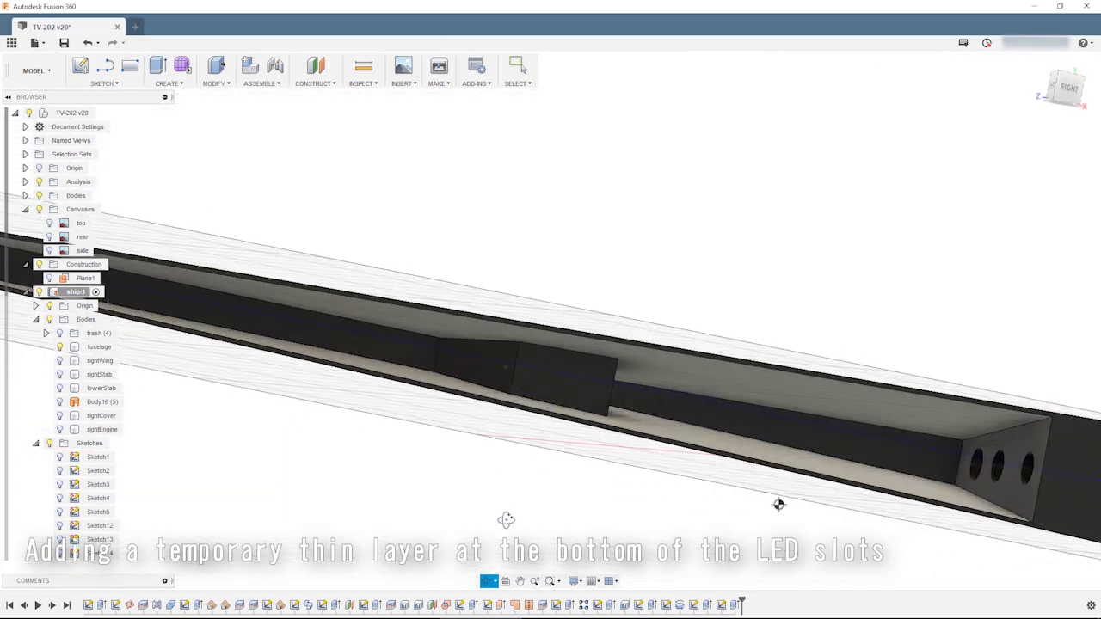
{"action": "right_click", "coordinate": [95, 347]}
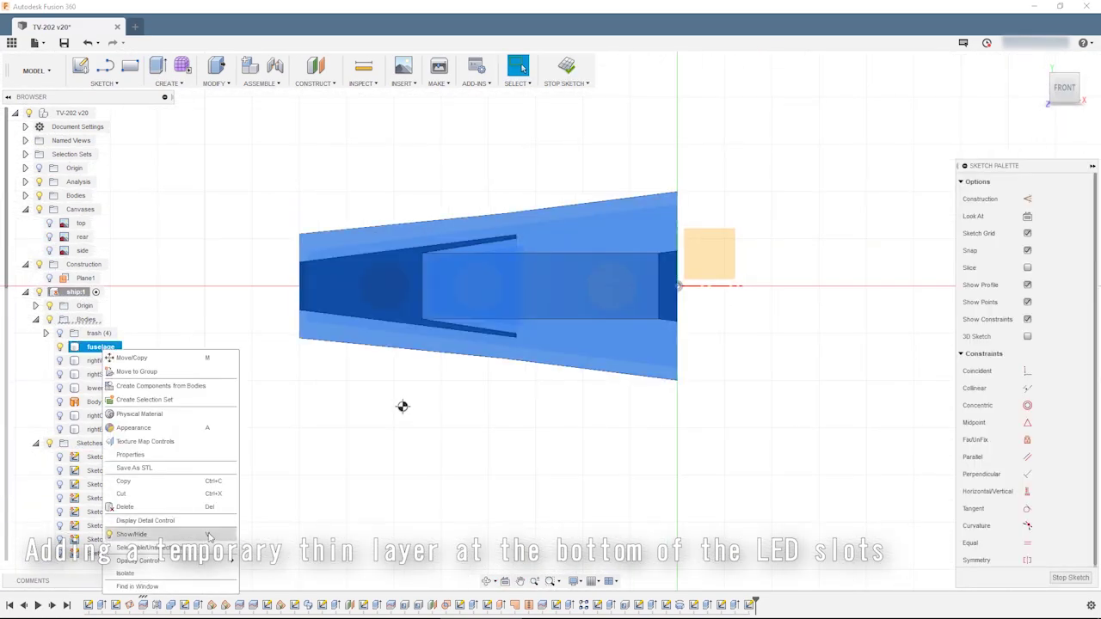
{"action": "left_click", "coordinate": [129, 481]}
{"action": "key", "text": "p"}
{"action": "left_click", "coordinate": [369, 349]}
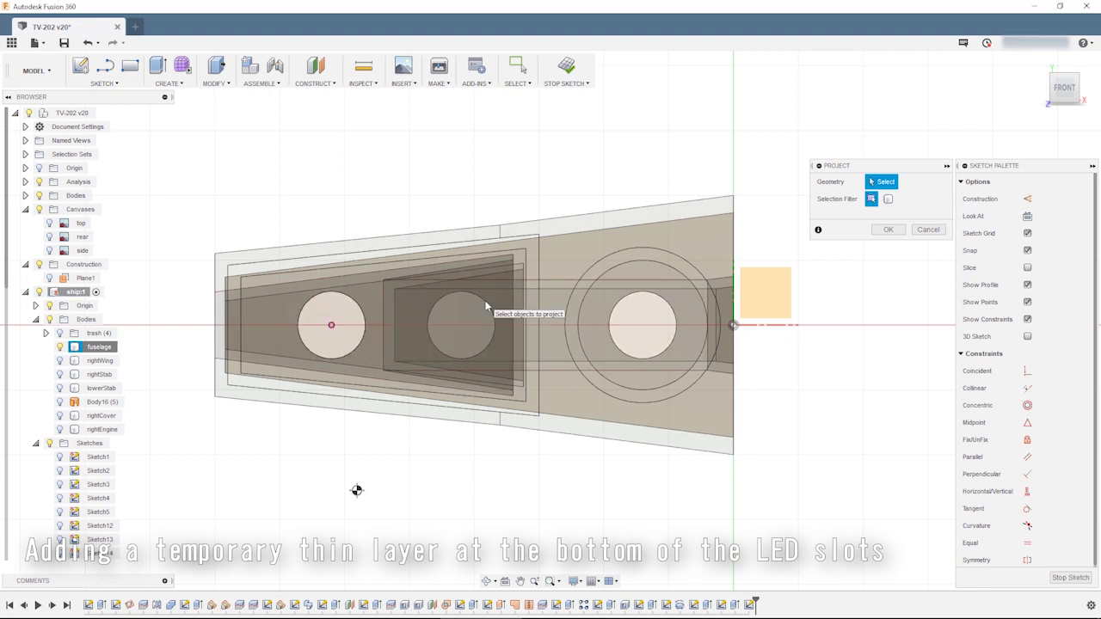
{"action": "left_click_drag", "start_coordinate": [494, 326], "coordinate": [507, 355]}
{"action": "left_click_drag", "start_coordinate": [676, 326], "coordinate": [686, 362]}
{"action": "left_click", "coordinate": [686, 361]}
{"action": "key", "text": "Return"}
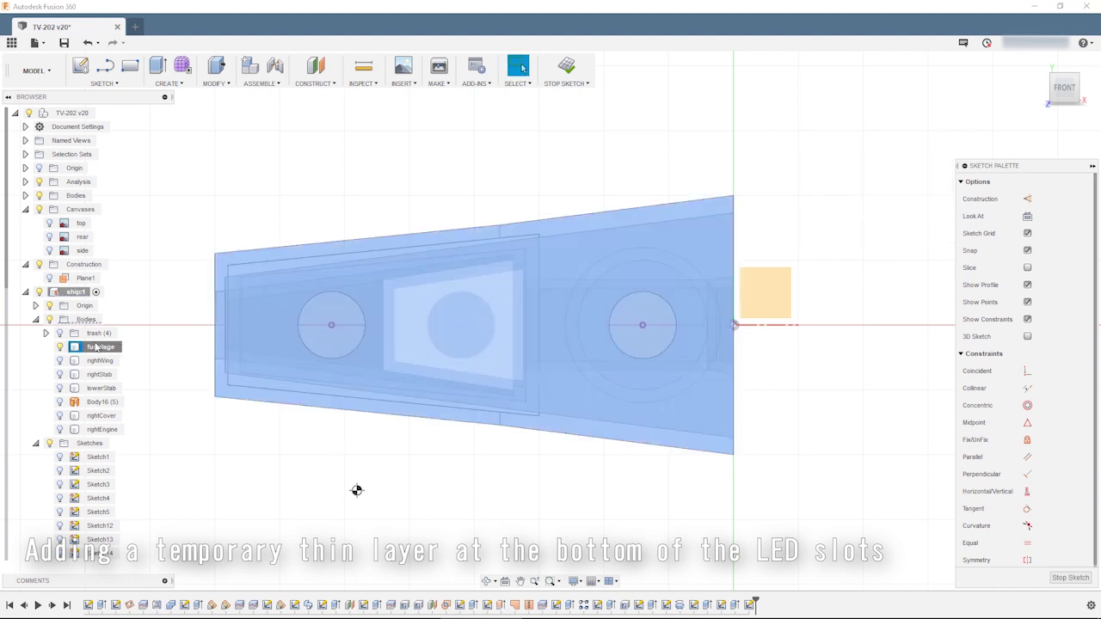
- Extrude the three projected circles as a thin layer closing the hole bottoms
{"action": "left_click", "coordinate": [59, 347]}
{"action": "key", "text": "e"}
{"action": "left_click", "coordinate": [348, 320]}
{"action": "left_click", "coordinate": [348, 320]}
{"action": "left_click", "coordinate": [461, 335]}
{"action": "left_click", "coordinate": [641, 337]}
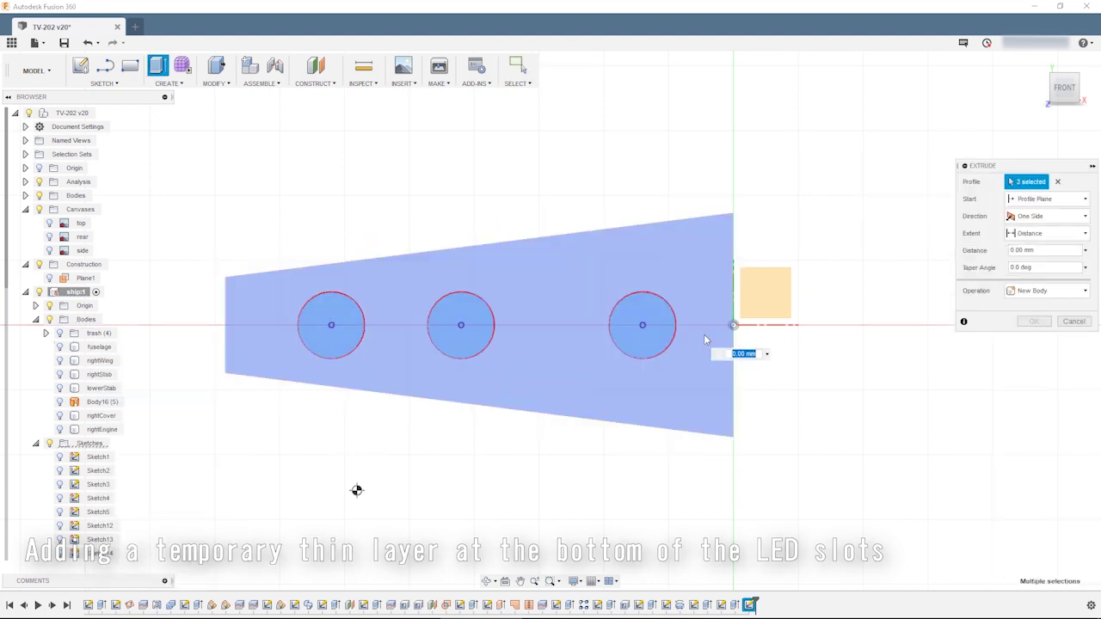
{"action": "key", "text": "Return"}
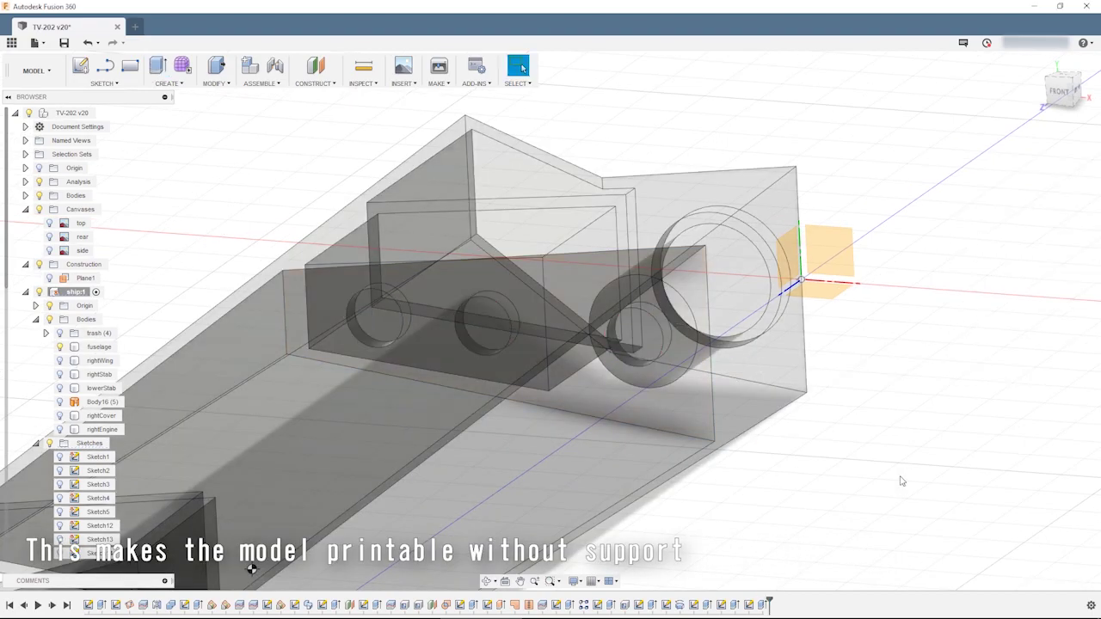
- Show the fuselage body again and view it from the right side
{"action": "right_click", "coordinate": [101, 347]}
{"action": "left_click", "coordinate": [86, 478]}
{"action": "mouse_move", "coordinate": [929, 501]}
{"action": "middle_mouse_down", "text": "shift"}
{"action": "mouse_move", "coordinate": [567, 519]}
{"action": "mouse_move", "coordinate": [823, 442]}
{"action": "mouse_move", "coordinate": [629, 470]}
{"action": "mouse_move", "coordinate": [492, 389]}
{"action": "middle_mouse_up", "text": "shift"}
{"action": "key", "text": "Escape"}
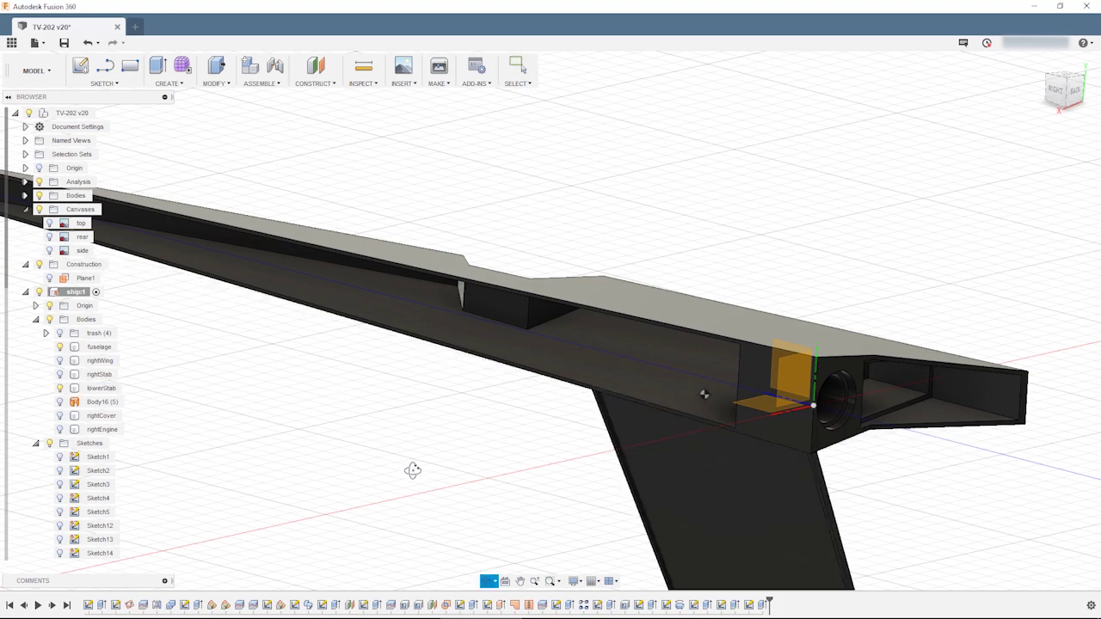
- Draw a rectangle along the bottom edge of the fuselage's right side
{"action": "middle_click_drag", "start_coordinate": [413, 468], "coordinate": [628, 400], "text": "shift"}
{"action": "scroll", "coordinate": [609, 389], "scroll_direction": "up", "scroll_amount": 3}
{"action": "key", "text": "r"}
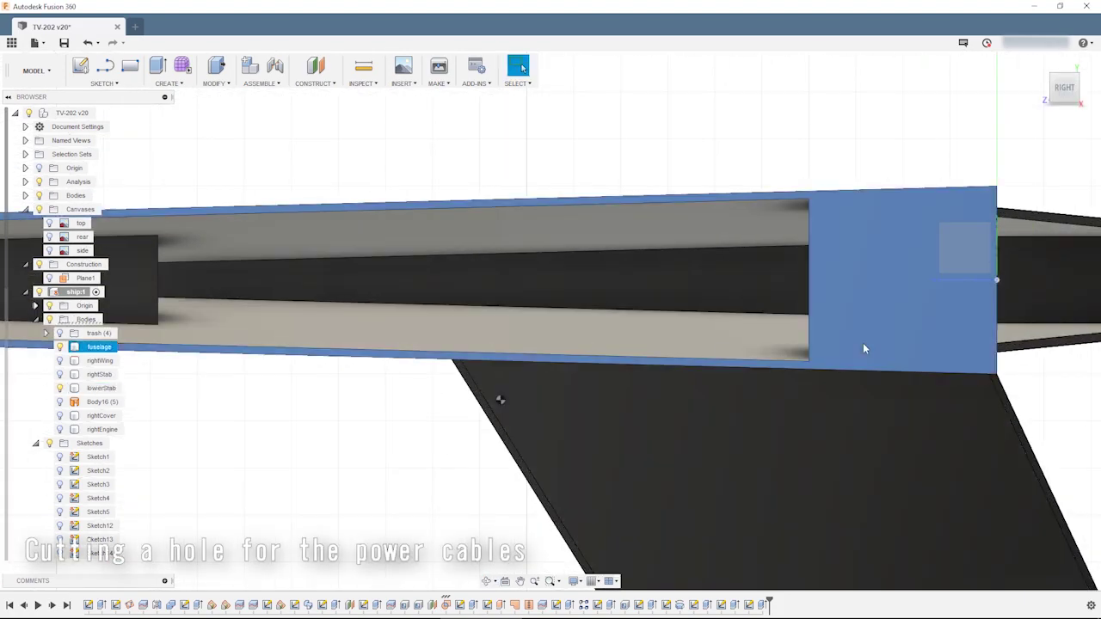
{"action": "left_click", "coordinate": [863, 342]}
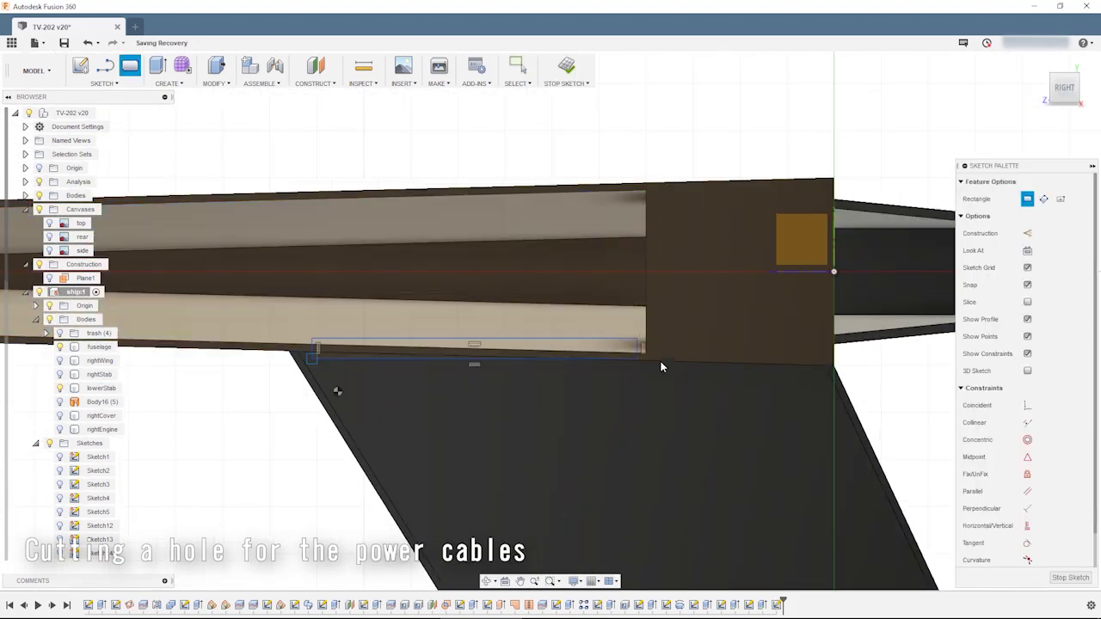
{"action": "left_click", "coordinate": [661, 368]}
{"action": "key", "text": "Escape"}
{"action": "scroll", "coordinate": [637, 362], "scroll_direction": "up", "scroll_amount": 3}
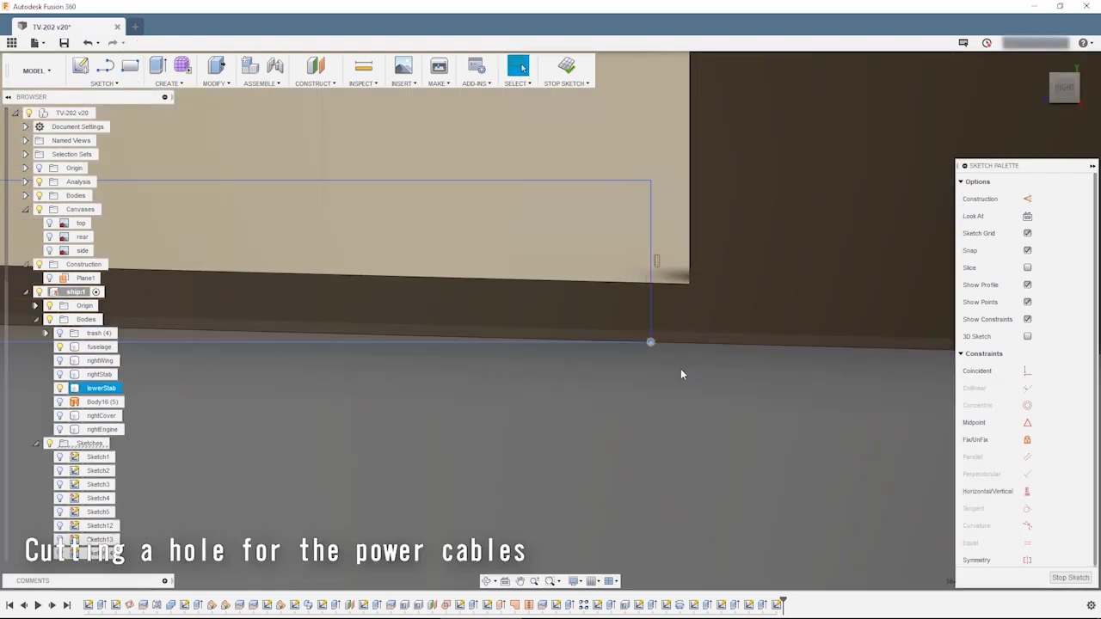
{"action": "scroll", "coordinate": [683, 370], "scroll_direction": "down", "scroll_amount": 2}
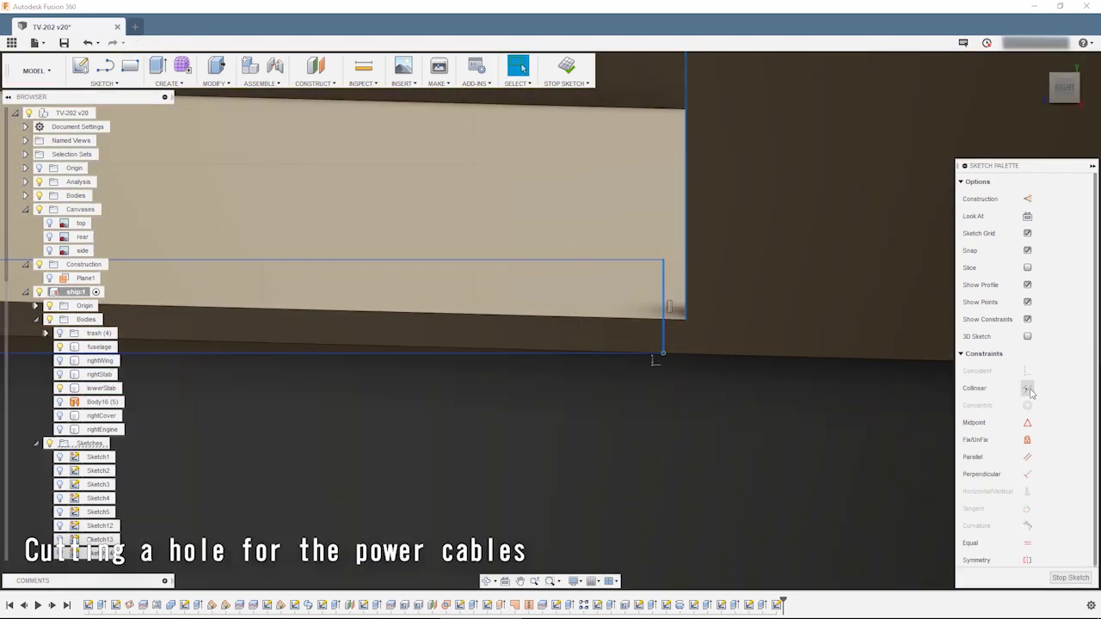
{"action": "middle_click_drag", "start_coordinate": [203, 362], "coordinate": [155, 284], "text": "shift"}
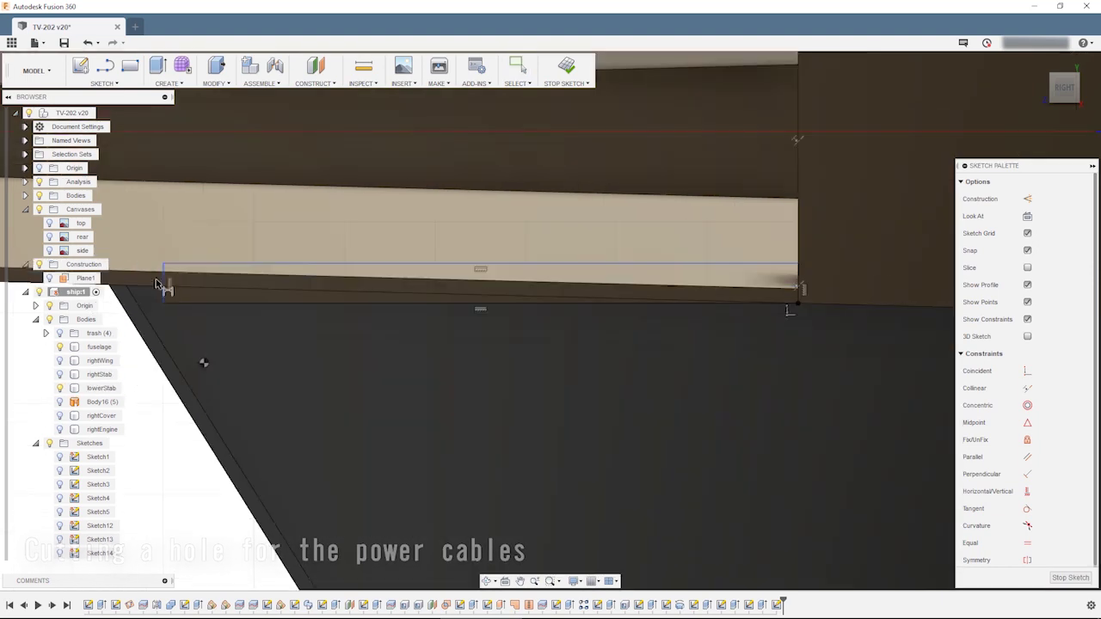
{"action": "middle_click_drag", "start_coordinate": [205, 340], "coordinate": [426, 225]}
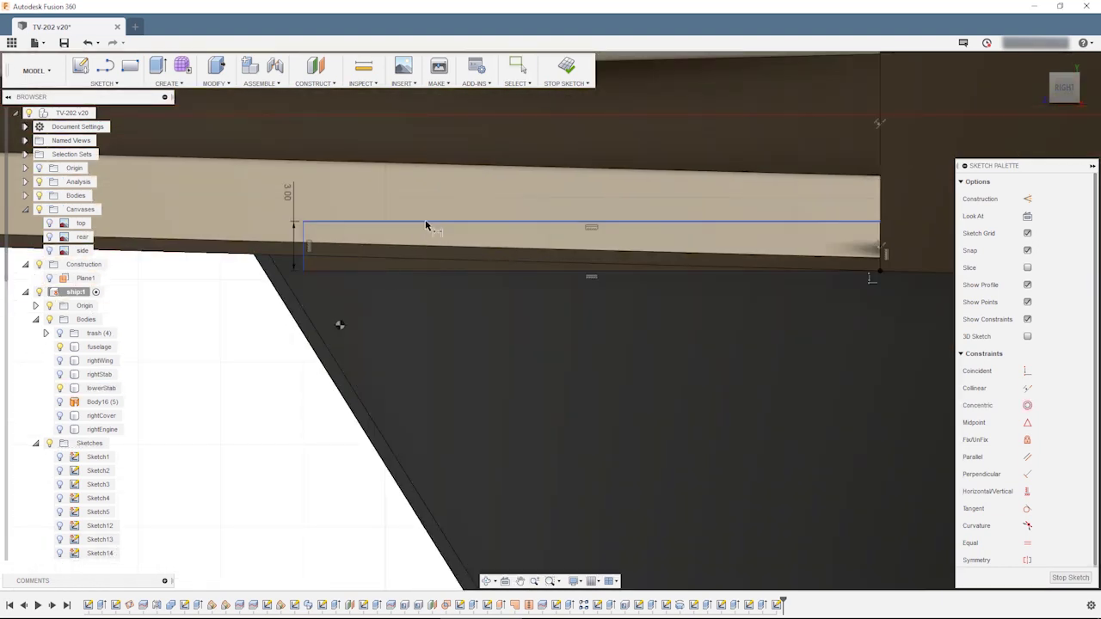
- Cut both rectangle profiles 1.5 mm deep as the cable channel
{"action": "key", "text": "e"}
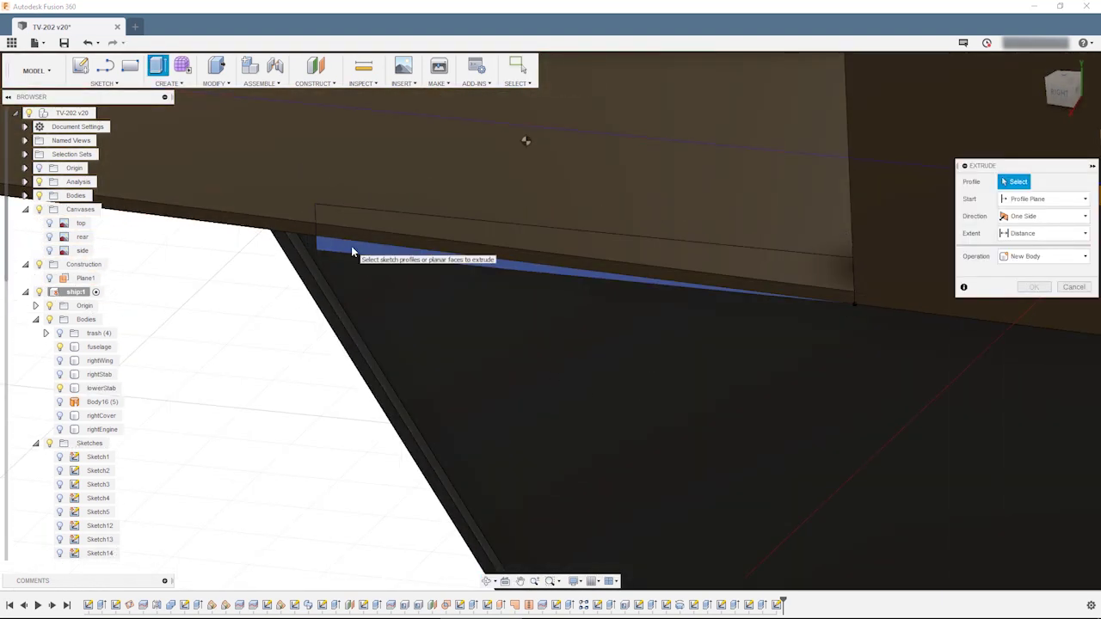
{"action": "left_click", "coordinate": [351, 252]}
{"action": "left_click", "coordinate": [369, 226]}
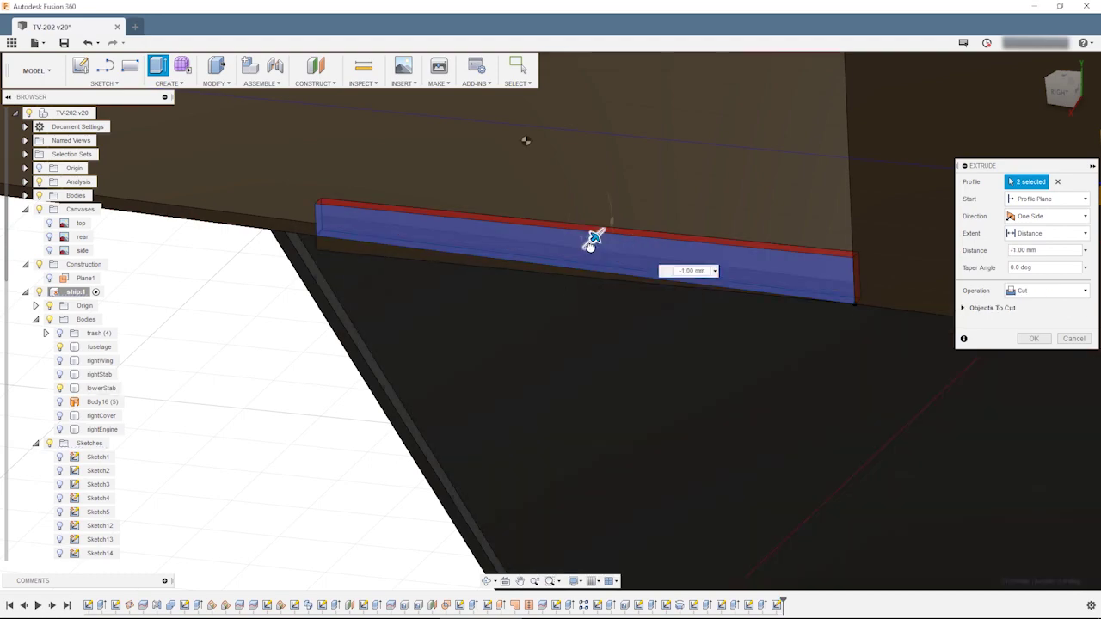
{"action": "left_click_drag", "start_coordinate": [590, 245], "coordinate": [711, 328]}
{"action": "mouse_move", "coordinate": [420, 346]}
{"action": "middle_mouse_down", "text": "shift"}
{"action": "mouse_move", "coordinate": [534, 337]}
{"action": "mouse_move", "coordinate": [924, 248]}
{"action": "mouse_move", "coordinate": [457, 279]}
{"action": "mouse_move", "coordinate": [424, 198]}
{"action": "mouse_move", "coordinate": [489, 351]}
{"action": "mouse_move", "coordinate": [408, 359]}
{"action": "mouse_move", "coordinate": [452, 369]}
{"action": "mouse_move", "coordinate": [500, 281]}
{"action": "mouse_move", "coordinate": [513, 327]}
{"action": "middle_mouse_up", "text": "shift"}
{"action": "key", "text": "Return"}
- Offset a construction plane -80 mm from the rear face, hide the top canvas, and select the fuselage for joining
{"action": "key", "text": "o"}
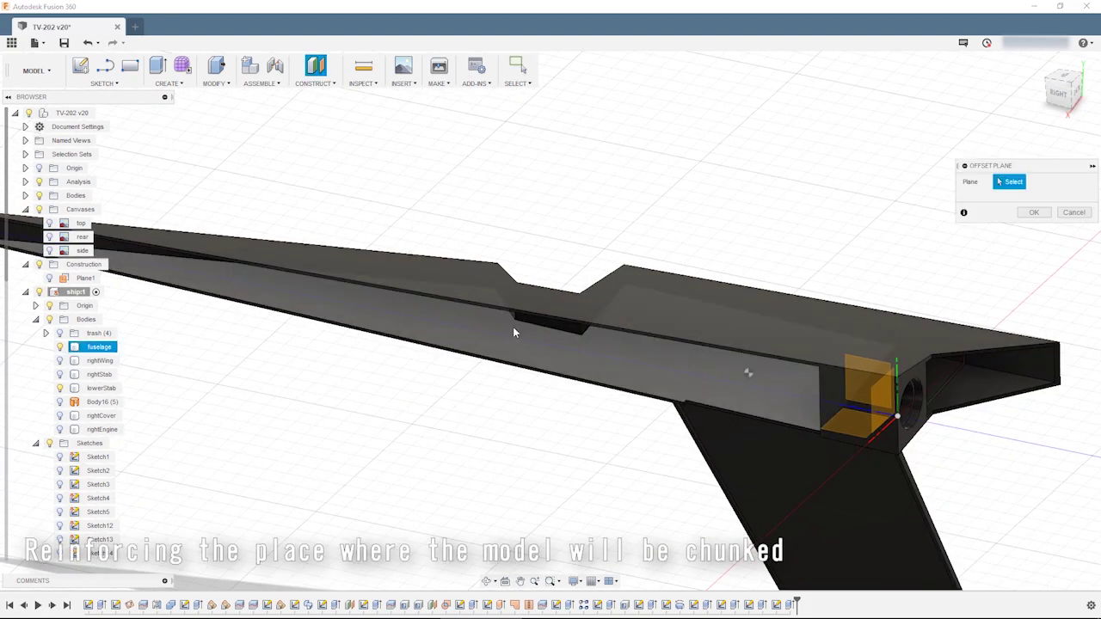
{"action": "left_click", "coordinate": [916, 383]}
{"action": "left_click_drag", "start_coordinate": [921, 376], "coordinate": [597, 302]}
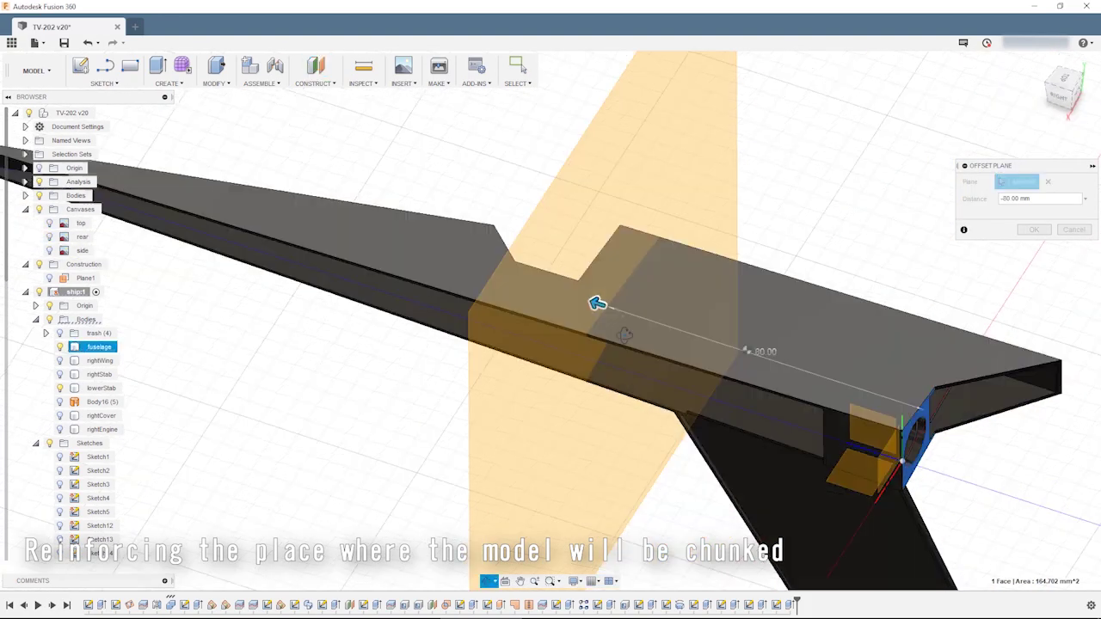
{"action": "scroll", "coordinate": [597, 303], "scroll_direction": "down", "scroll_amount": 5}
{"action": "mouse_move", "coordinate": [597, 309]}
{"action": "middle_mouse_down", "text": "shift"}
{"action": "mouse_move", "coordinate": [652, 366]}
{"action": "mouse_move", "coordinate": [604, 416]}
{"action": "middle_mouse_up", "text": "shift"}
{"action": "scroll", "coordinate": [605, 415], "scroll_direction": "up", "scroll_amount": 5}
{"action": "key", "text": "Return"}
{"action": "left_click", "coordinate": [50, 223]}
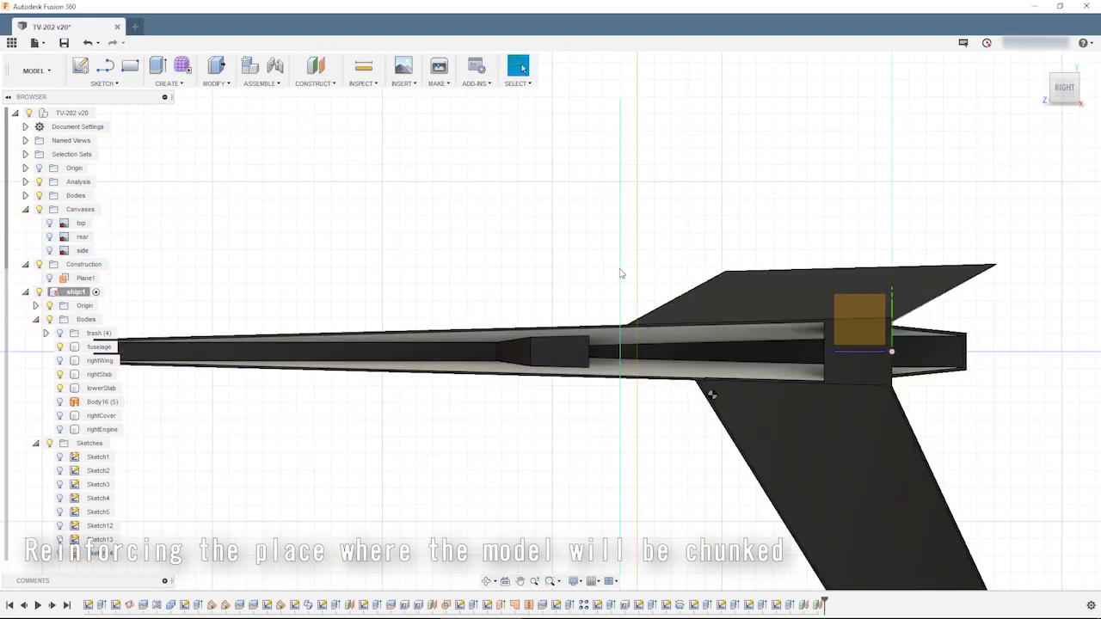
{"action": "key", "text": "Return"}
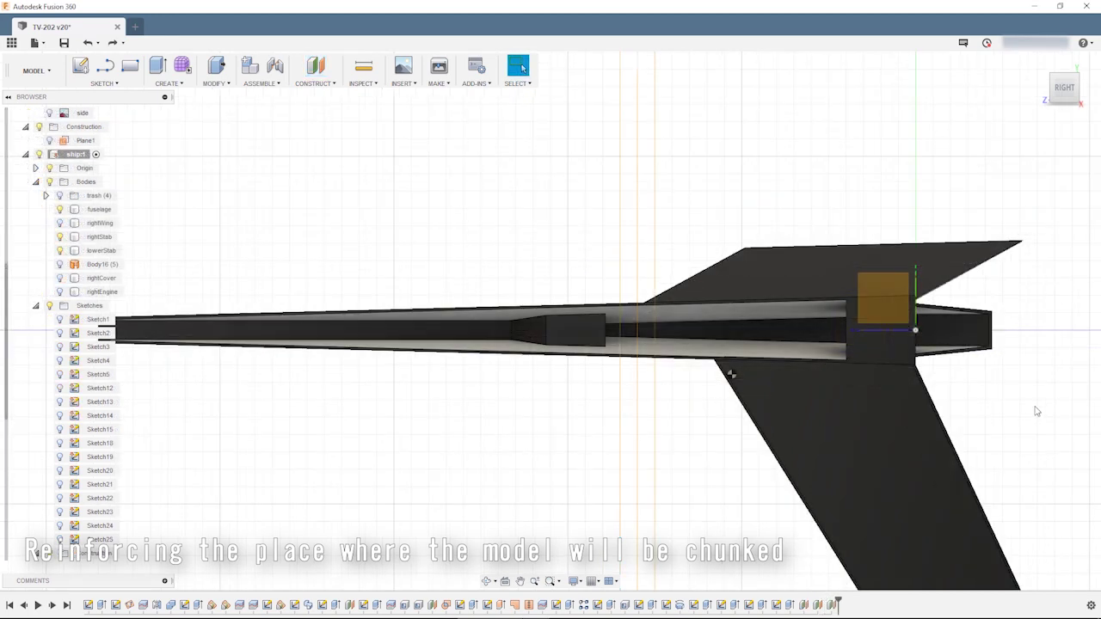
{"action": "left_click", "coordinate": [456, 327]}
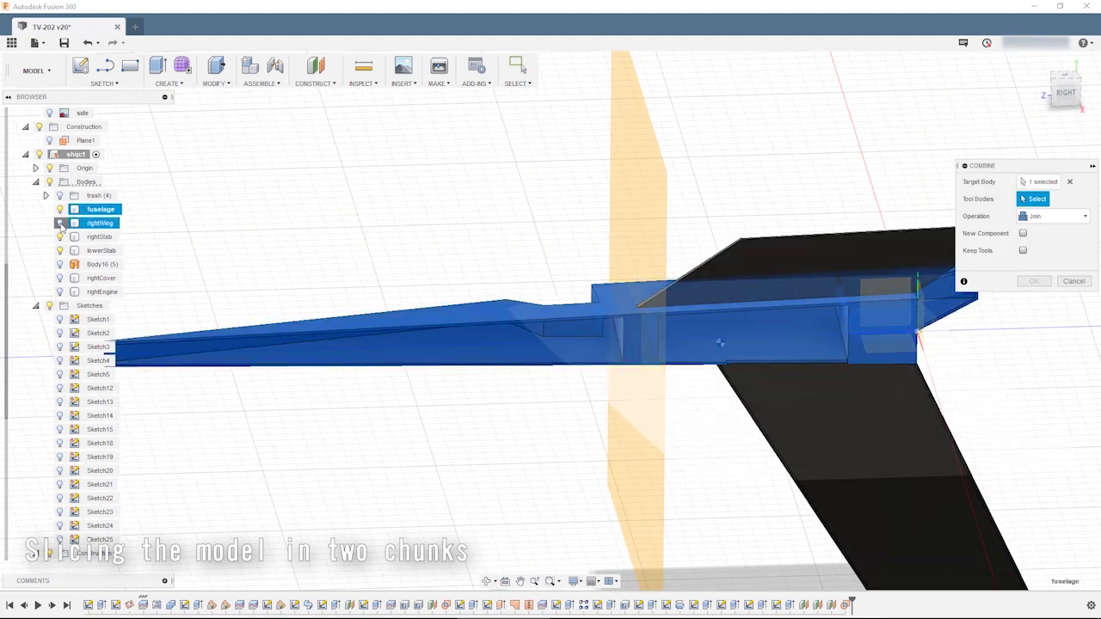
- Name the joined body ship, split it at the plane, and name the halves shipFront and shipRear
{"action": "type", "text": "ship"}
{"action": "key", "text": "Return"}
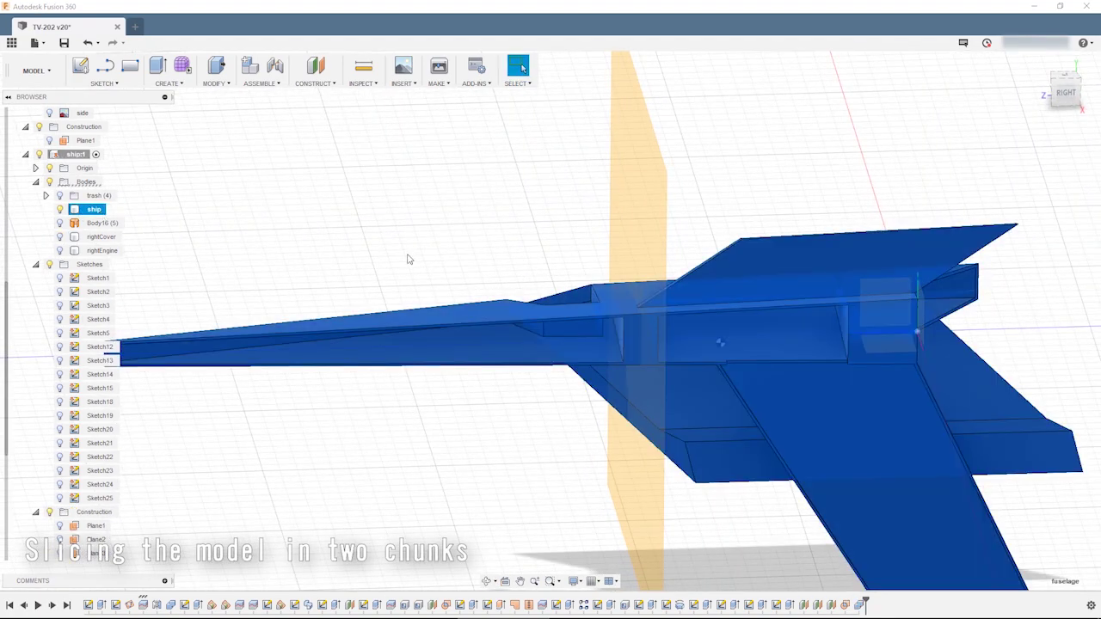
{"action": "left_click", "coordinate": [642, 193]}
{"action": "key", "text": "Return"}
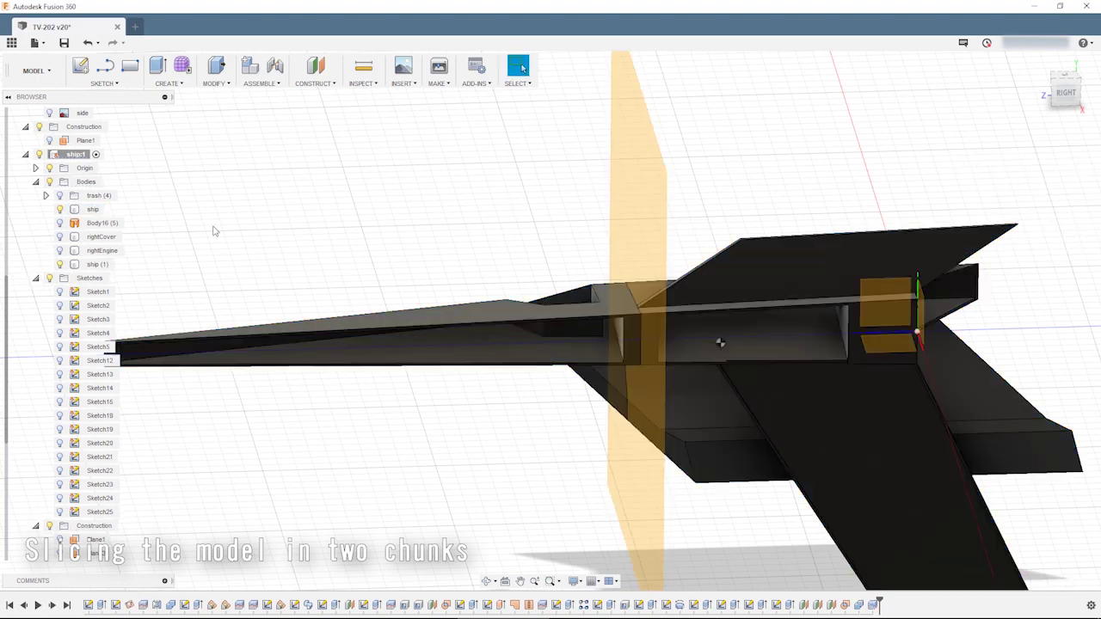
{"action": "key", "text": "Return"}
{"action": "type", "text": "shipRear"}
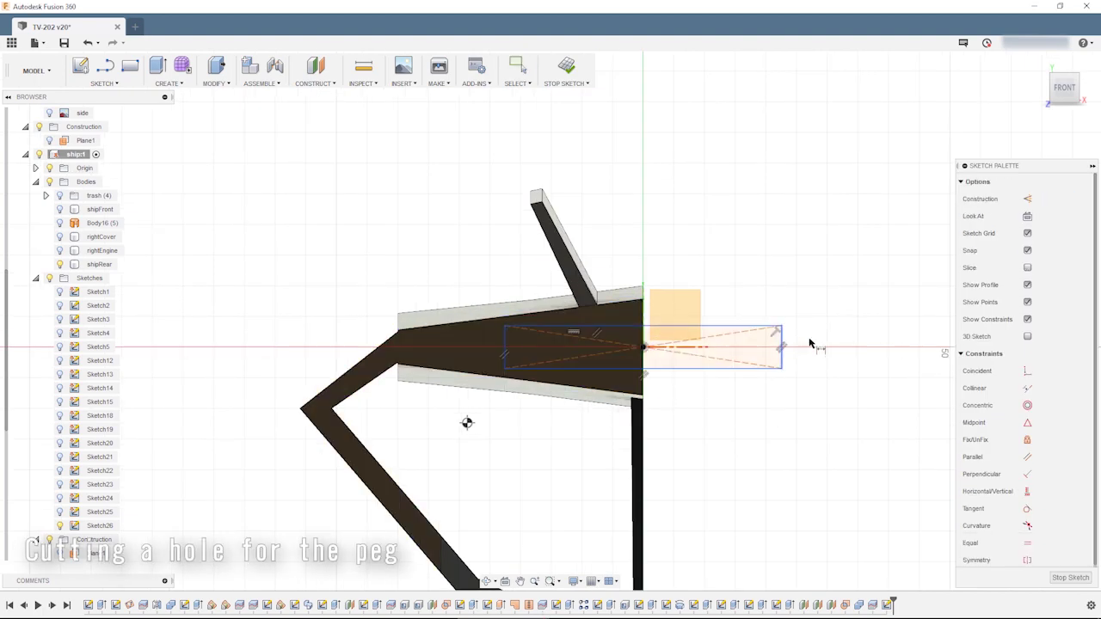
- Dimension the peg slot rectangle to 50 mm long
{"action": "scroll", "coordinate": [504, 369], "scroll_direction": "up", "scroll_amount": 3}
{"action": "scroll", "coordinate": [872, 394], "scroll_direction": "down", "scroll_amount": 3}
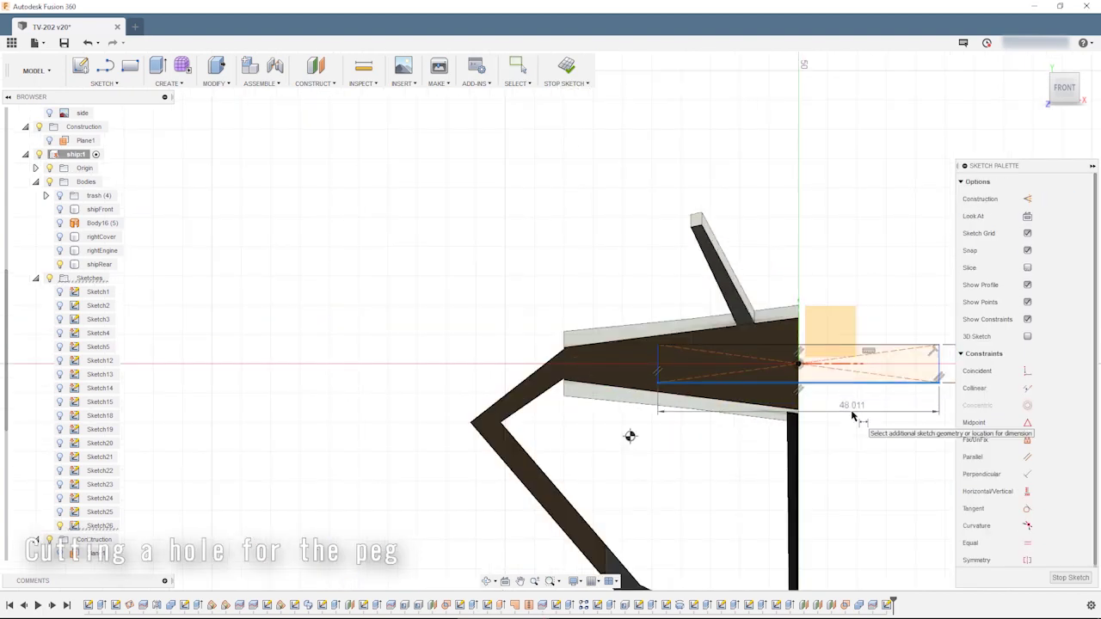
{"action": "left_click", "coordinate": [852, 416]}
{"action": "type", "text": "50"}
{"action": "key", "text": "Return"}
- Extrude both slot profiles as a Two Sides cut, each side To Object on the ship halves
{"action": "key", "text": "e"}
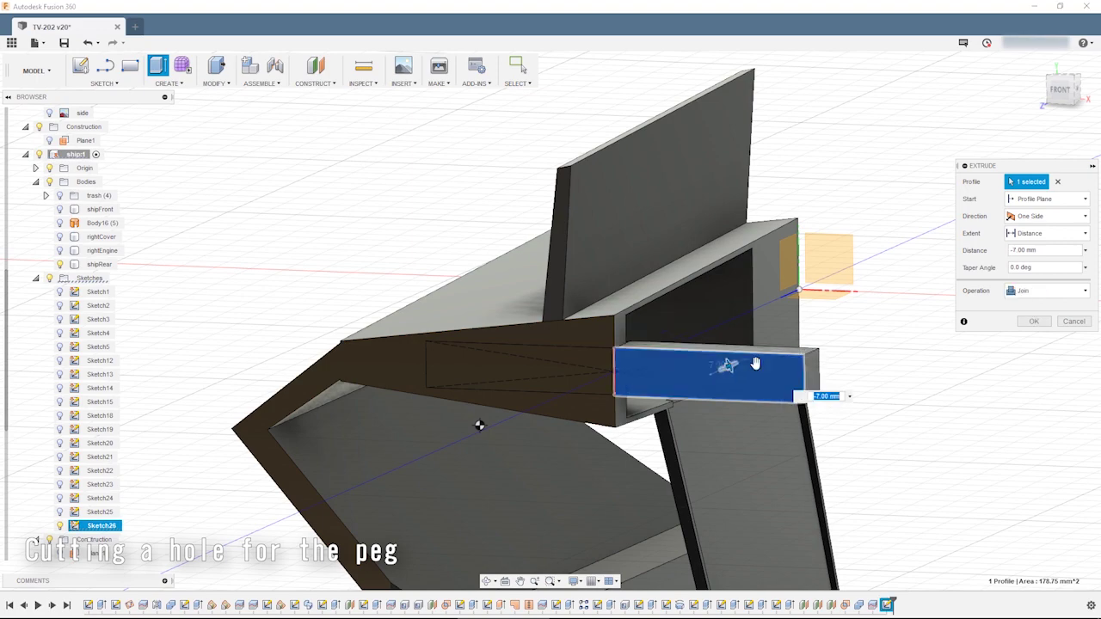
{"action": "left_click", "coordinate": [516, 366]}
{"action": "left_click", "coordinate": [826, 259]}
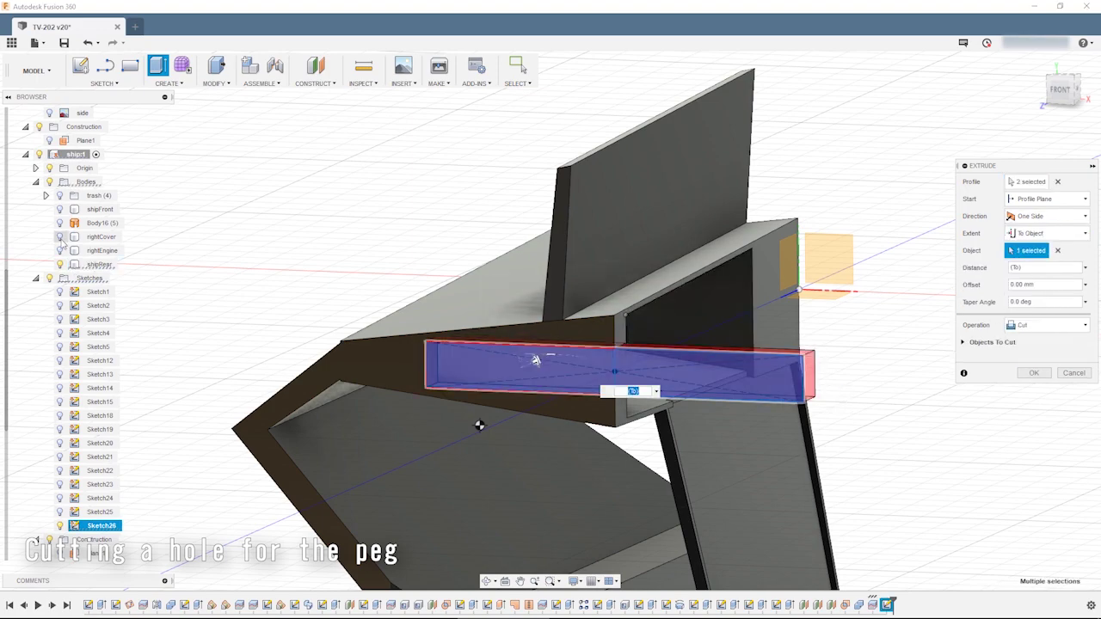
{"action": "middle_click_drag", "start_coordinate": [654, 361], "coordinate": [774, 327], "text": "shift"}
{"action": "left_click", "coordinate": [1046, 216]}
{"action": "left_click", "coordinate": [1032, 243]}
{"action": "left_click", "coordinate": [926, 389]}
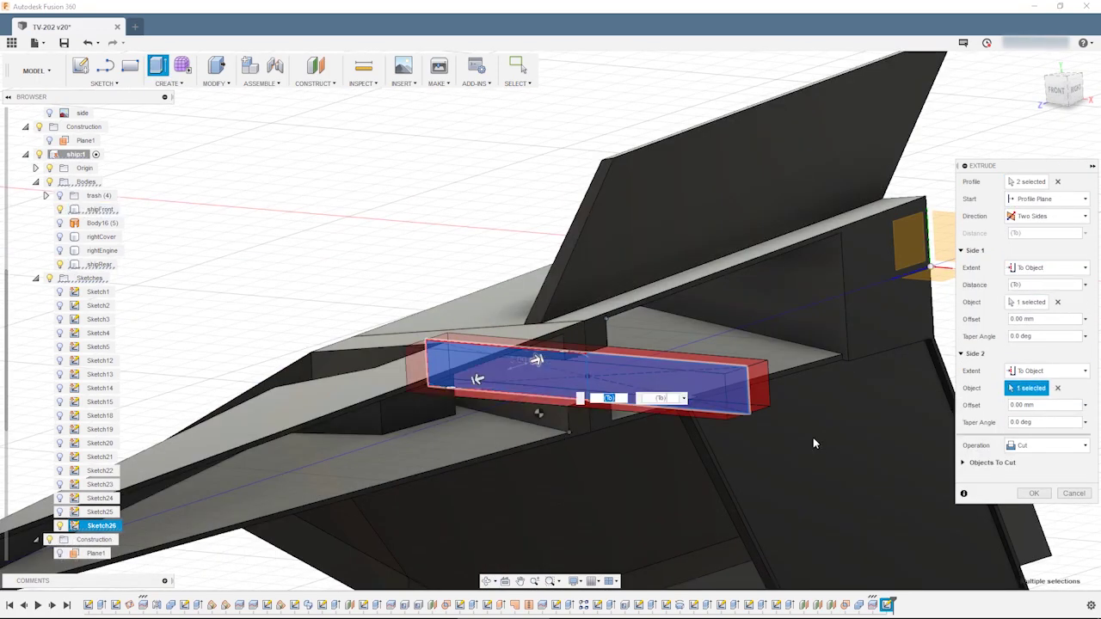
{"action": "key", "text": "Return"}
{"action": "middle_click_drag", "start_coordinate": [800, 397], "coordinate": [733, 413], "text": "shift"}
{"action": "key", "text": "Escape"}
{"action": "scroll", "coordinate": [712, 337], "scroll_direction": "down", "scroll_amount": 5}
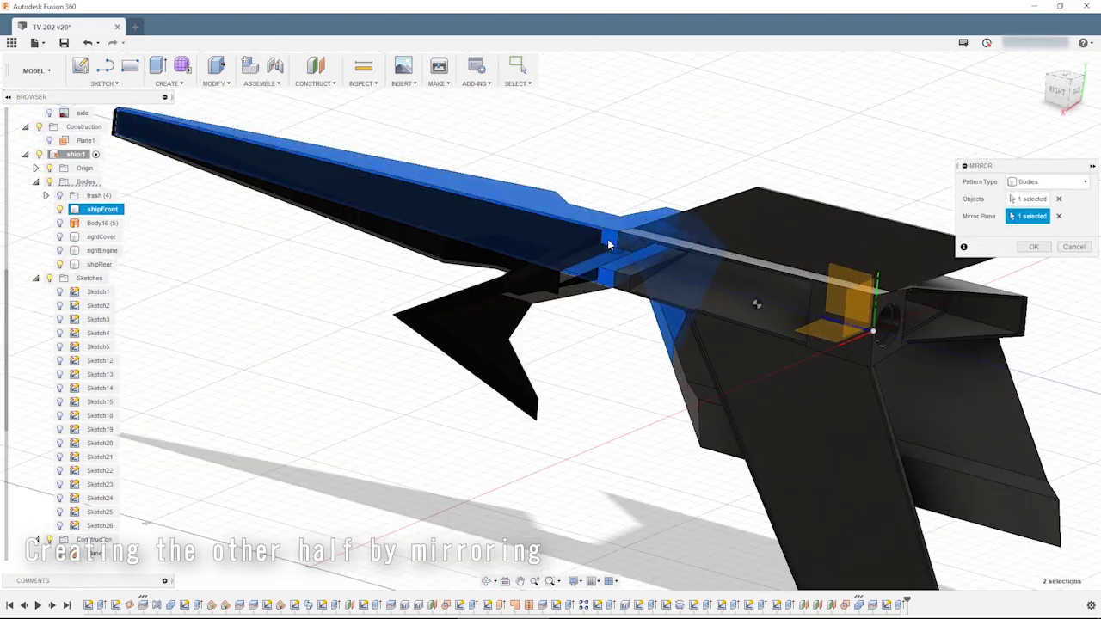
- Merge the mirrored copies into shipFront and shipRear, then finish mirroring the right cover and engine
{"action": "left_click", "coordinate": [103, 277]}
{"action": "key", "text": "Return"}
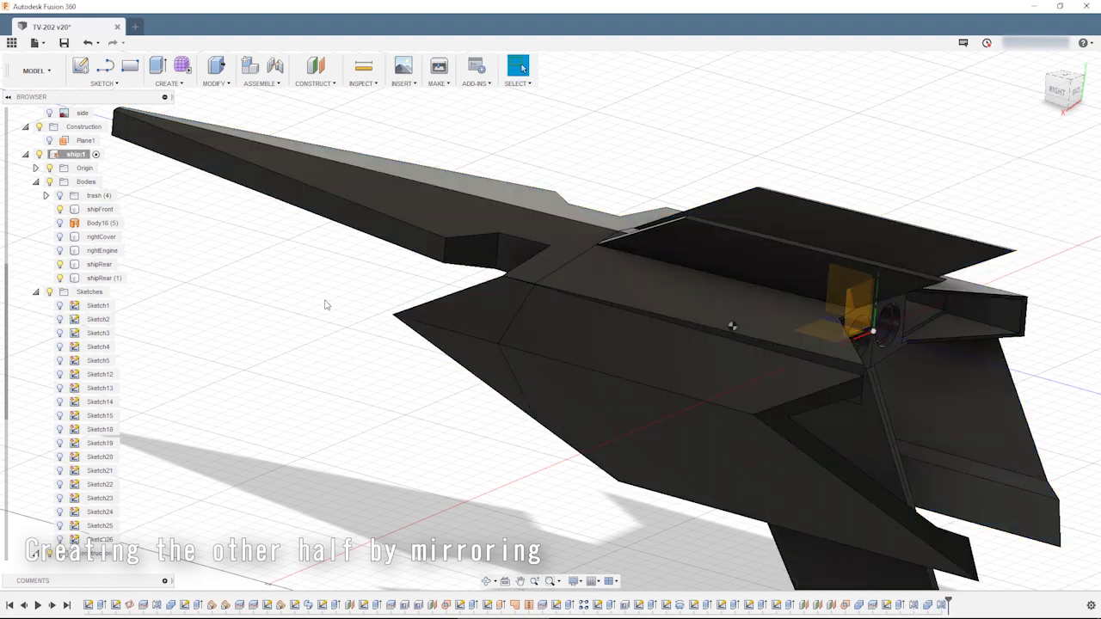
{"action": "left_click", "coordinate": [103, 277]}
{"action": "key", "text": "Return"}
{"action": "mouse_move", "coordinate": [103, 278]}
{"action": "middle_mouse_down", "text": "shift"}
{"action": "mouse_move", "coordinate": [322, 315]}
{"action": "mouse_move", "coordinate": [190, 319]}
{"action": "mouse_move", "coordinate": [237, 330]}
{"action": "mouse_move", "coordinate": [69, 264]}
{"action": "middle_mouse_up", "text": "shift"}
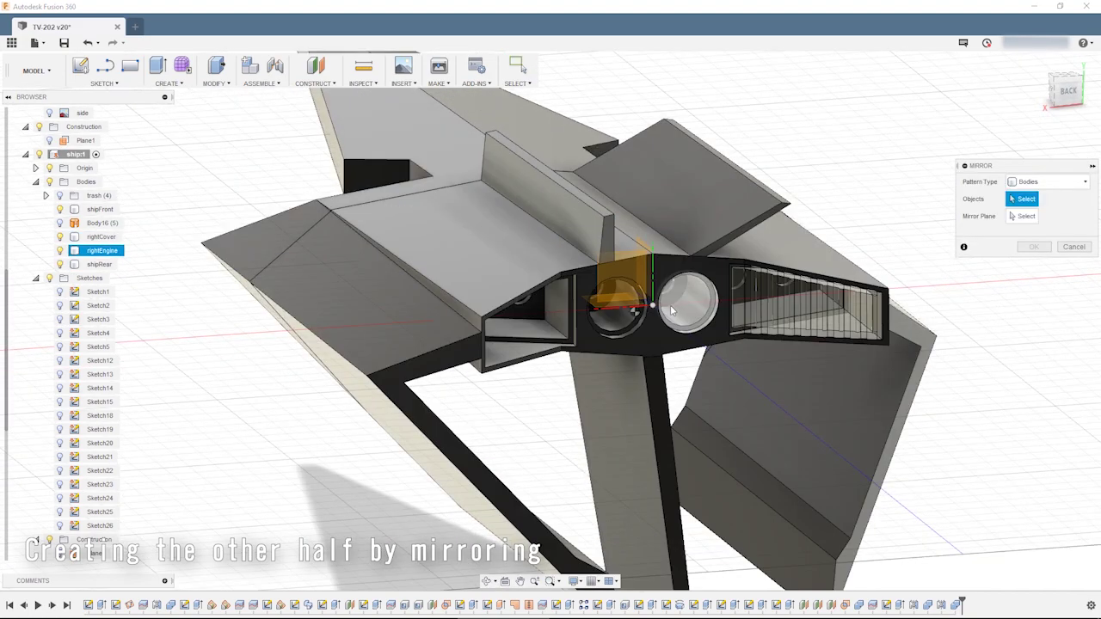
{"action": "left_click", "coordinate": [522, 68]}
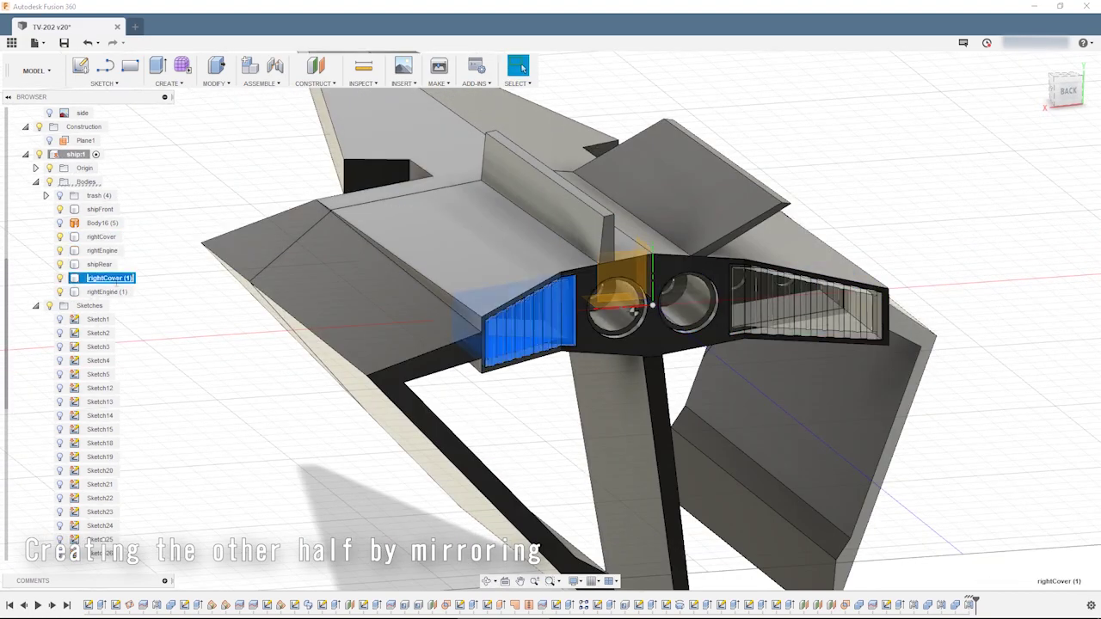
- Check the mirrored ship from the side, front, right and left views
{"action": "key", "text": "Escape"}
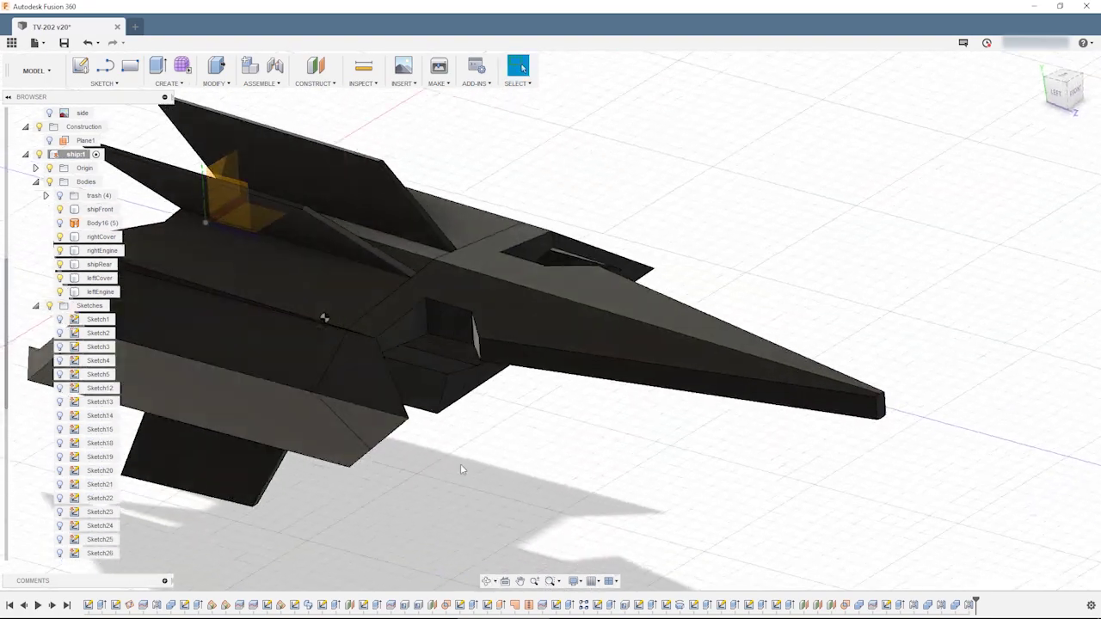
{"action": "mouse_move", "coordinate": [461, 464]}
{"action": "middle_mouse_down", "text": "shift"}
{"action": "mouse_move", "coordinate": [662, 421]}
{"action": "mouse_move", "coordinate": [575, 388]}
{"action": "mouse_move", "coordinate": [610, 405]}
{"action": "middle_mouse_up", "text": "shift"}
{"action": "left_click", "coordinate": [1064, 101]}
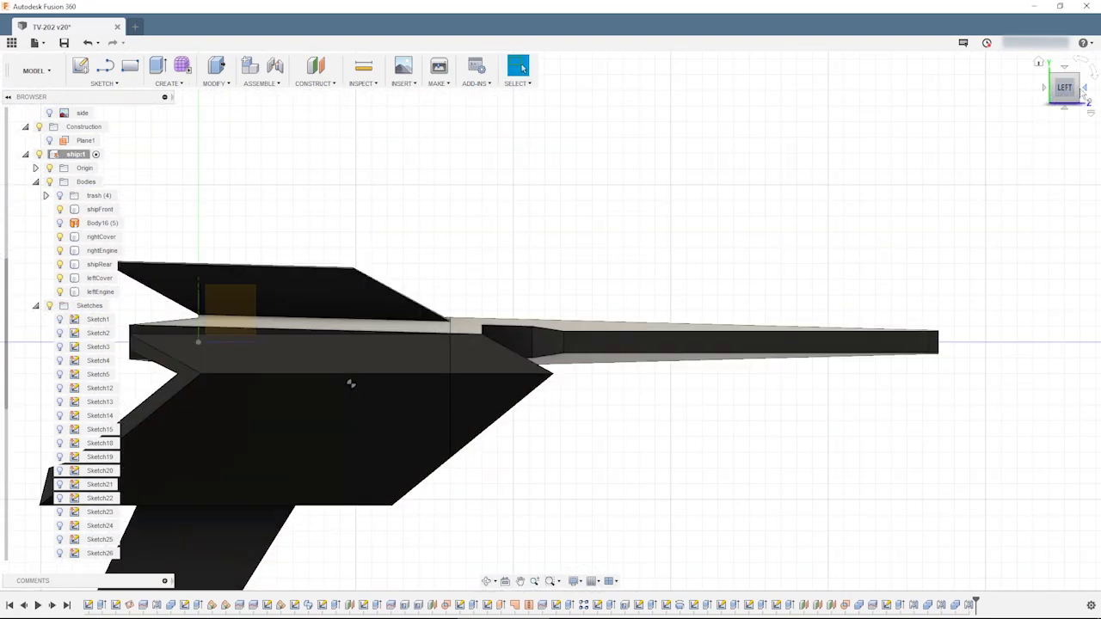
{"action": "left_click", "coordinate": [1086, 92]}
{"action": "left_click", "coordinate": [1087, 92]}
{"action": "left_click", "coordinate": [1086, 92]}
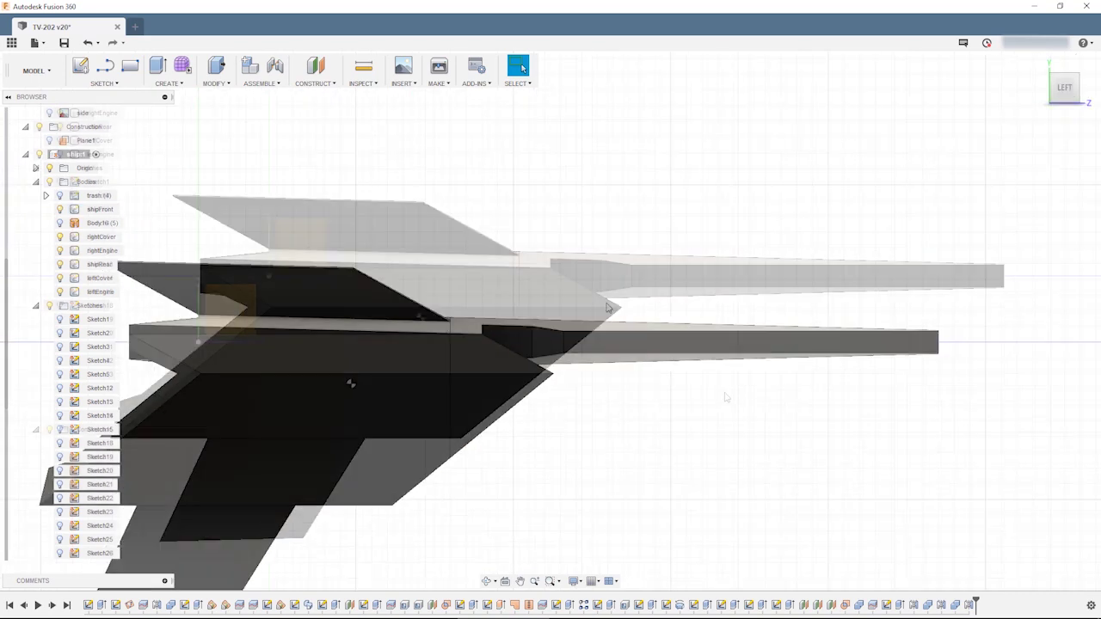
{"action": "right_click", "coordinate": [120, 112]}
{"action": "scroll", "coordinate": [99, 507], "scroll_direction": "down", "scroll_amount": 5}
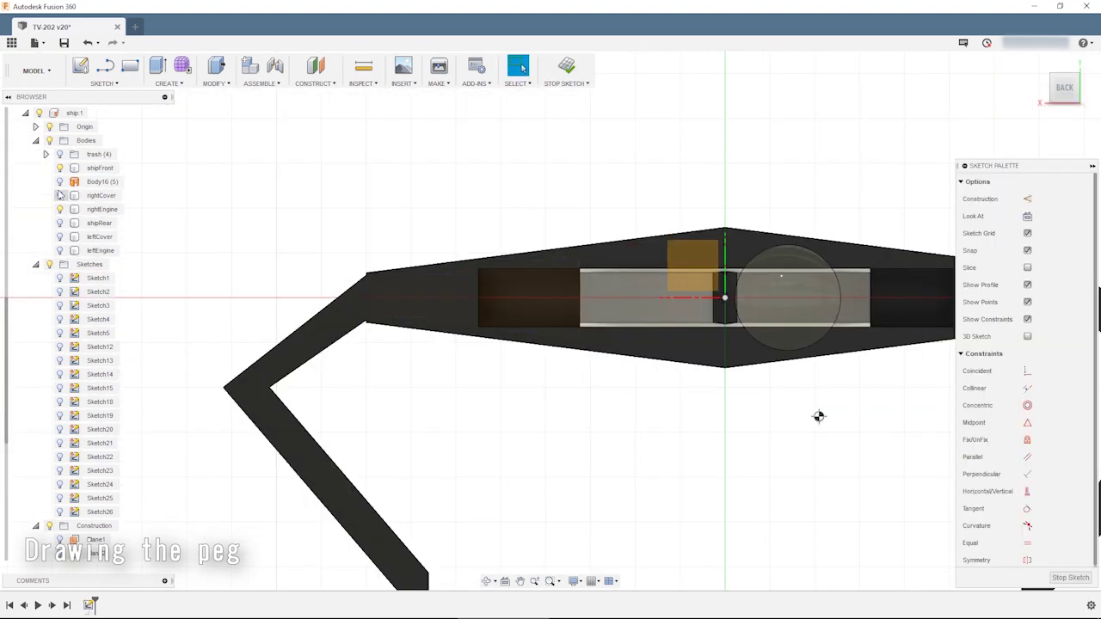
- Hide the ship bodies and offset the peg sketch rectangle outline
{"action": "left_click", "coordinate": [49, 140]}
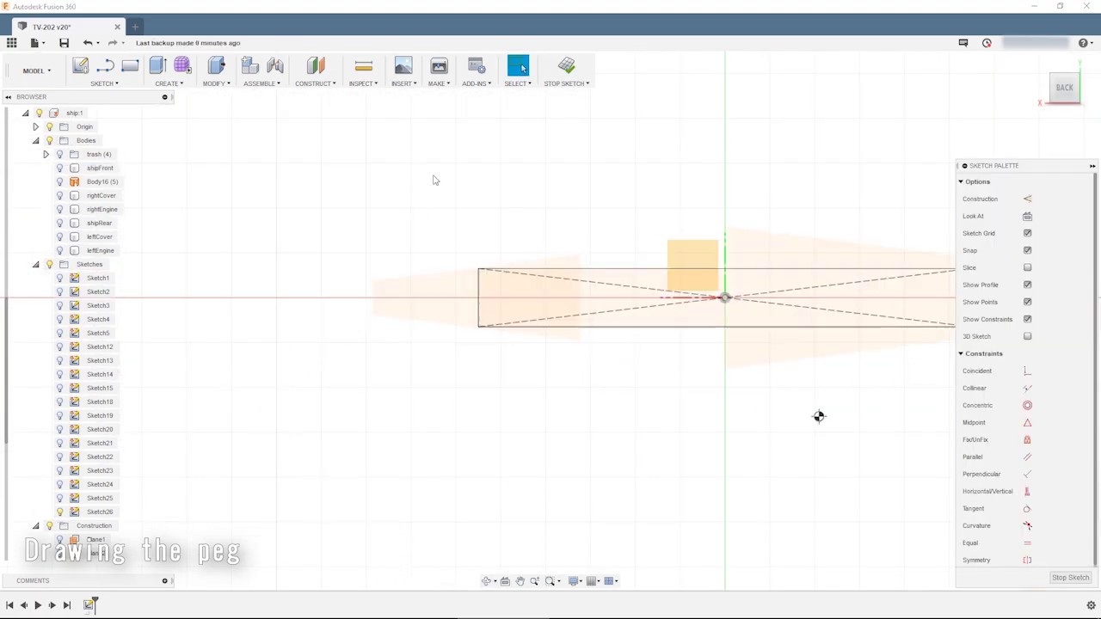
{"action": "scroll", "coordinate": [434, 180], "scroll_direction": "down", "scroll_amount": 2}
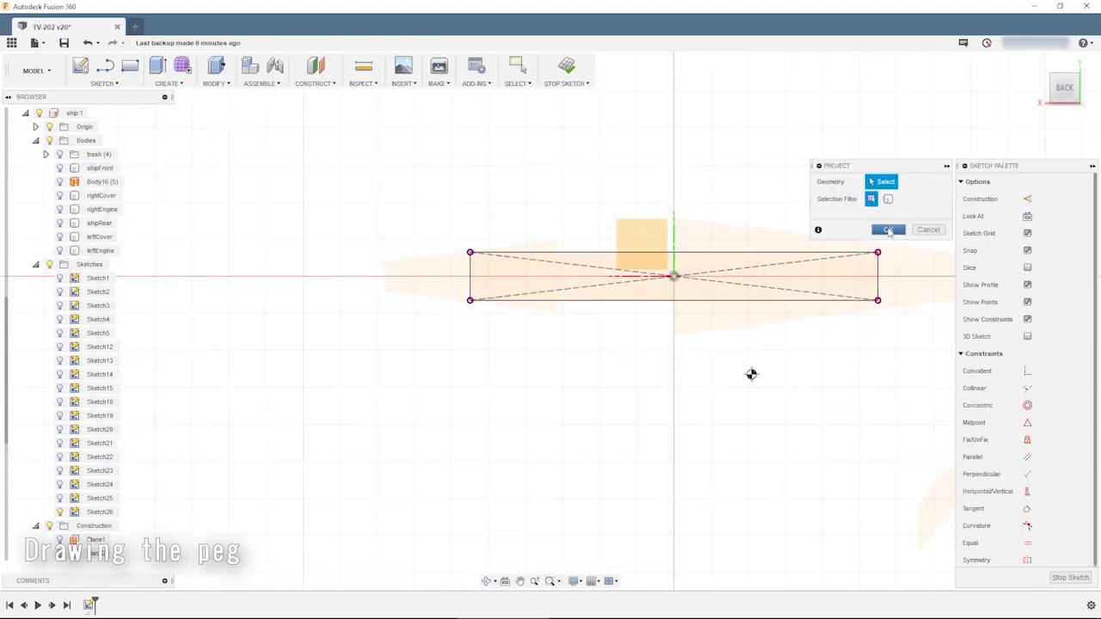
{"action": "middle_click_drag", "start_coordinate": [751, 374], "coordinate": [634, 408]}
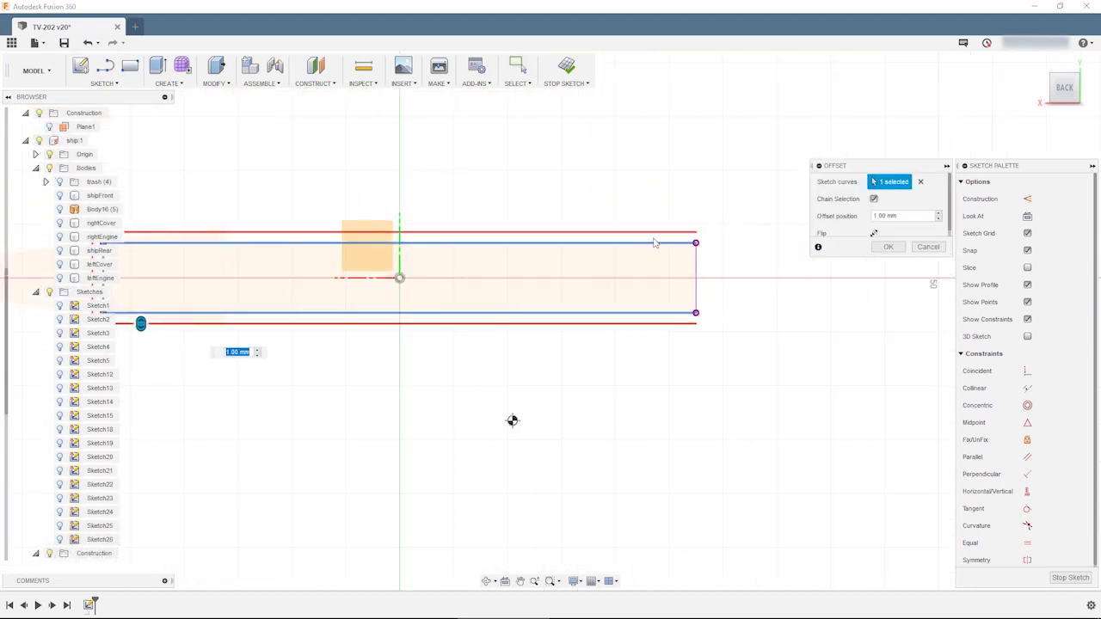
{"action": "key", "text": "Return"}
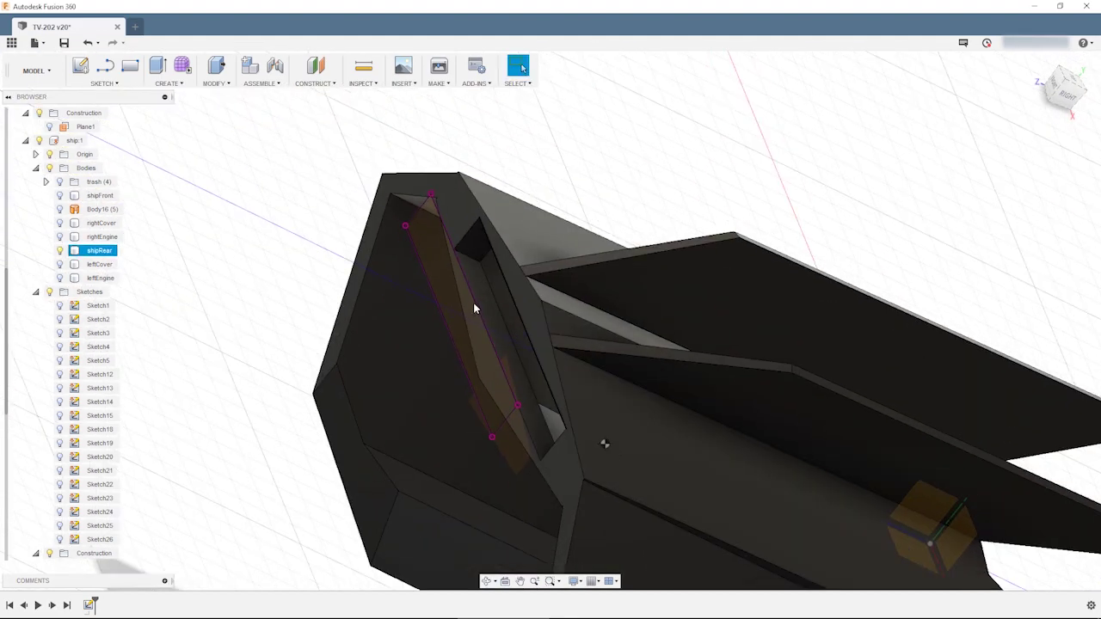
- Extrude both peg profiles To Object up to the slot face, creating the peg body
{"action": "left_click", "coordinate": [482, 322]}
{"action": "key", "text": "e"}
{"action": "scroll", "coordinate": [580, 465], "scroll_direction": "up", "scroll_amount": 5}
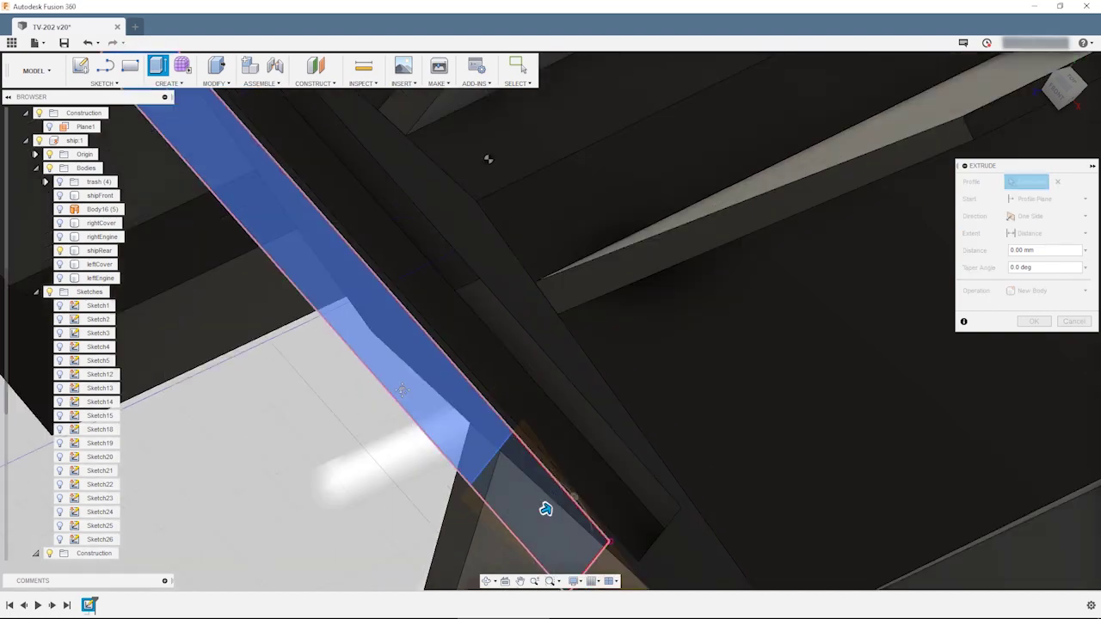
{"action": "left_click", "coordinate": [545, 509]}
{"action": "middle_click_drag", "start_coordinate": [545, 509], "coordinate": [507, 538], "text": "shift"}
{"action": "left_click", "coordinate": [1030, 263]}
{"action": "middle_click_drag", "start_coordinate": [602, 388], "coordinate": [516, 430], "text": "shift"}
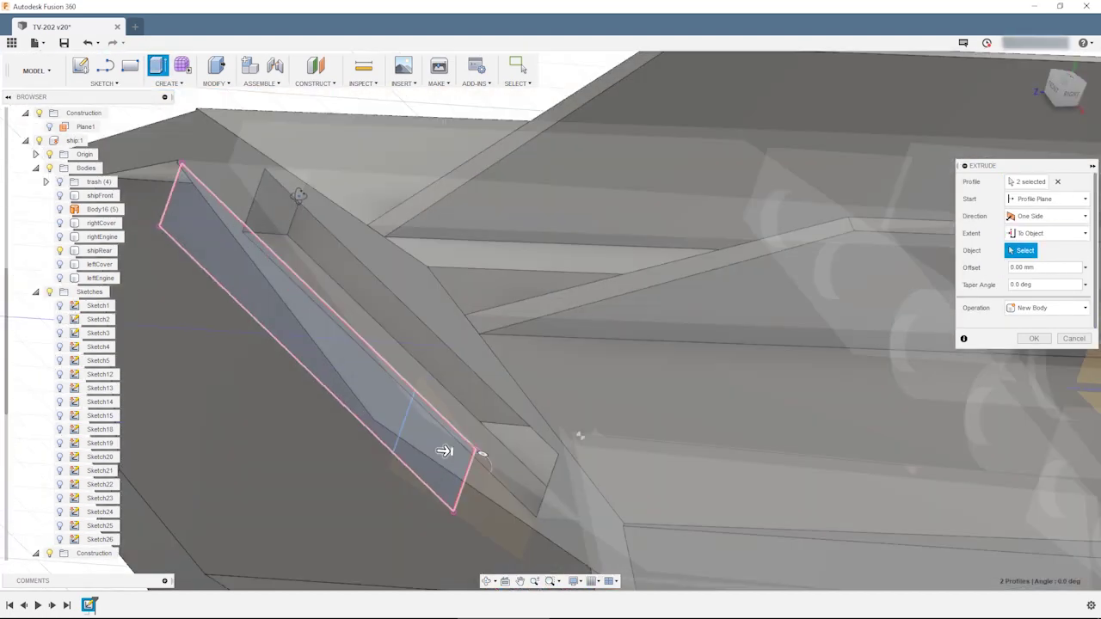
{"action": "left_click", "coordinate": [568, 330]}
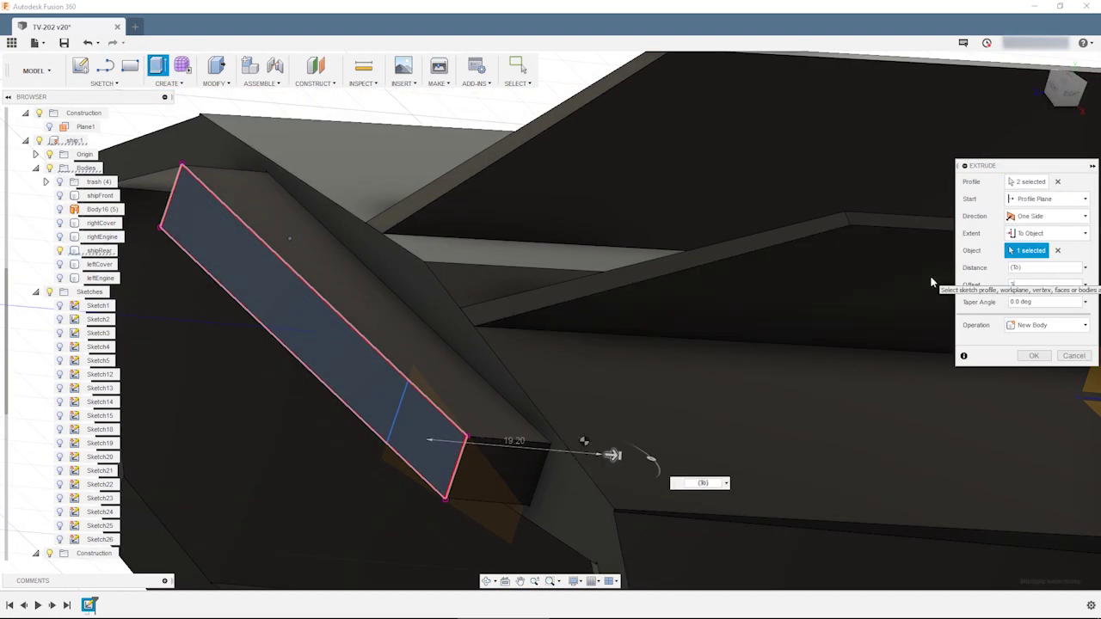
{"action": "key", "text": "Return"}
- Rename the new body to 'peg'
{"action": "scroll", "coordinate": [44, 553], "scroll_direction": "down", "scroll_amount": 5}
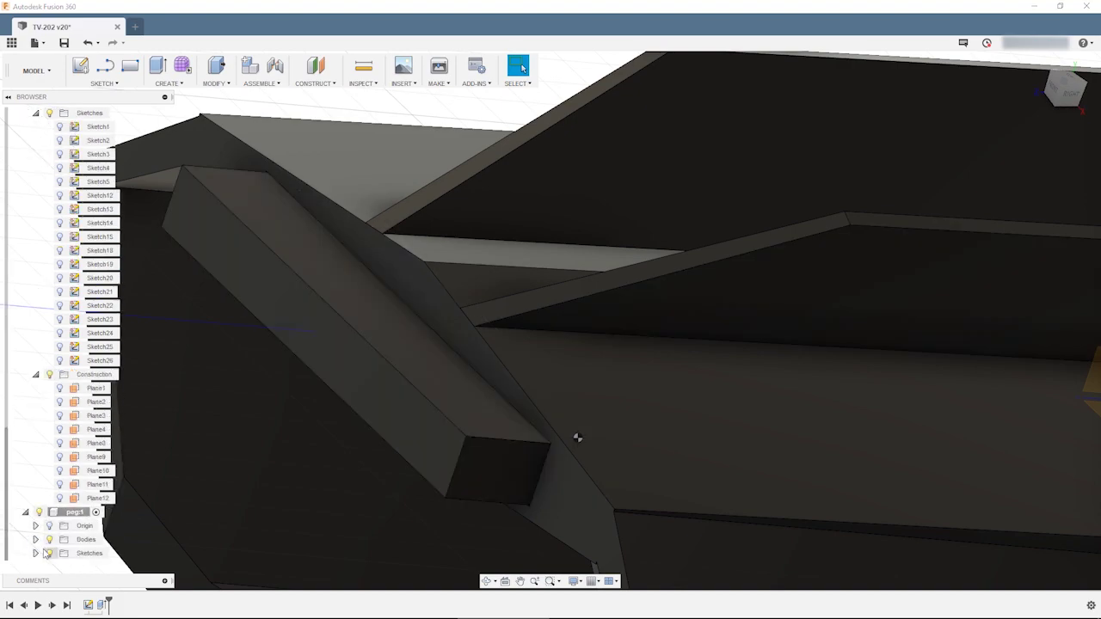
{"action": "type", "text": "peg"}
{"action": "key", "text": "Return"}
{"action": "middle_click_drag", "start_coordinate": [578, 438], "coordinate": [408, 373], "text": "shift"}
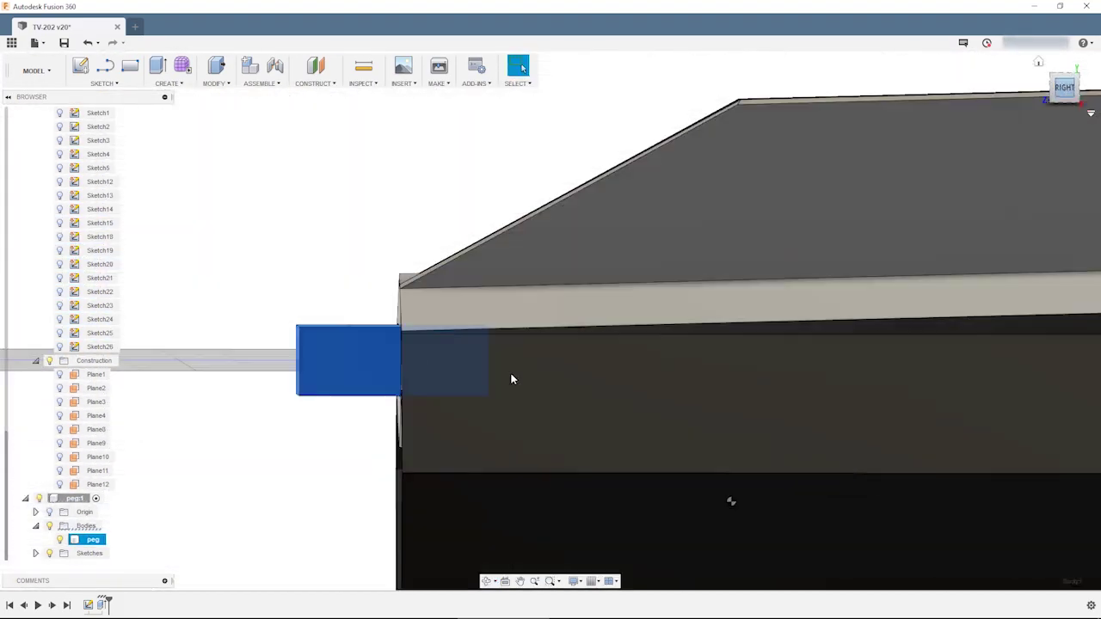
- Make shipFront and another ship body see-through, then select the peg component
{"action": "scroll", "coordinate": [87, 258], "scroll_direction": "up", "scroll_amount": 5}
{"action": "left_click", "coordinate": [76, 127]}
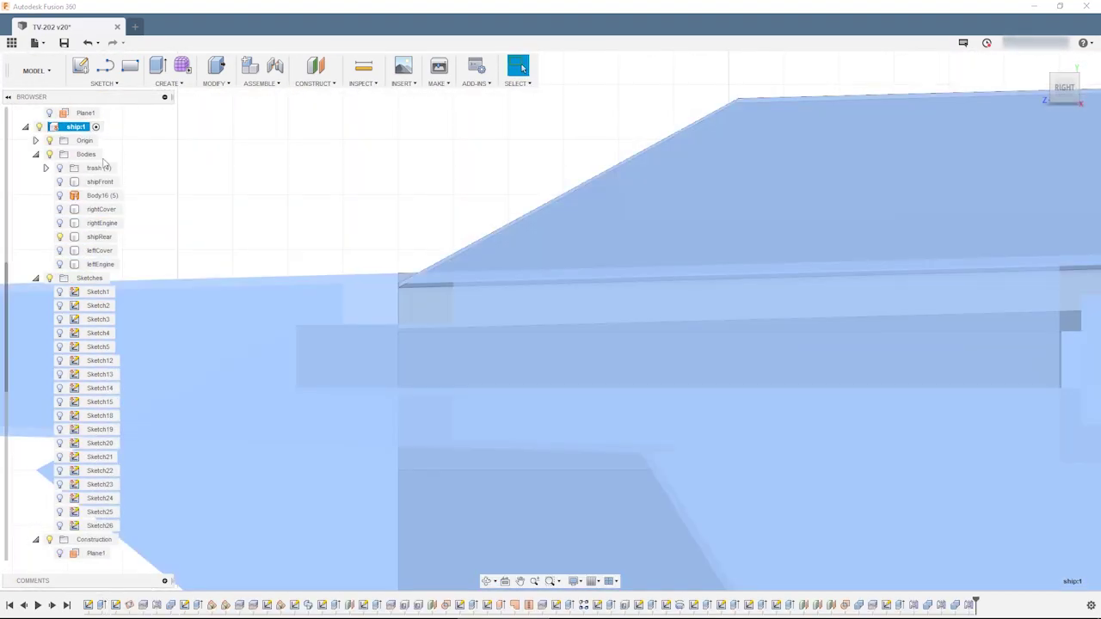
{"action": "right_click", "coordinate": [107, 250]}
{"action": "left_click", "coordinate": [280, 530]}
{"action": "right_click", "coordinate": [100, 181]}
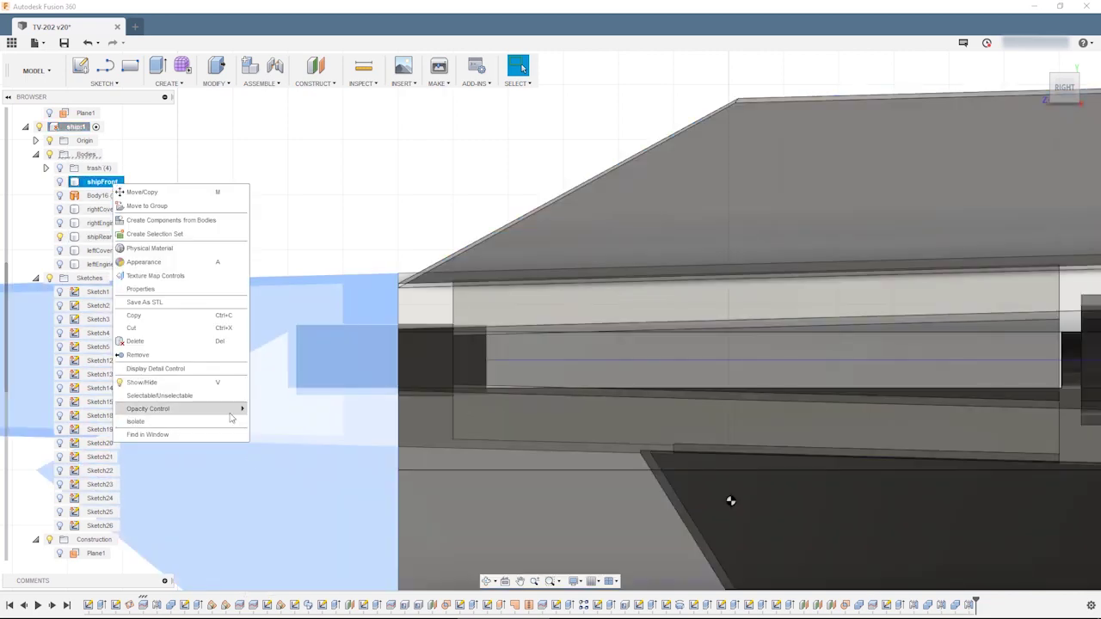
{"action": "left_click", "coordinate": [282, 475]}
{"action": "scroll", "coordinate": [327, 196], "scroll_direction": "down", "scroll_amount": 3}
{"action": "scroll", "coordinate": [418, 351], "scroll_direction": "up", "scroll_amount": 4}
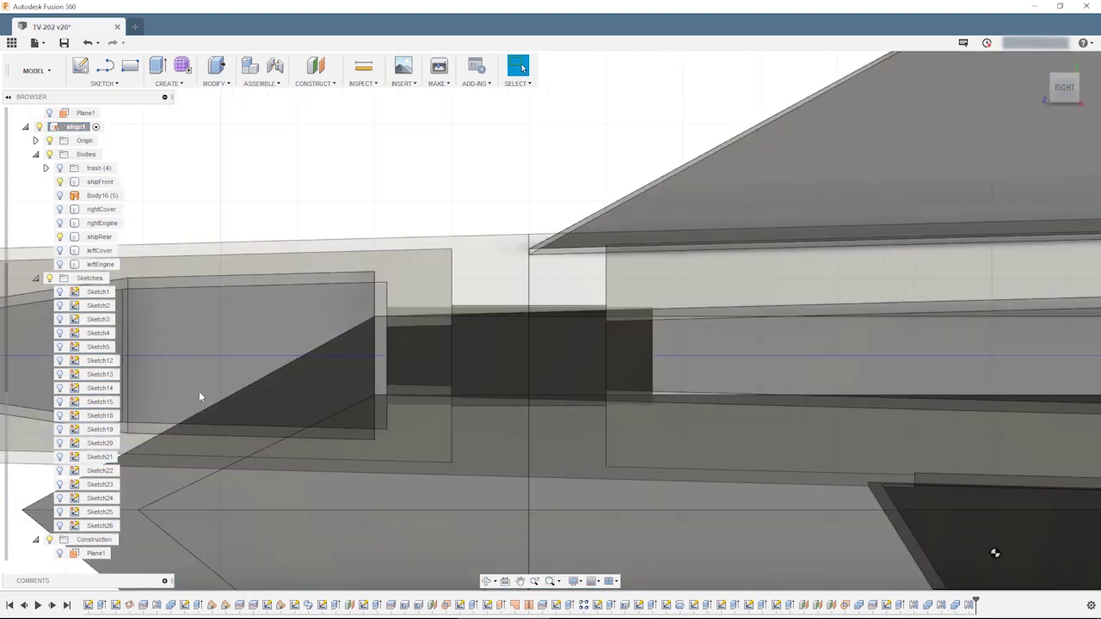
{"action": "scroll", "coordinate": [86, 430], "scroll_direction": "down", "scroll_amount": 4}
{"action": "left_click", "coordinate": [75, 513]}
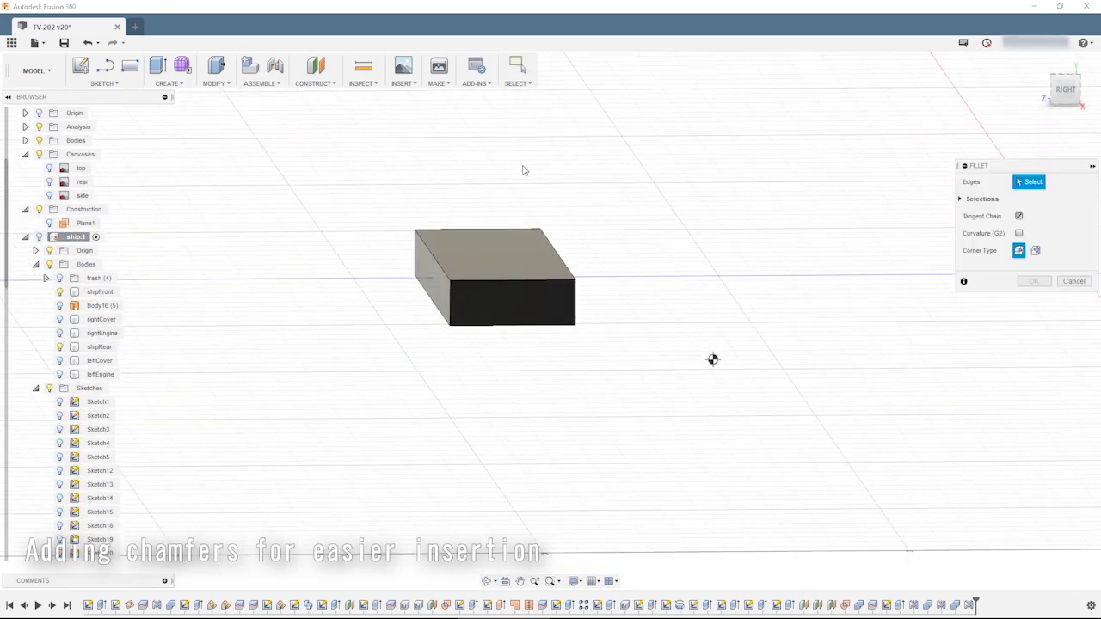
- Cancel the fillet on the peg edges and switch to Modify > Chamfer instead
{"action": "scroll", "coordinate": [523, 170], "scroll_direction": "up", "scroll_amount": 2}
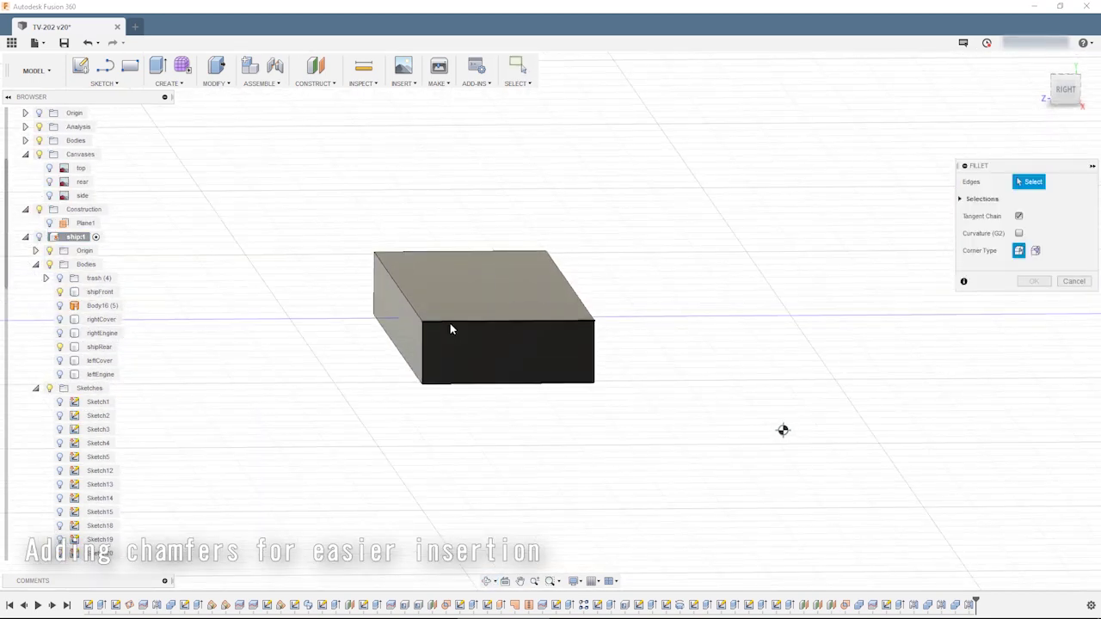
{"action": "left_click", "coordinate": [448, 388]}
{"action": "middle_click_drag", "start_coordinate": [448, 388], "coordinate": [711, 222], "text": "shift"}
{"action": "middle_click_drag", "start_coordinate": [541, 422], "coordinate": [888, 352], "text": "shift"}
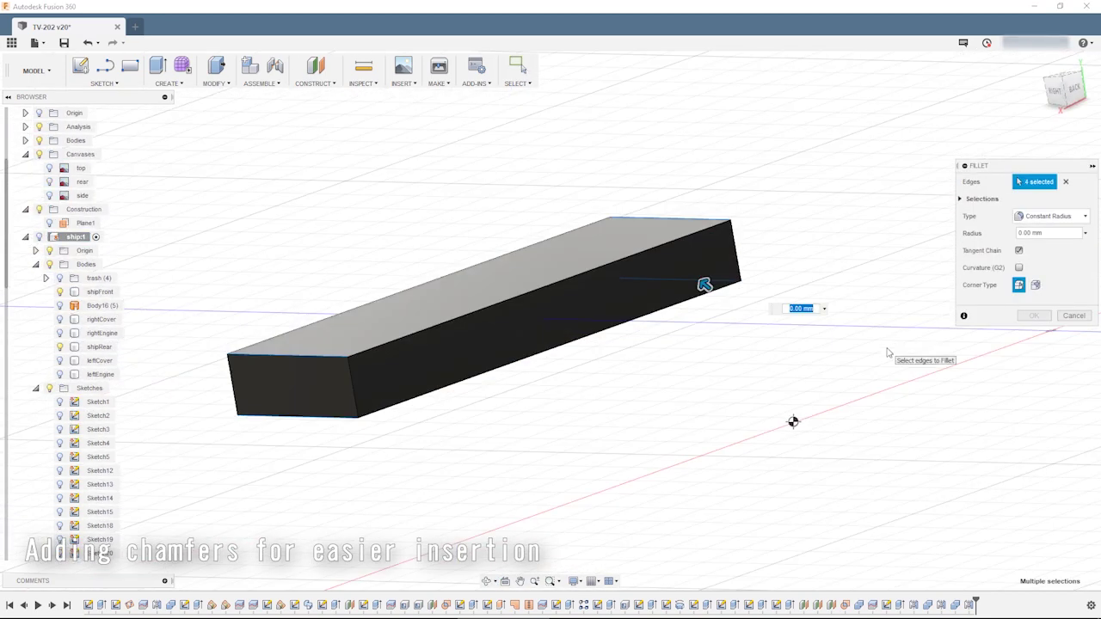
{"action": "key", "text": "Escape"}
{"action": "left_click", "coordinate": [214, 84]}
{"action": "left_click", "coordinate": [232, 129]}
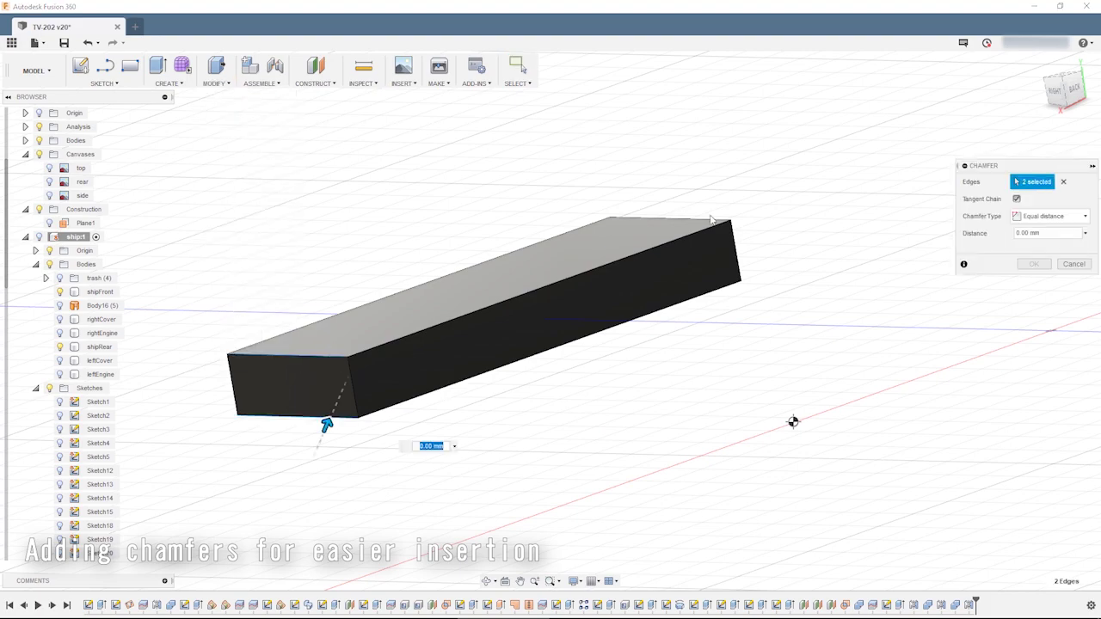
- Chamfer the peg's edges all around with equal distance
{"action": "middle_click_drag", "start_coordinate": [762, 327], "coordinate": [427, 246], "text": "shift"}
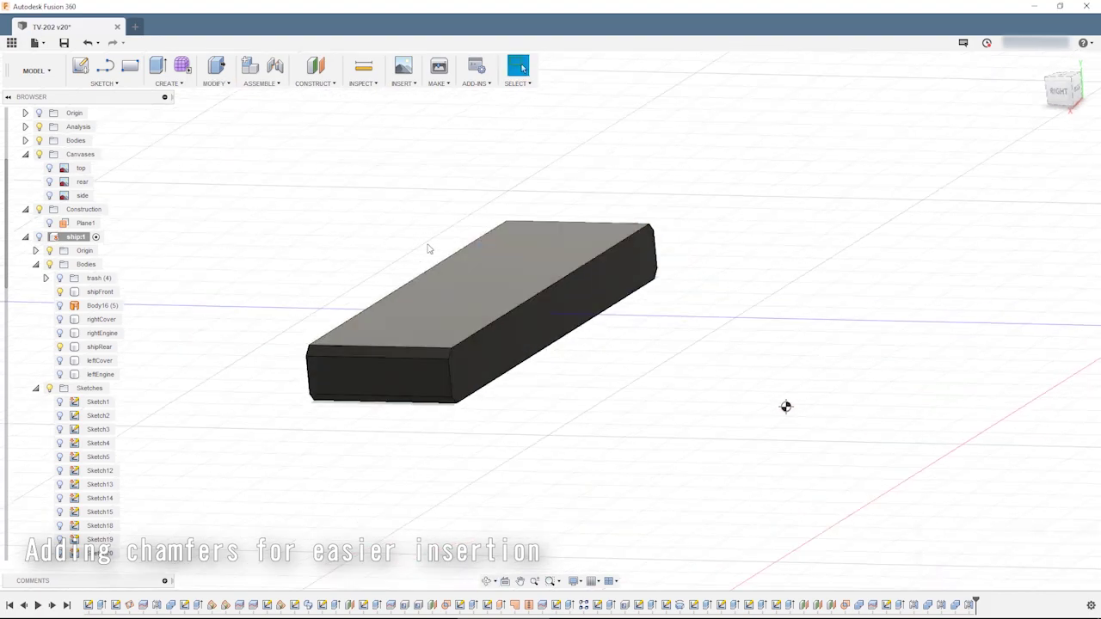
{"action": "left_click", "coordinate": [214, 83]}
{"action": "left_click", "coordinate": [231, 134]}
{"action": "left_click", "coordinate": [540, 360]}
{"action": "mouse_move", "coordinate": [539, 360]}
{"action": "middle_mouse_down", "text": "shift"}
{"action": "mouse_move", "coordinate": [707, 393]}
{"action": "mouse_move", "coordinate": [551, 555]}
{"action": "mouse_move", "coordinate": [749, 442]}
{"action": "mouse_move", "coordinate": [725, 376]}
{"action": "mouse_move", "coordinate": [671, 353]}
{"action": "mouse_move", "coordinate": [534, 494]}
{"action": "middle_mouse_up", "text": "shift"}
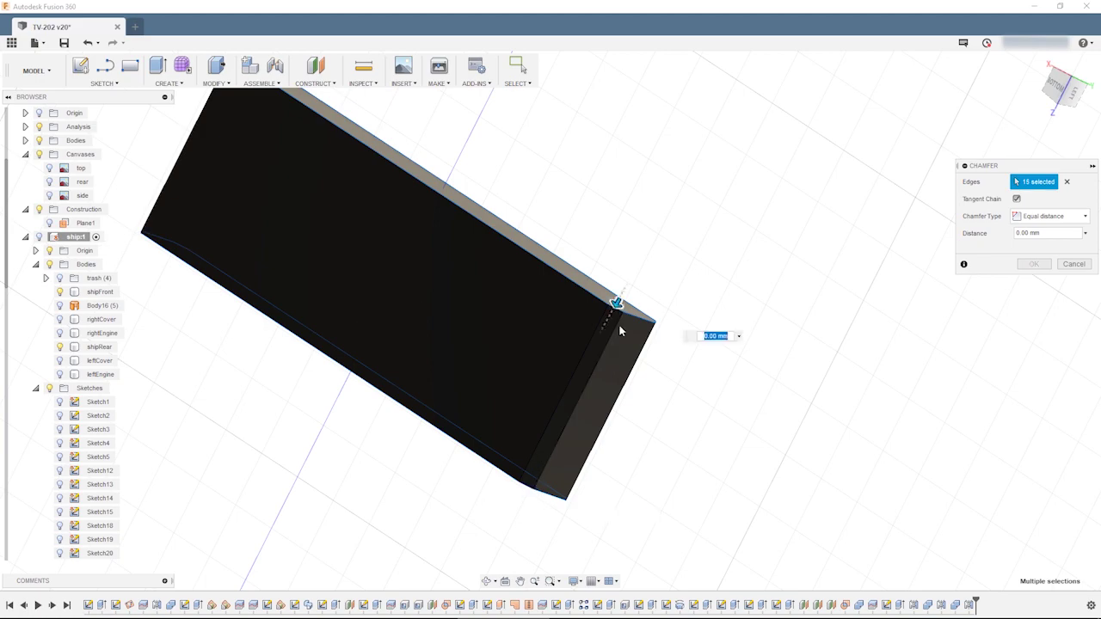
{"action": "key", "text": "Return"}
{"action": "mouse_move", "coordinate": [619, 330]}
{"action": "middle_mouse_down", "text": "shift"}
{"action": "mouse_move", "coordinate": [517, 445]}
{"action": "mouse_move", "coordinate": [140, 516]}
{"action": "mouse_move", "coordinate": [744, 492]}
{"action": "middle_mouse_up", "text": "shift"}
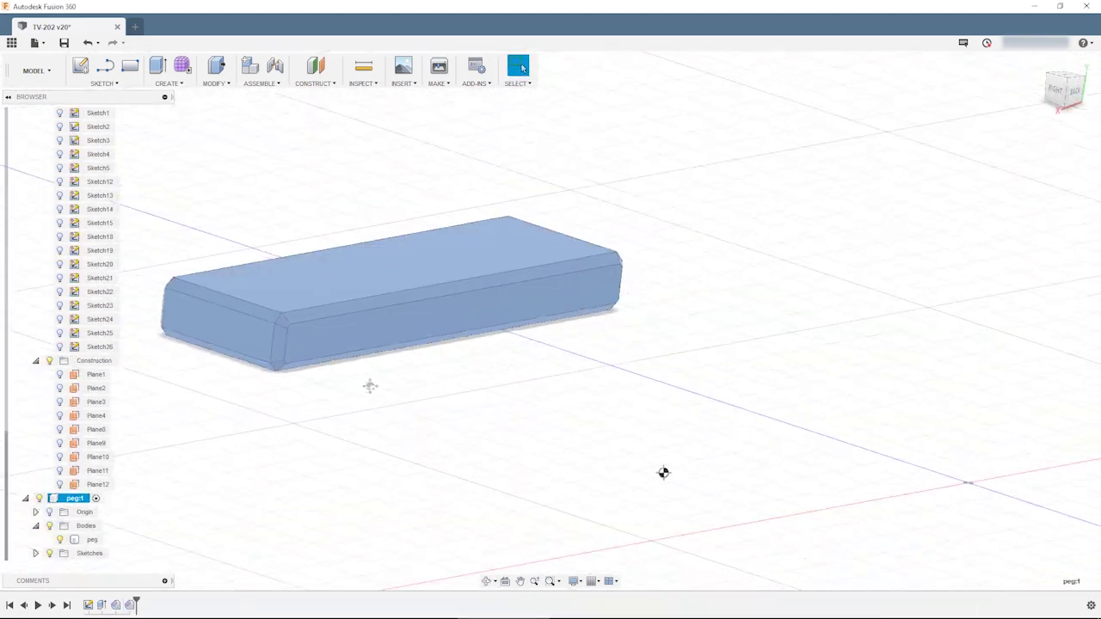
{"action": "mouse_move", "coordinate": [865, 521]}
{"action": "middle_mouse_down", "text": "shift"}
{"action": "mouse_move", "coordinate": [902, 471]}
{"action": "mouse_move", "coordinate": [835, 477]}
{"action": "middle_mouse_up", "text": "shift"}
- Reactivate ship:1 and adjust the ship bodies' visibility to view the peg in the slot
{"action": "double_click", "coordinate": [73, 277]}
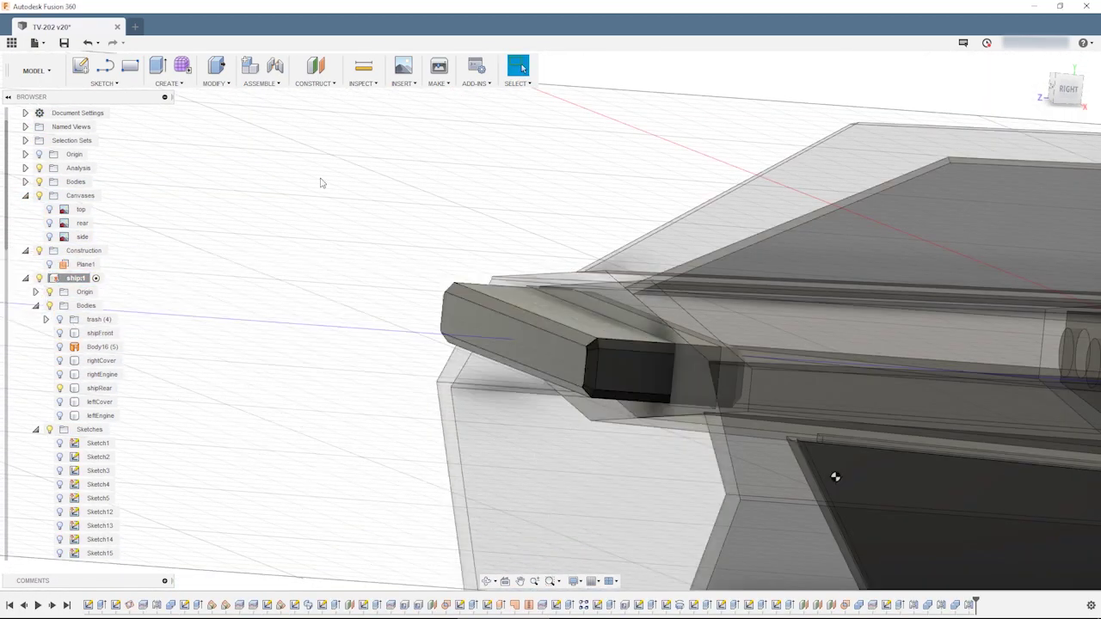
{"action": "right_click", "coordinate": [361, 366]}
{"action": "right_click", "coordinate": [98, 388]}
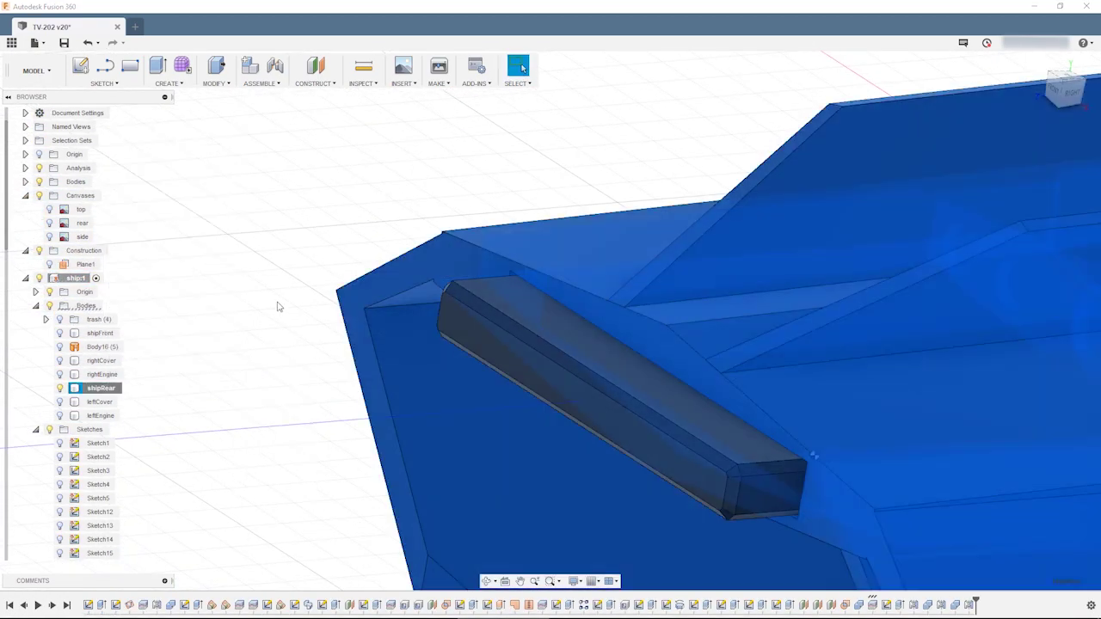
{"action": "right_click", "coordinate": [99, 333]}
{"action": "left_click", "coordinate": [129, 565]}
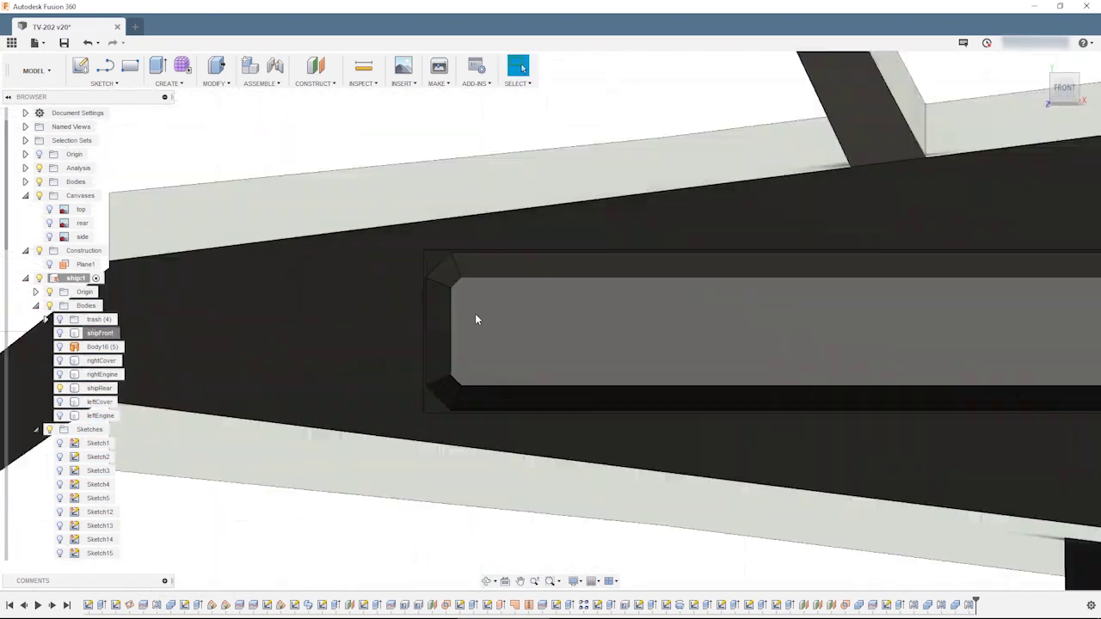
- Orbit around the ship, selecting shipFront and shipRear to inspect the peg's fit
{"action": "middle_click_drag", "start_coordinate": [476, 319], "coordinate": [812, 390], "text": "shift"}
{"action": "left_click", "coordinate": [62, 337]}
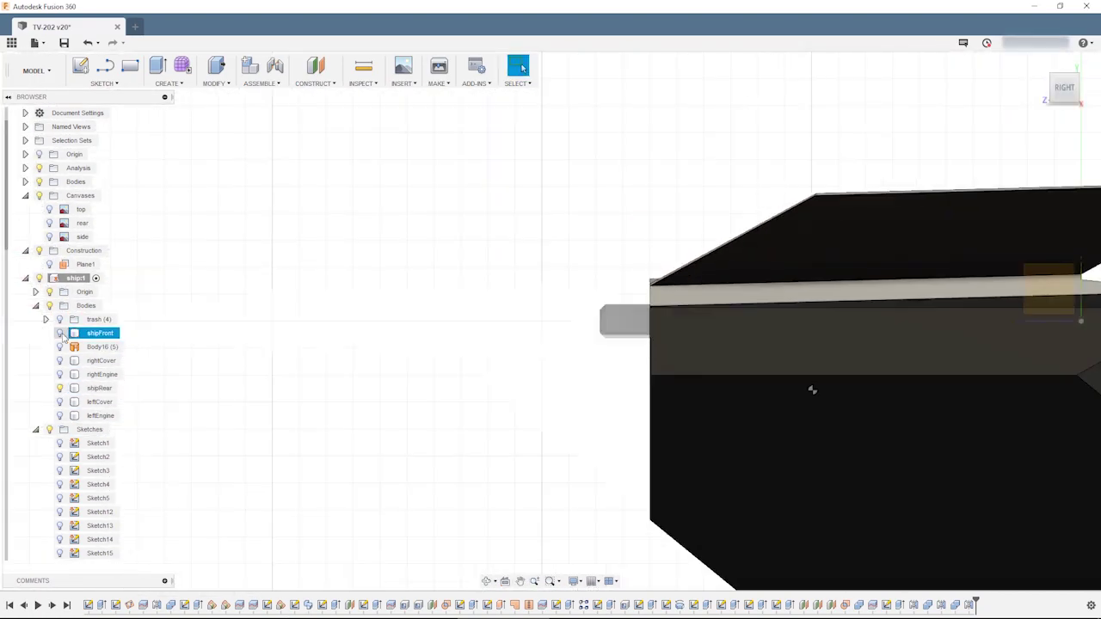
{"action": "scroll", "coordinate": [812, 390], "scroll_direction": "down", "scroll_amount": 5}
{"action": "left_click", "coordinate": [752, 385]}
{"action": "mouse_move", "coordinate": [752, 384]}
{"action": "middle_mouse_down", "text": "shift"}
{"action": "mouse_move", "coordinate": [719, 419]}
{"action": "mouse_move", "coordinate": [61, 378]}
{"action": "middle_mouse_up", "text": "shift"}
{"action": "left_click", "coordinate": [1068, 98]}
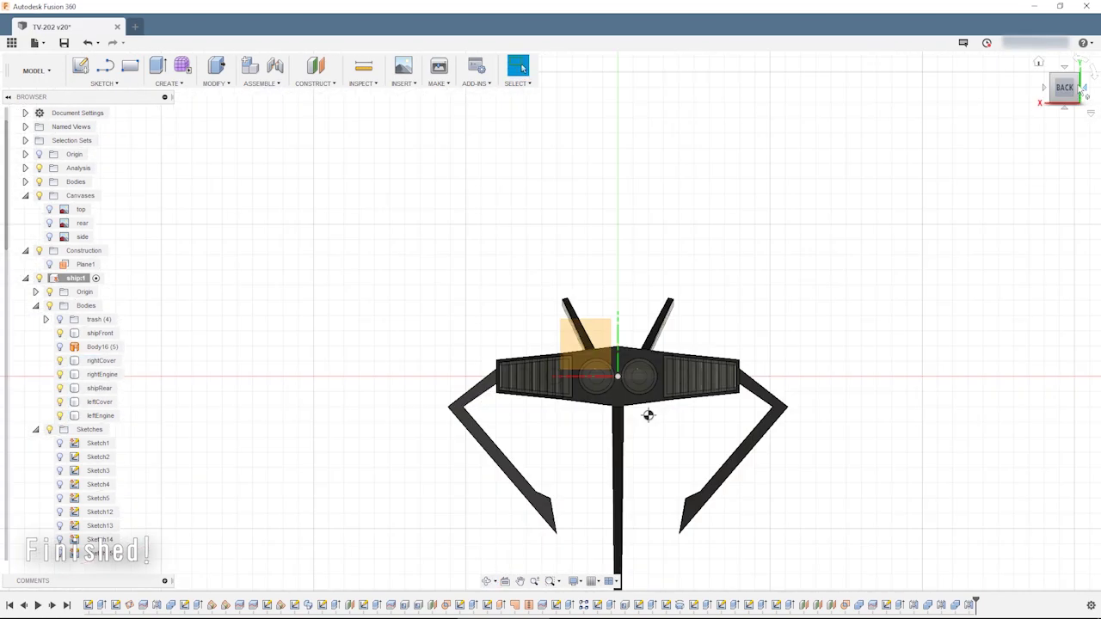
{"action": "mouse_move", "coordinate": [649, 416]}
{"action": "middle_mouse_down", "text": "shift"}
{"action": "mouse_move", "coordinate": [452, 416]}
{"action": "mouse_move", "coordinate": [620, 413]}
{"action": "mouse_move", "coordinate": [658, 393]}
{"action": "mouse_move", "coordinate": [740, 430]}
{"action": "mouse_move", "coordinate": [534, 467]}
{"action": "mouse_move", "coordinate": [725, 424]}
{"action": "middle_mouse_up", "text": "shift"}
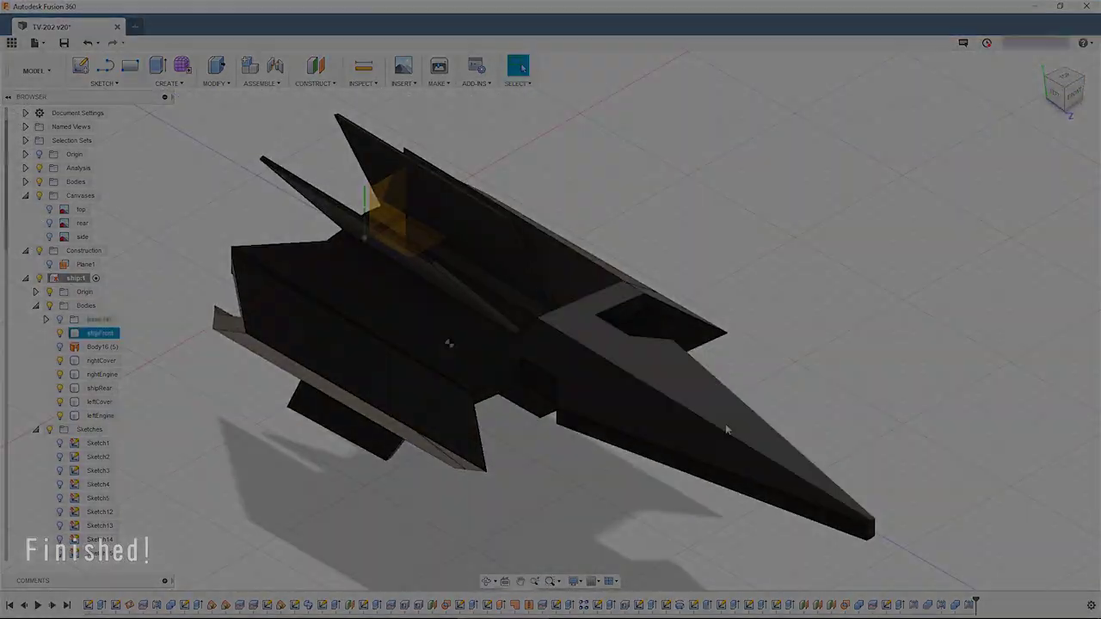